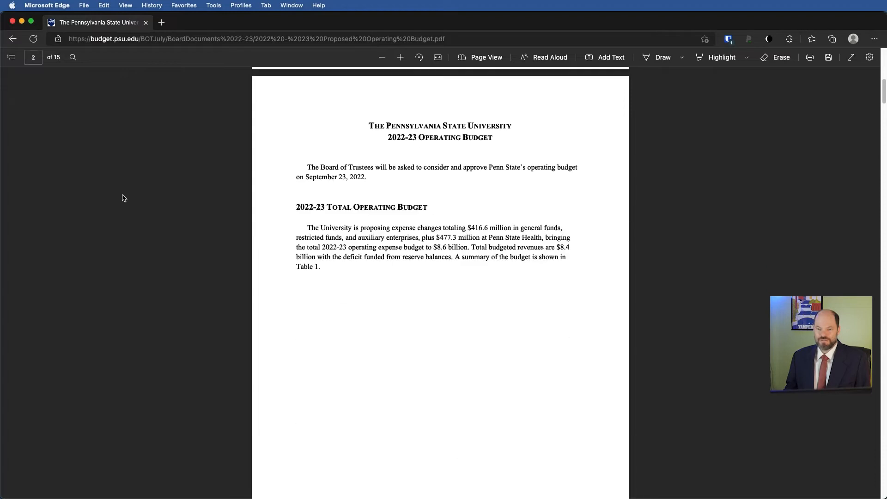
Look through Tables 1 to 3 of the Penn State 2022-23 operating budget PDF.
scroll(123, 197, "down", 10)
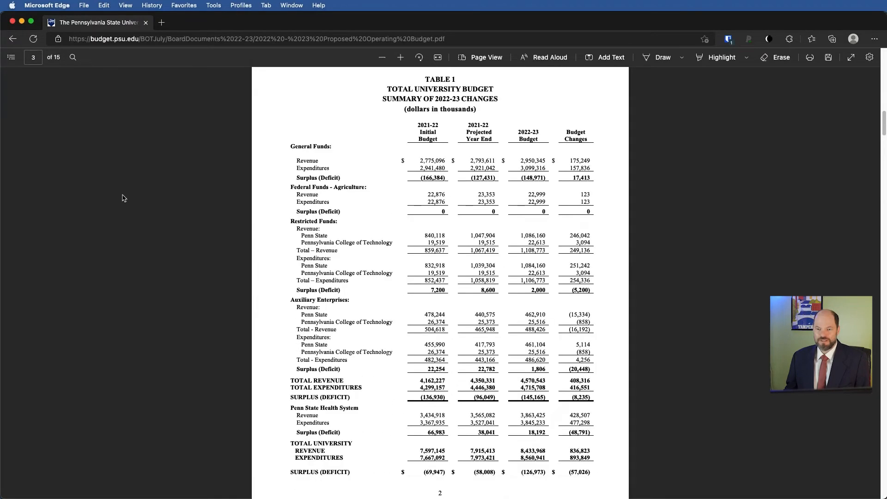
scroll(123, 198, "down", 12)
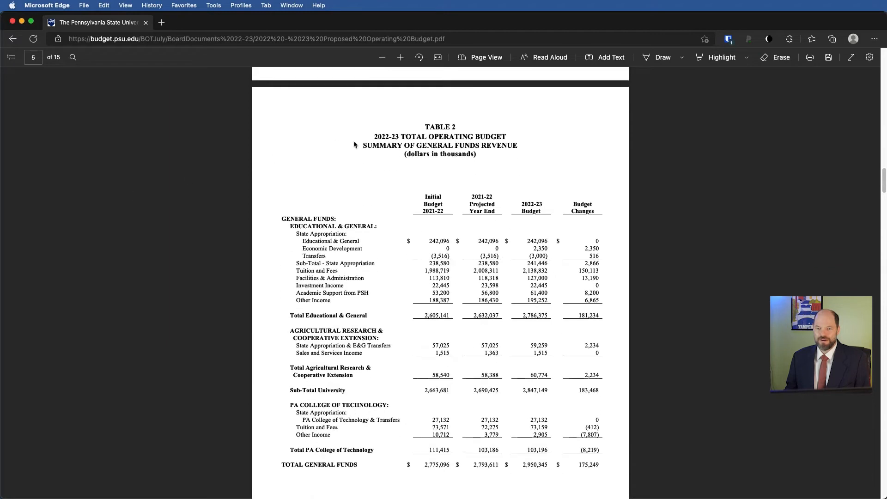
scroll(210, 162, "down", 10)
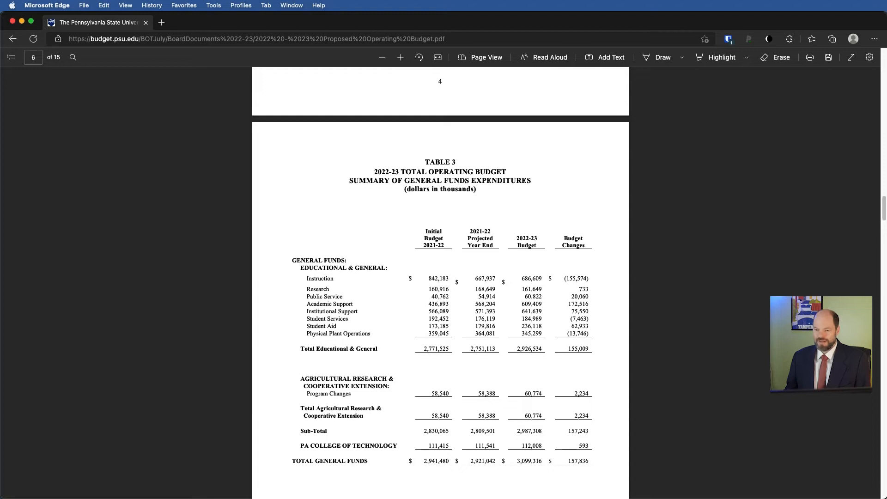
Switch to the PSUBudget workbook in Excel and move its window aside so the budget PDF's table labels are visible.
key("super+Tab")
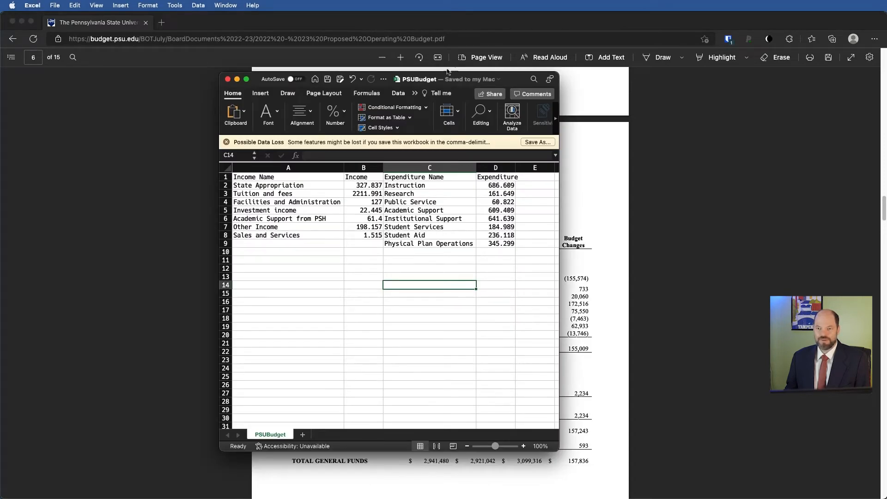
left_click_drag(517, 79, 819, 54)
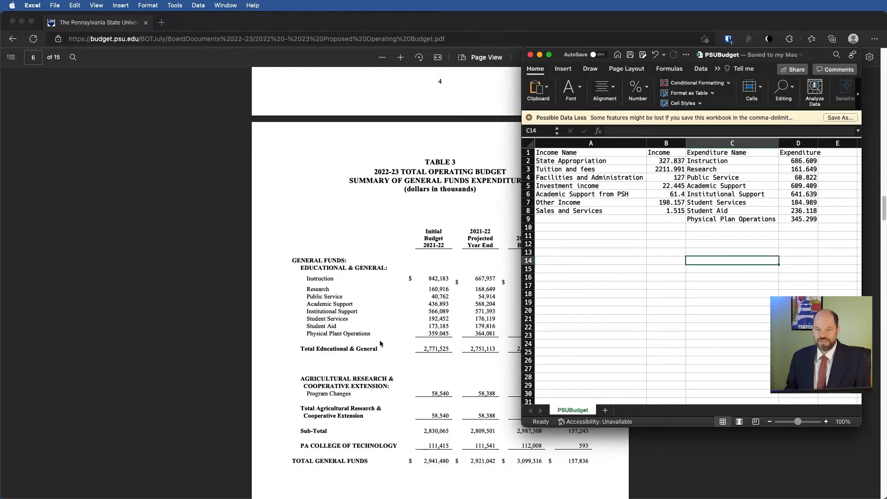
Examine the general funds text and the remaining sections of the budget PDF through Table 8.
scroll(377, 340, "up", 15)
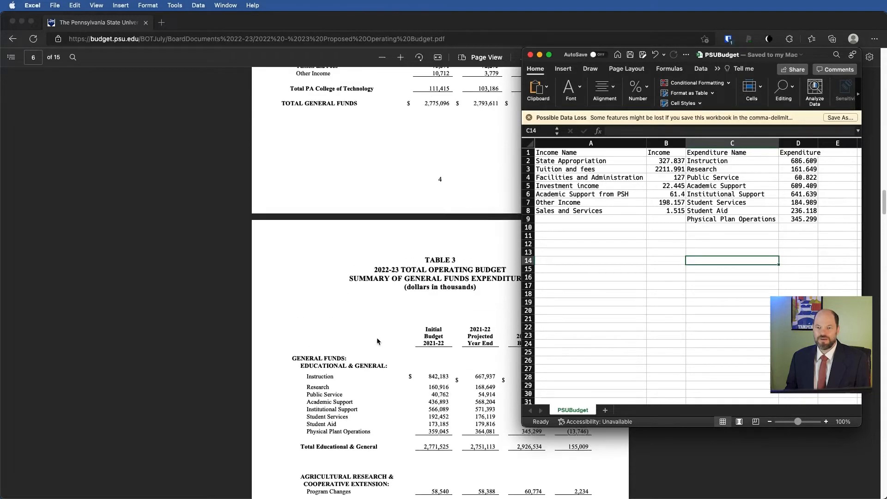
scroll(378, 341, "up", 10)
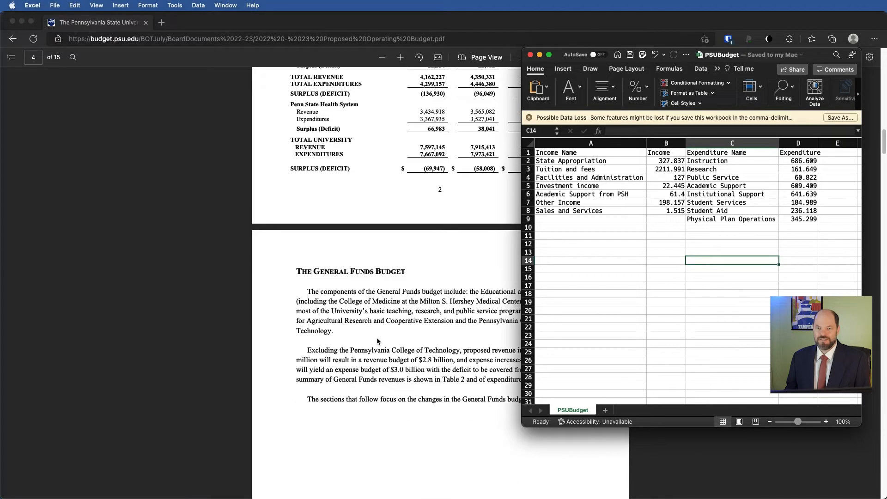
scroll(377, 341, "down", 5)
scroll(377, 341, "down", 20)
scroll(377, 341, "down", 20)
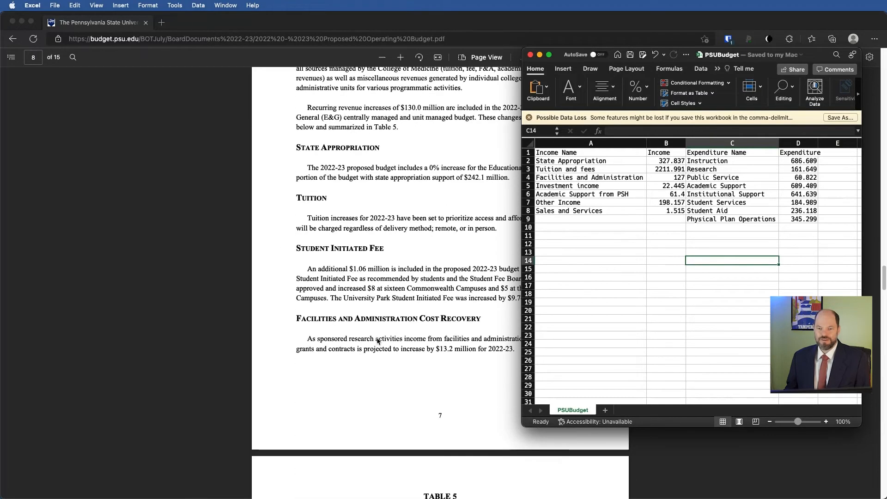
left_click(199, 250)
scroll(210, 252, "down", 8)
scroll(213, 254, "down", 20)
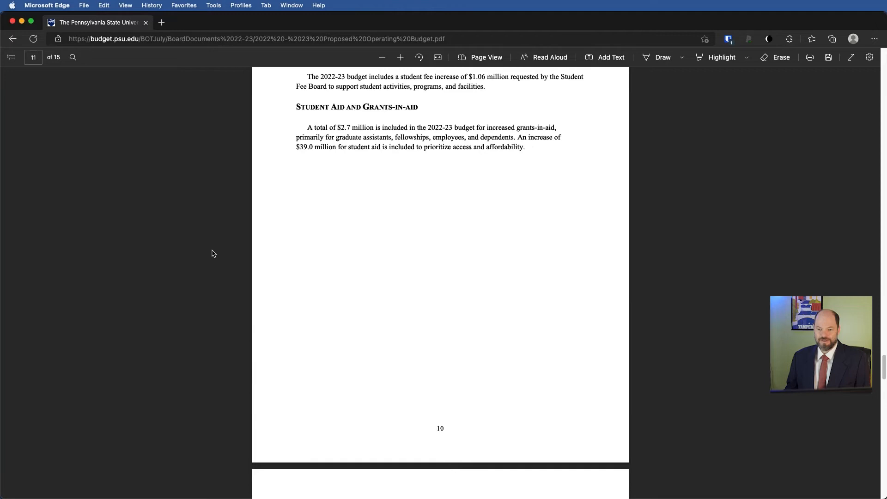
scroll(214, 254, "down", 20)
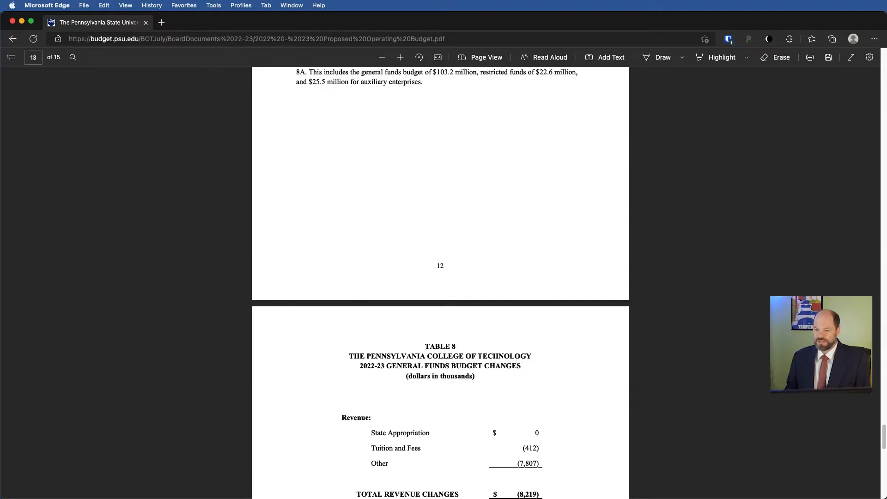
Switch back to the PSUBudget workbook in Excel and select the expenditure names and amounts in C2:D9.
key("super+Tab")
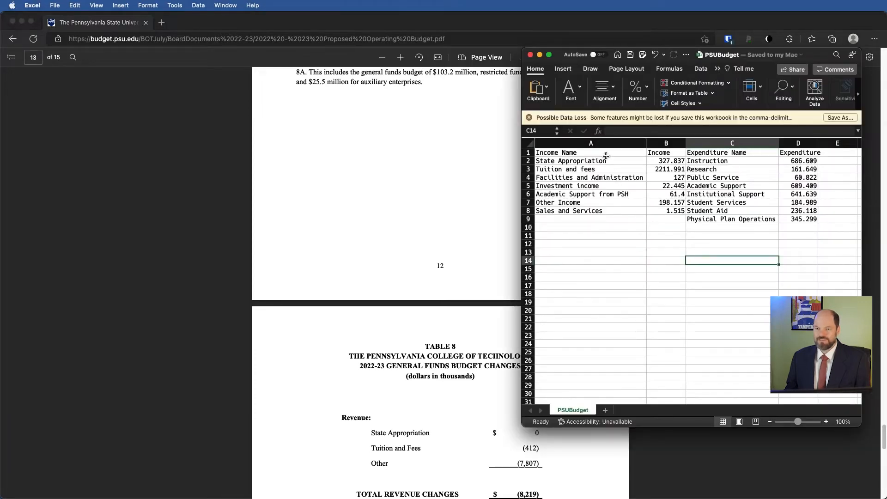
left_click_drag(595, 211, 797, 221)
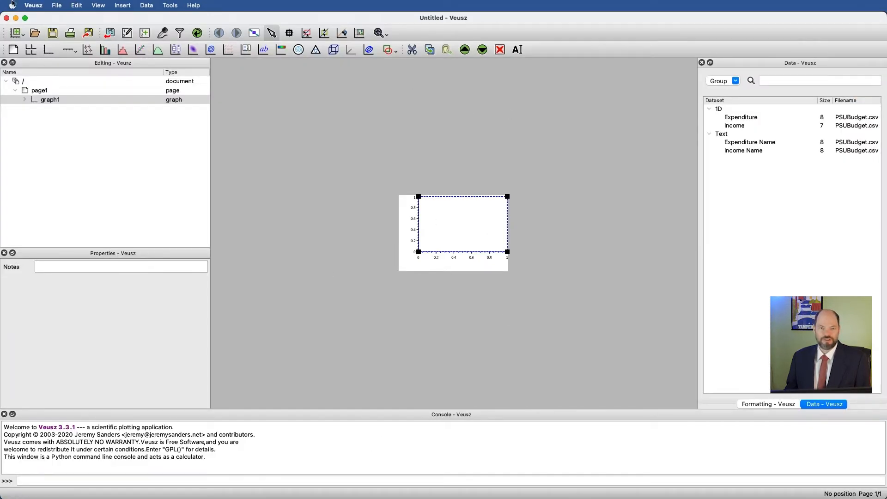
Enlarge the page view in Veusz so the empty graph fills the plot area's width.
left_click(64, 3)
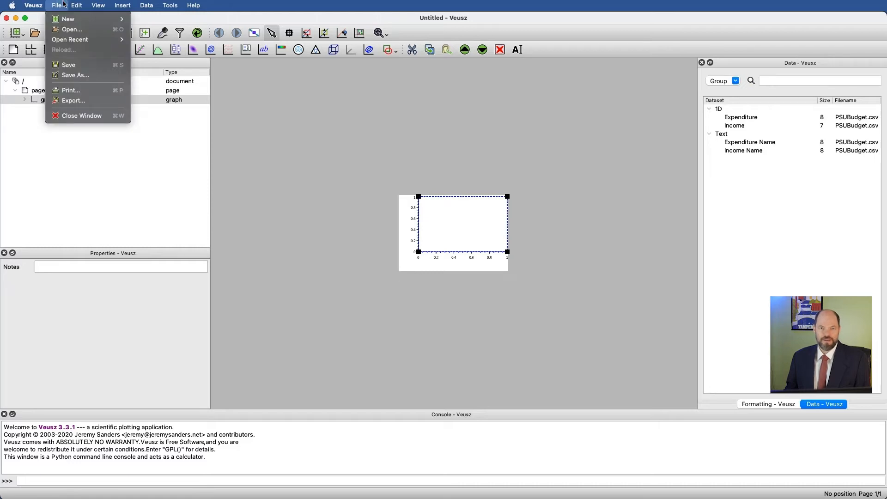
left_click(64, 4)
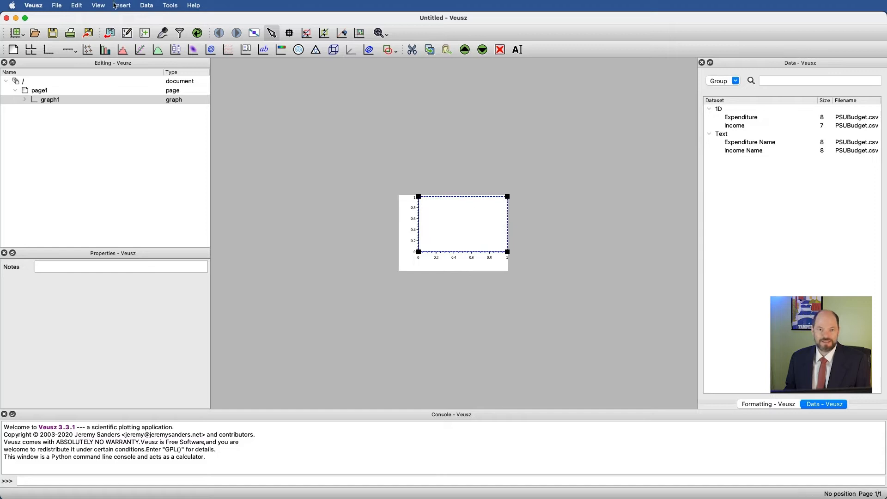
left_click(99, 5)
left_click(123, 87)
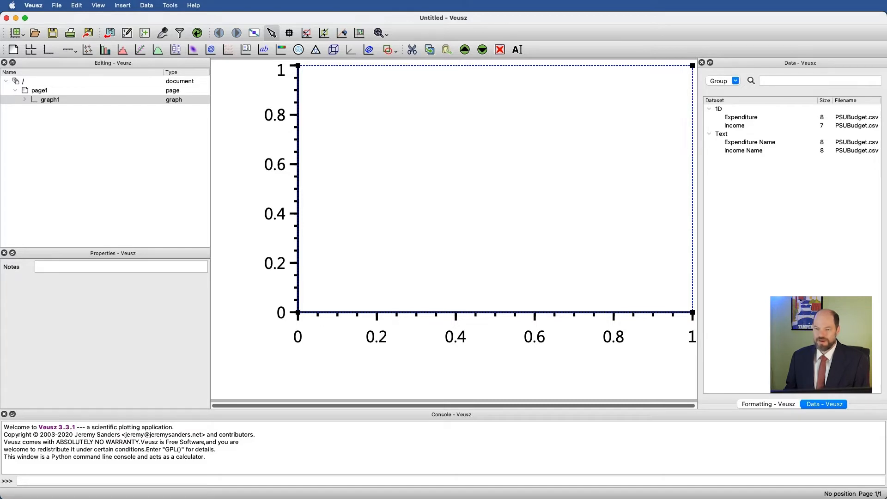
Switch to the PSUBudget workbook in Excel and enlarge its window to fill the screen.
key("super+Tab")
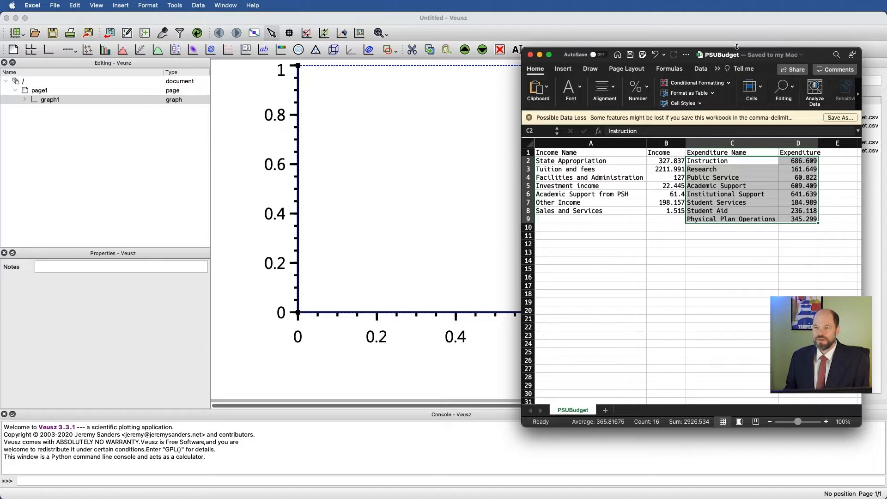
left_click_drag(736, 47, 227, 3)
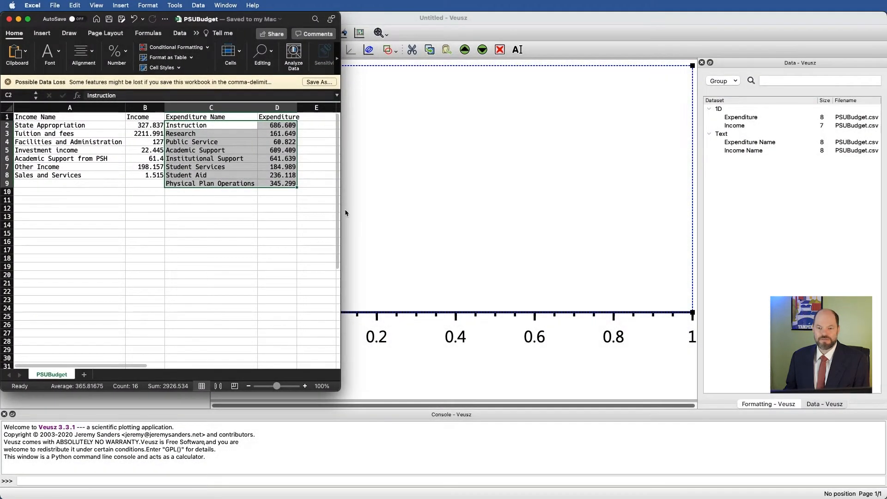
left_click_drag(342, 209, 886, 195)
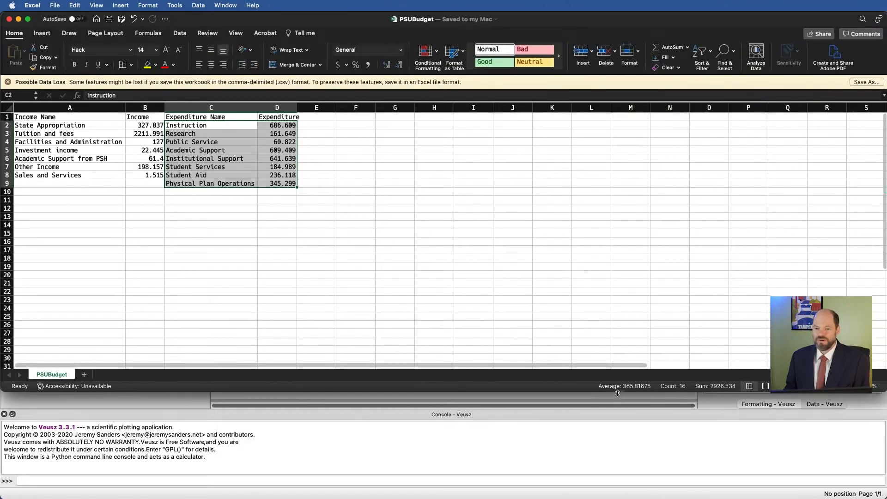
left_click_drag(601, 392, 601, 498)
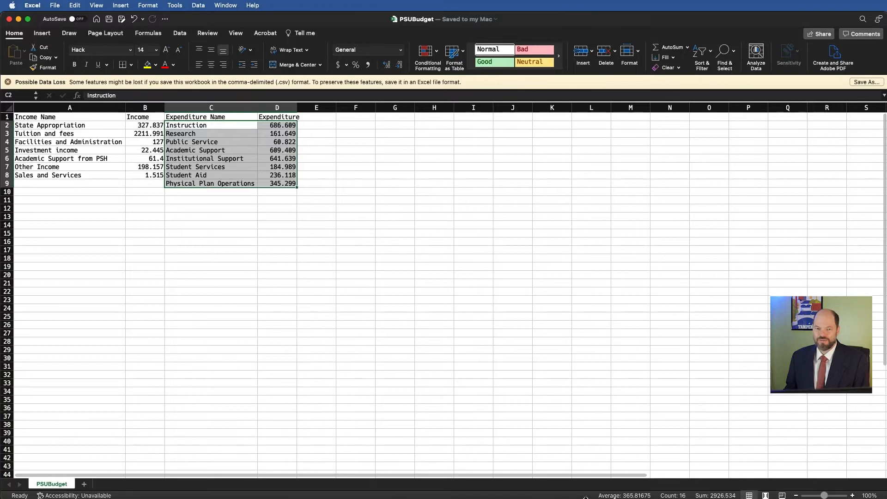
left_click(345, 301)
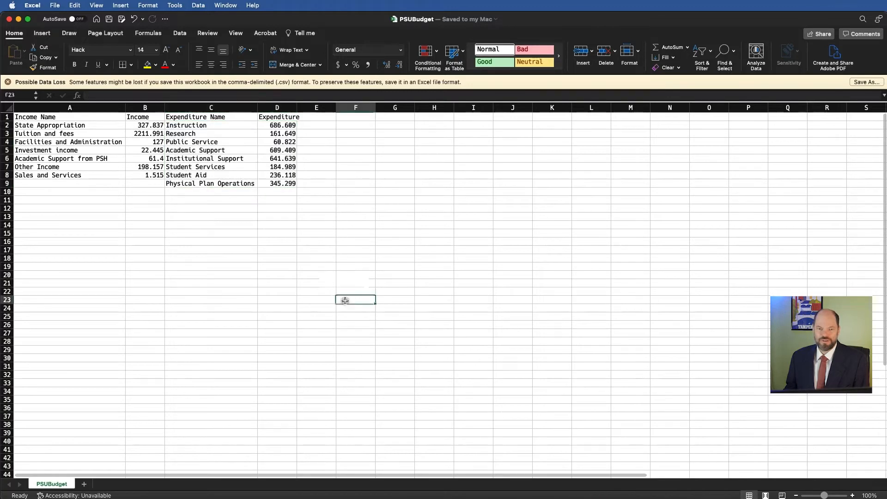
Move the Expenditure Name and Expenditure data from C1:D9 to the block starting at J1.
left_click(198, 106)
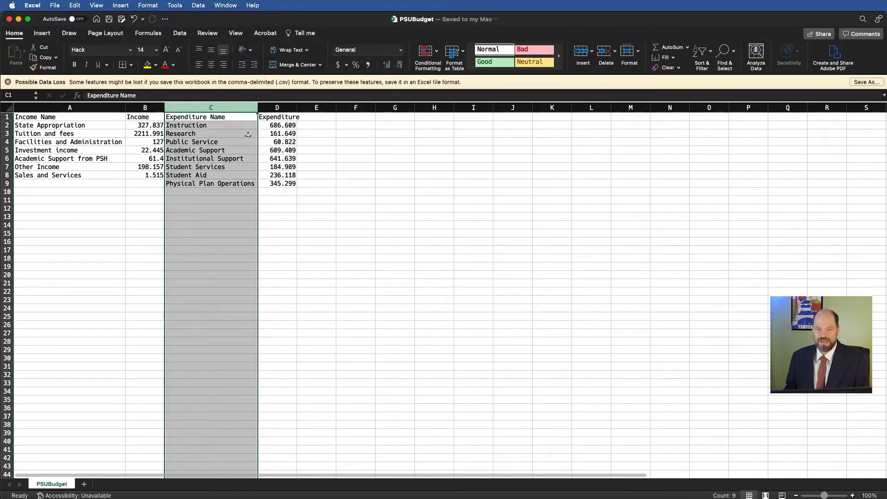
left_click(228, 116)
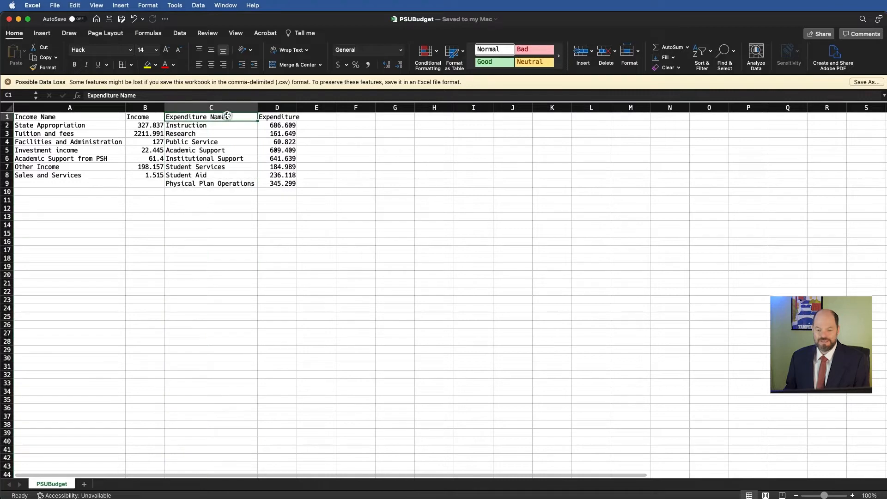
left_click(284, 183, "shift")
key("super+x")
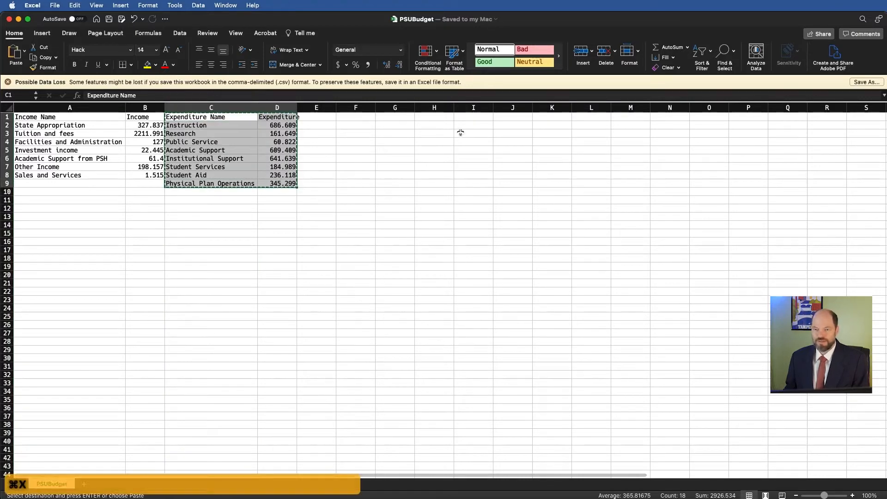
left_click(498, 118)
key("super+v")
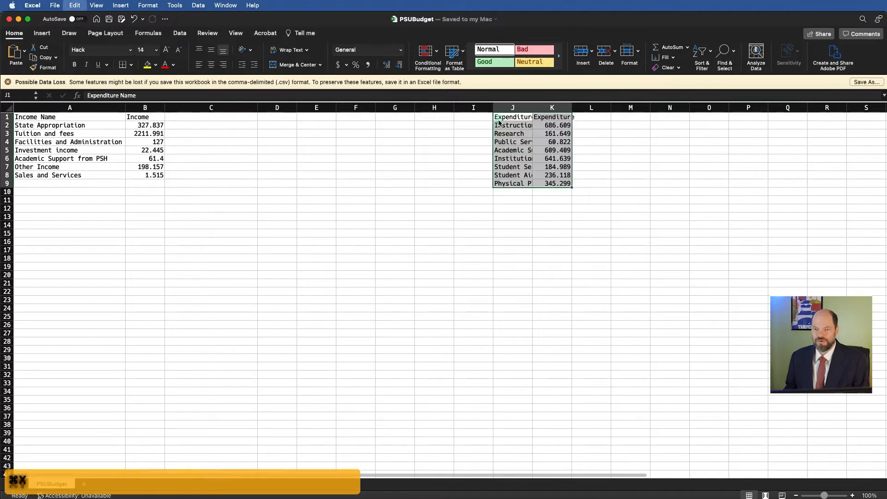
left_click(326, 165)
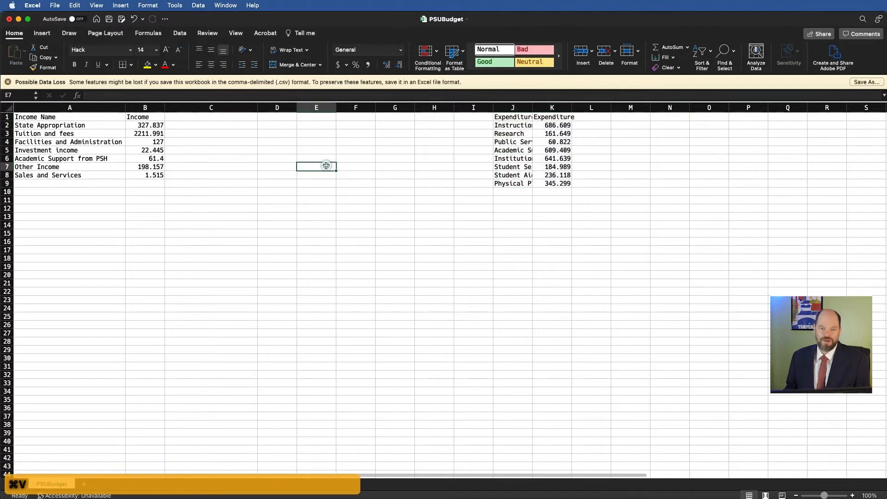
Add the header Initial_Income in C1 and enter 0 as its first value in C2.
left_click(209, 117)
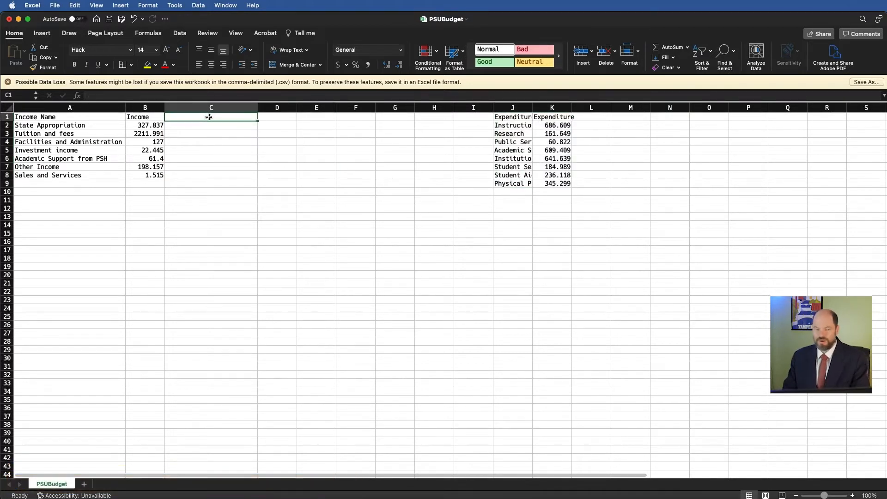
type("Initial_")
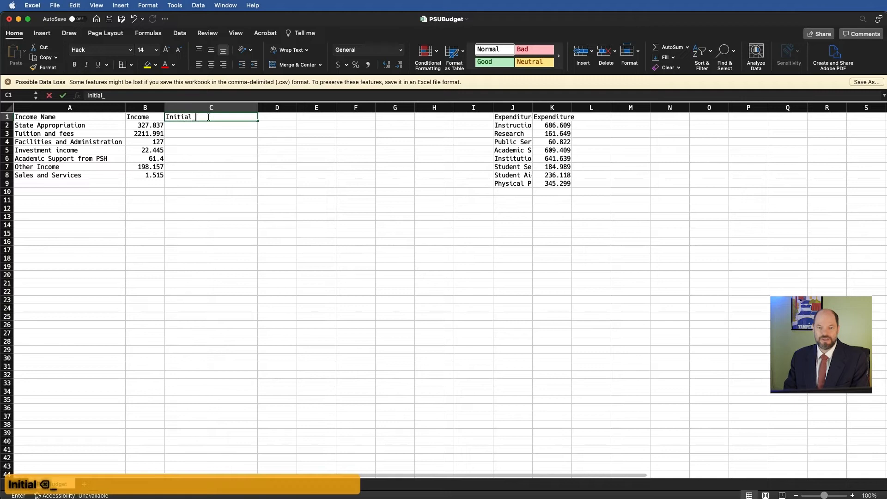
type("Income")
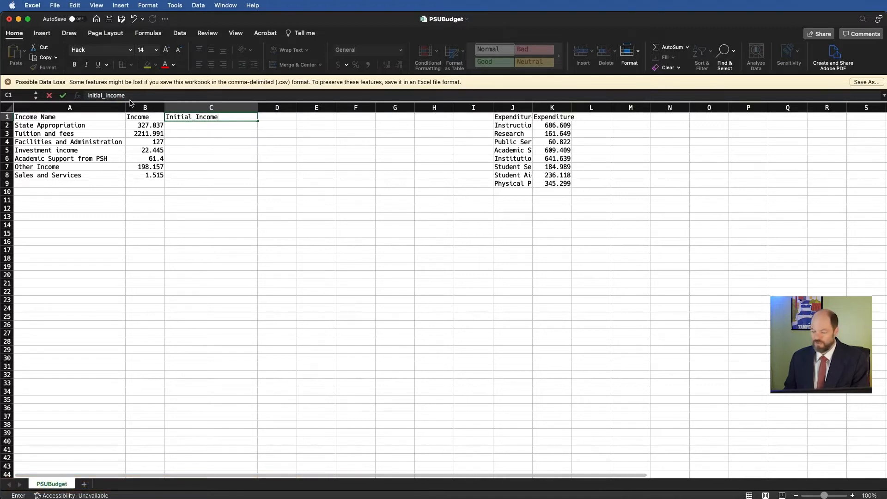
key("Return")
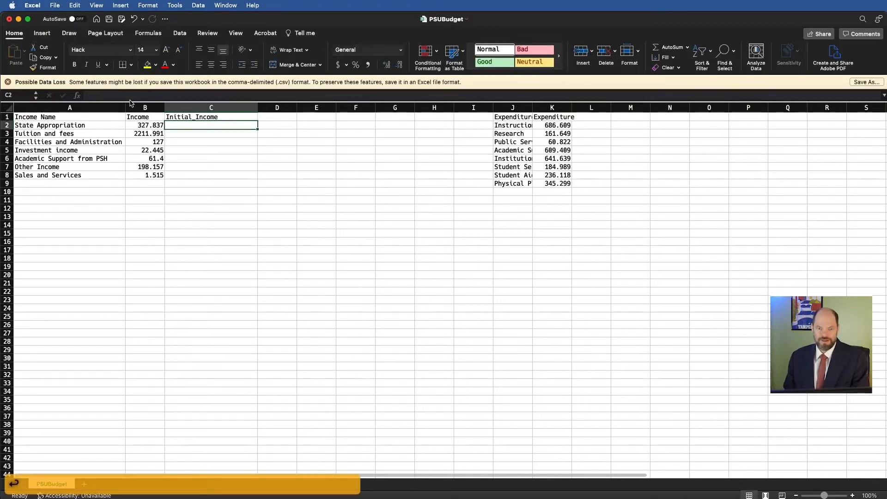
type("0")
key("Return")
Add the header Running_Income in D1.
key("Right")
key("Up")
key("Up")
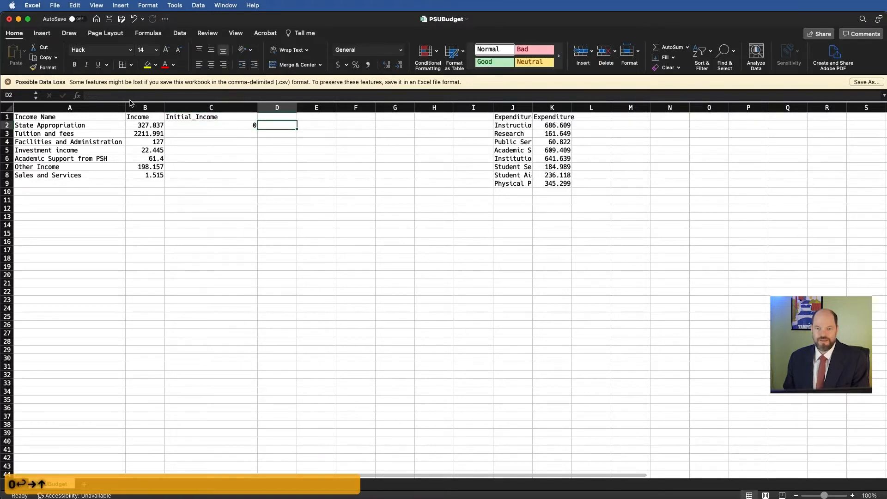
type("Running")
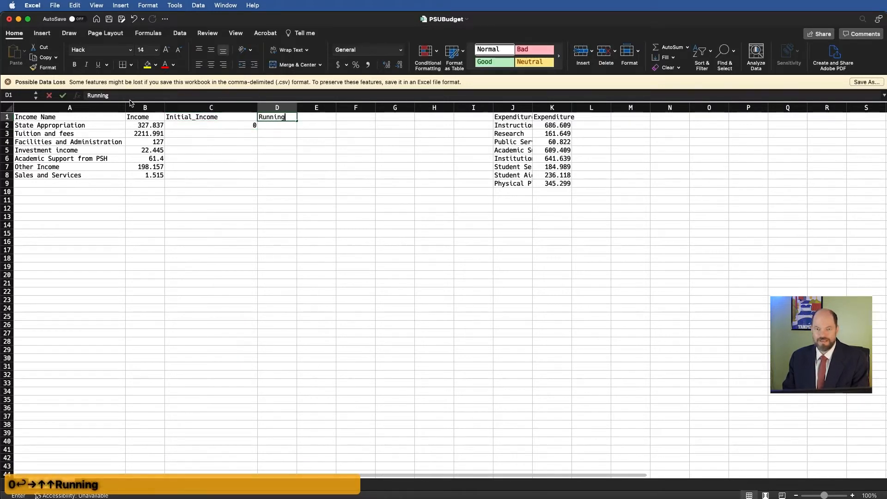
type("_income")
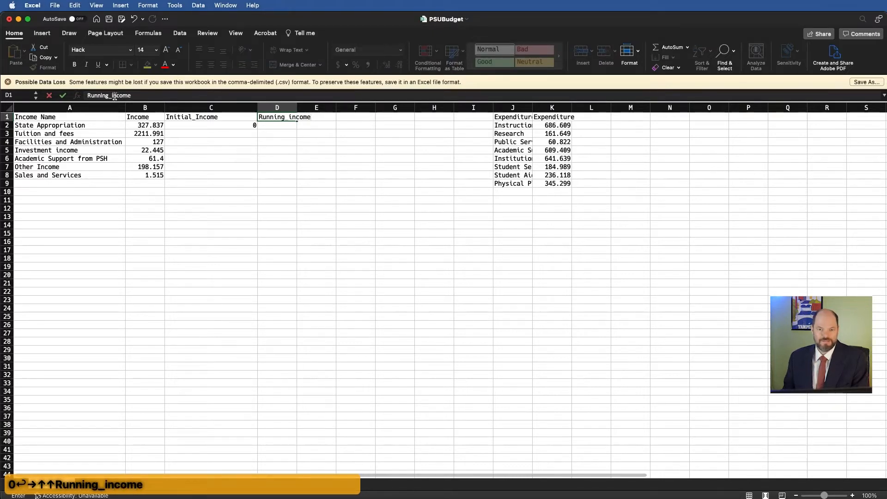
left_click(116, 96)
key("BackSpace")
type("I")
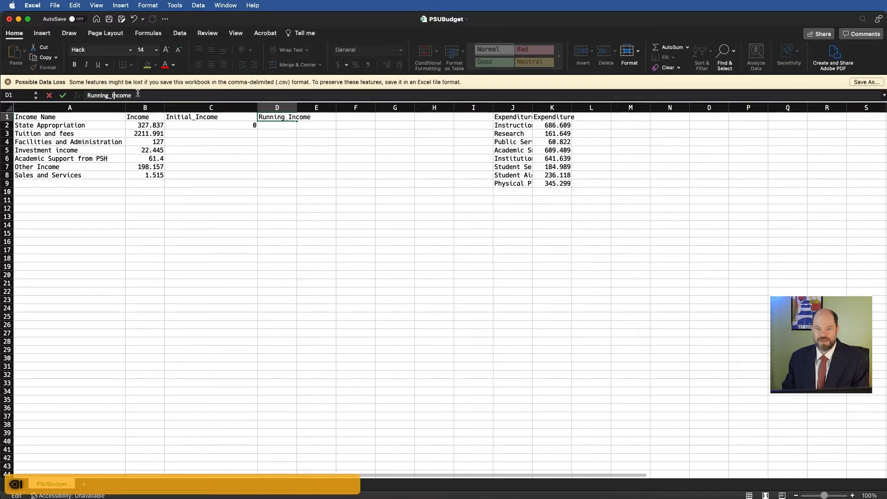
key("Return")
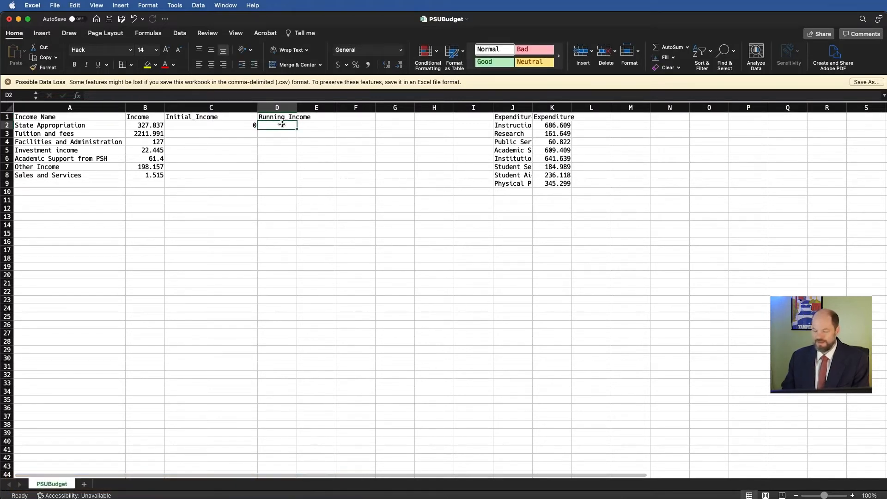
Enter the formula =C2+B2 in D2 to compute the first Running_Income value.
type("=")
key("Left")
type("+")
key("Left")
key("Left")
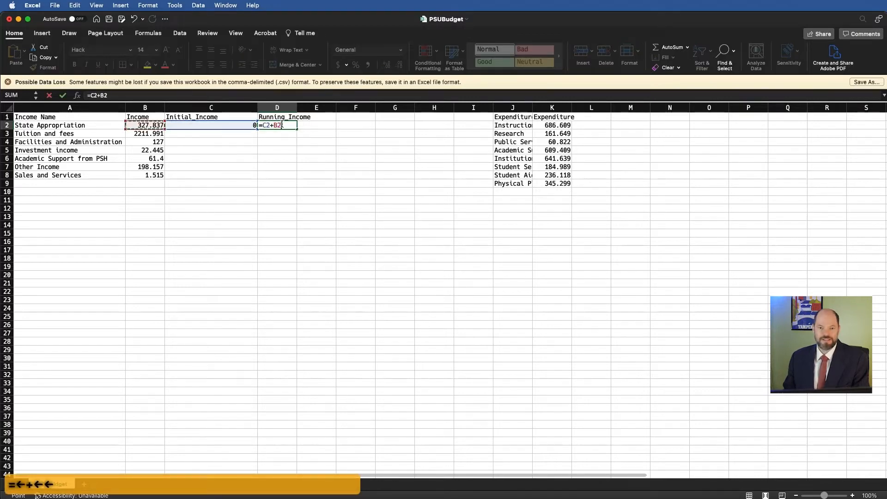
key("Return")
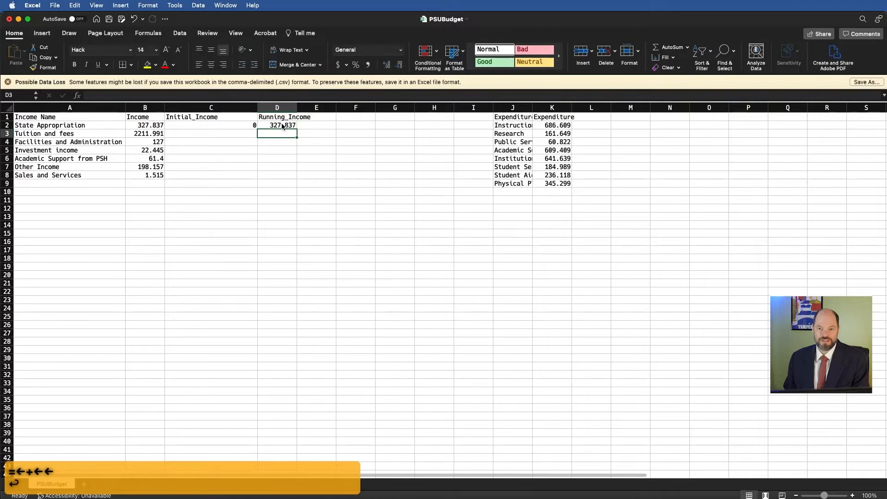
Enter the formula =D2 in C3 so Tuition and fees starts from the preceding running income.
left_click(232, 127)
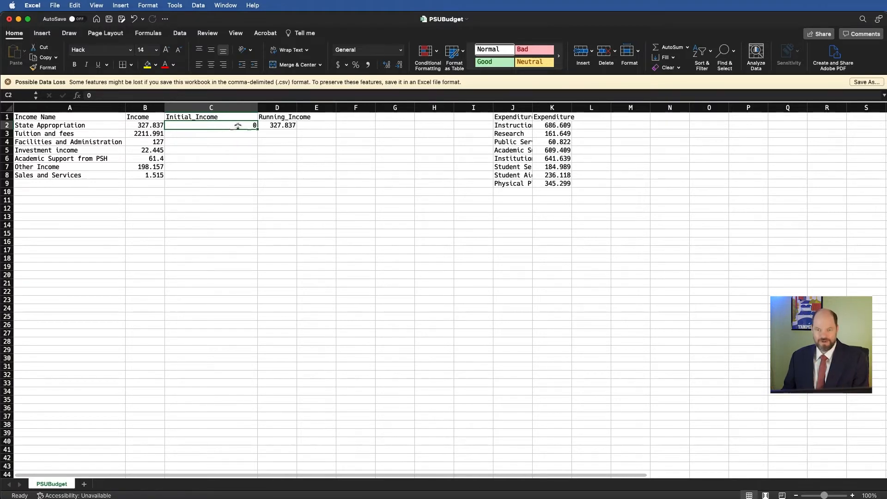
left_click(278, 125)
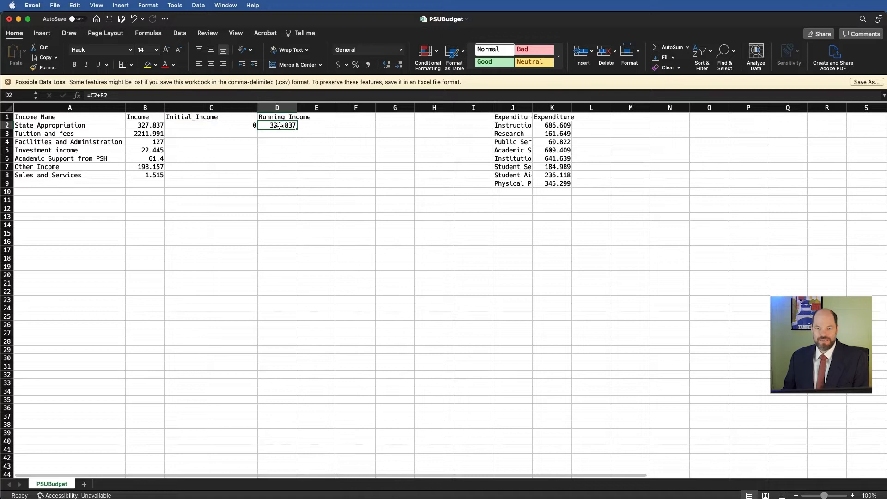
double_click(226, 134)
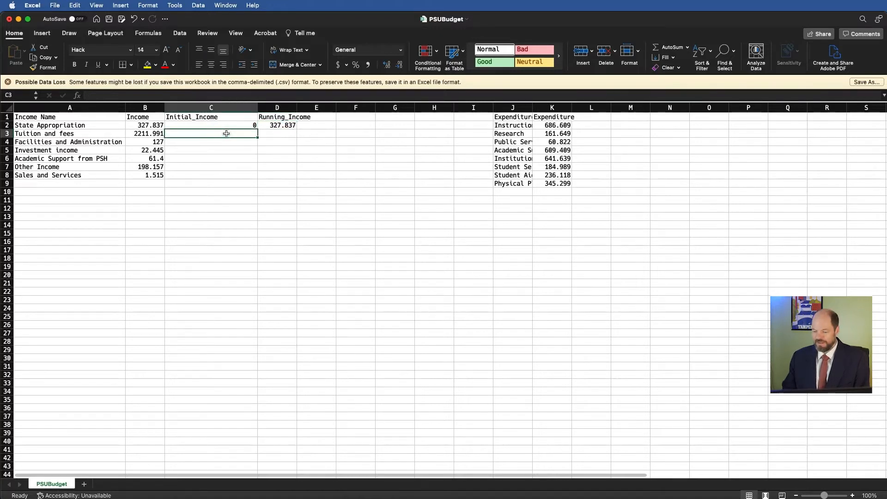
type("=")
left_click(270, 128)
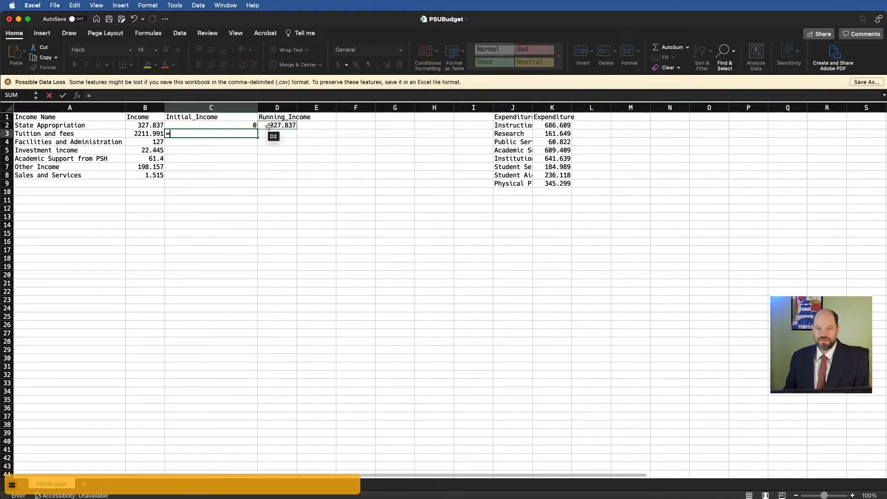
key("Return")
key("Right")
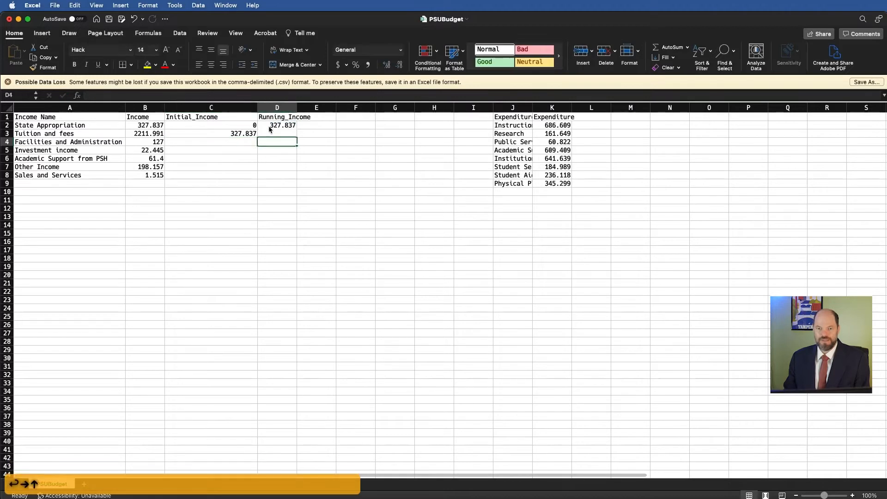
Fill the Initial_Income formula from C3 down to C8.
key("Up")
key("Up")
left_click(255, 96)
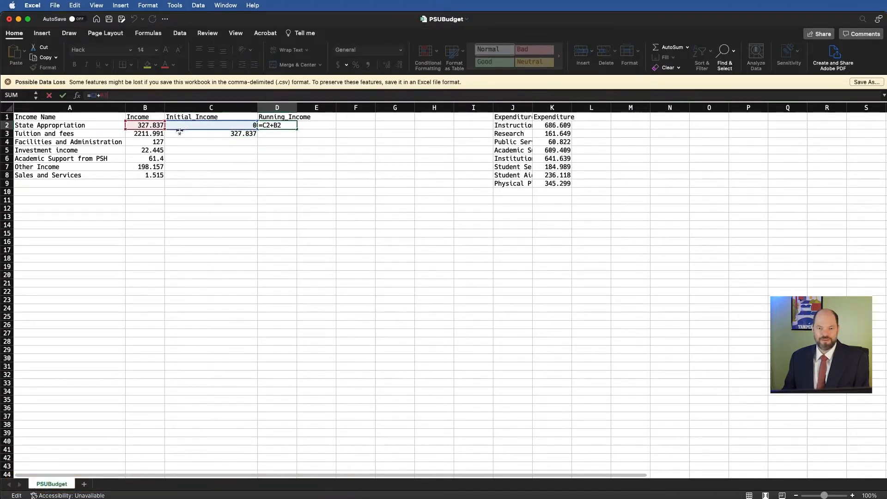
left_click(248, 134)
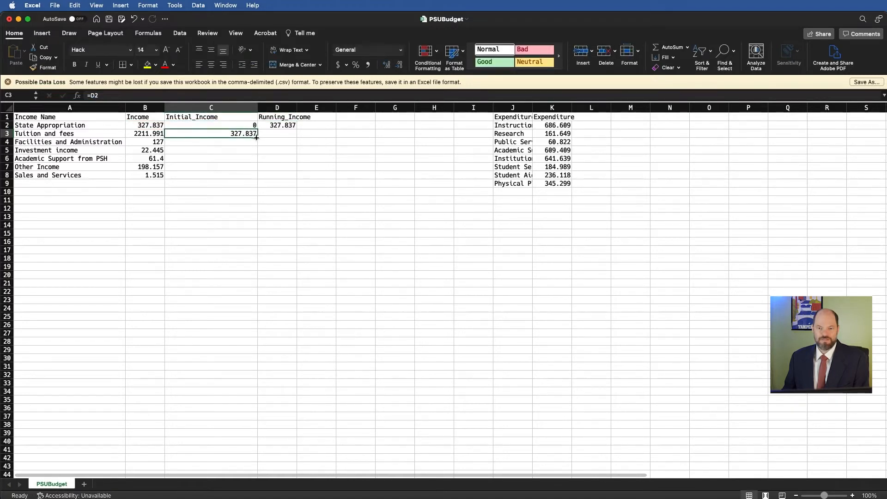
double_click(257, 138)
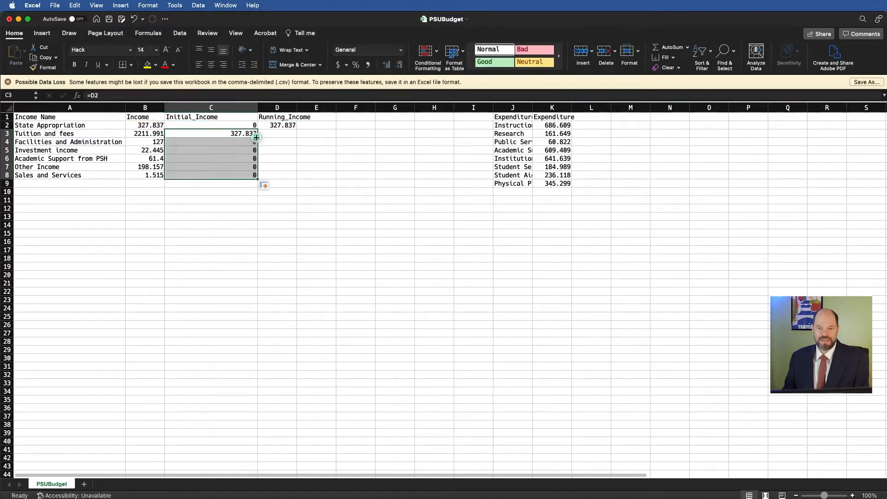
Fill the Running_Income formula from D2 down to D8.
left_click(286, 125)
double_click(297, 129)
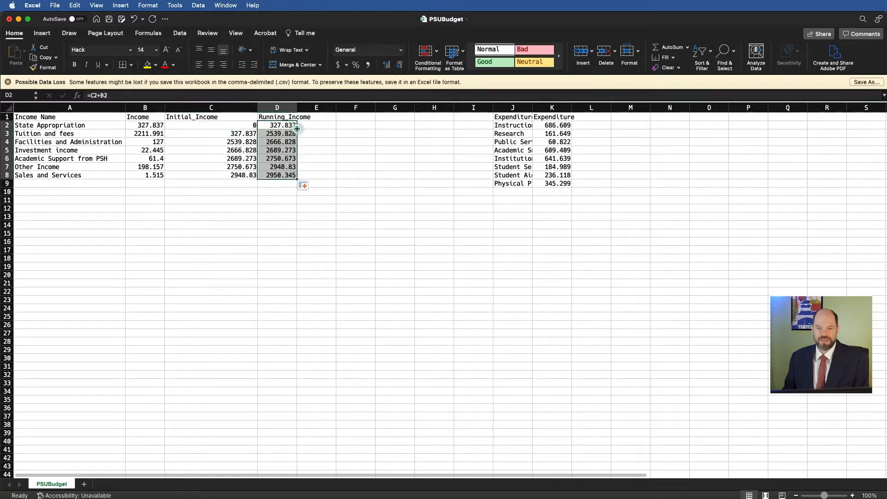
left_click(311, 243)
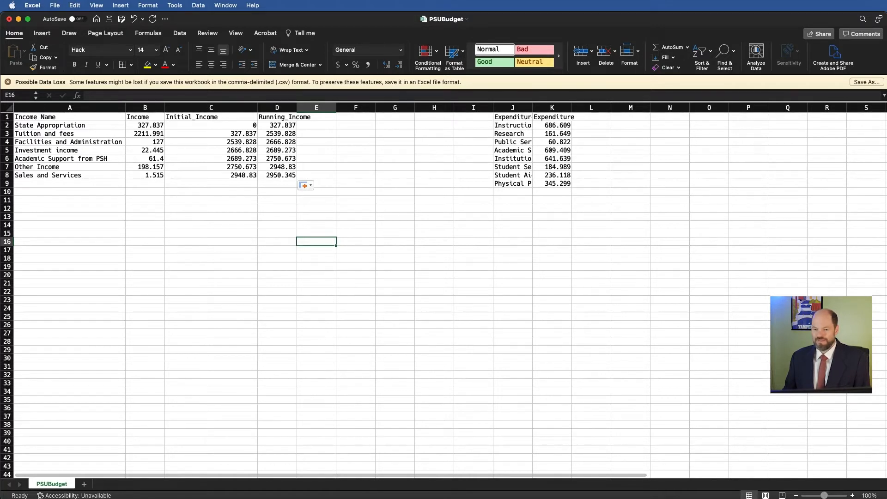
Add the header x1 in E1 for the column of horizontal plot positions.
key("super+Tab")
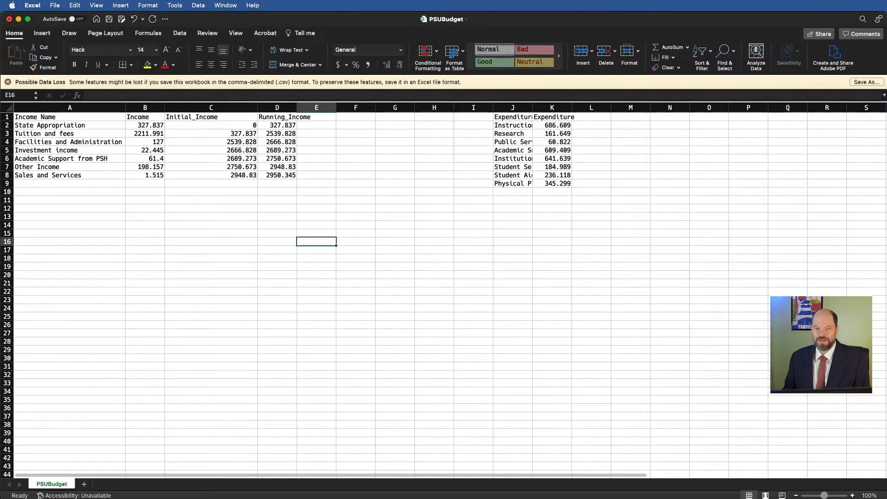
left_click(327, 118)
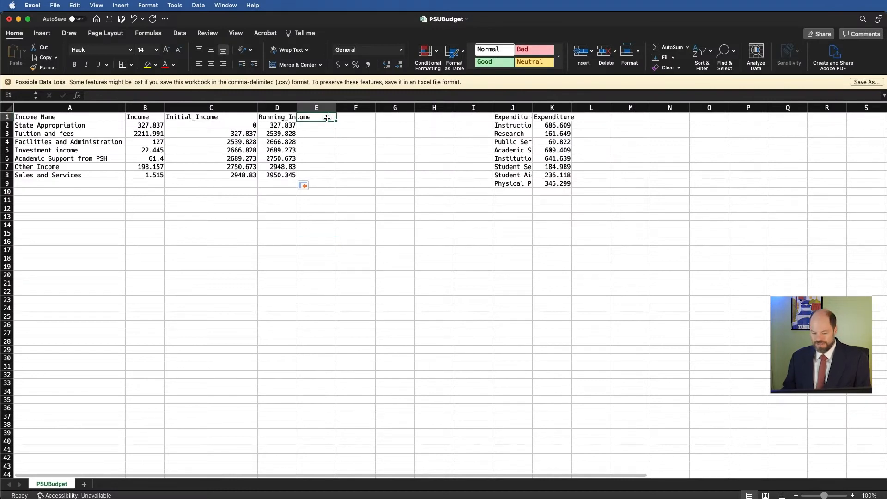
type("x1")
key("Return")
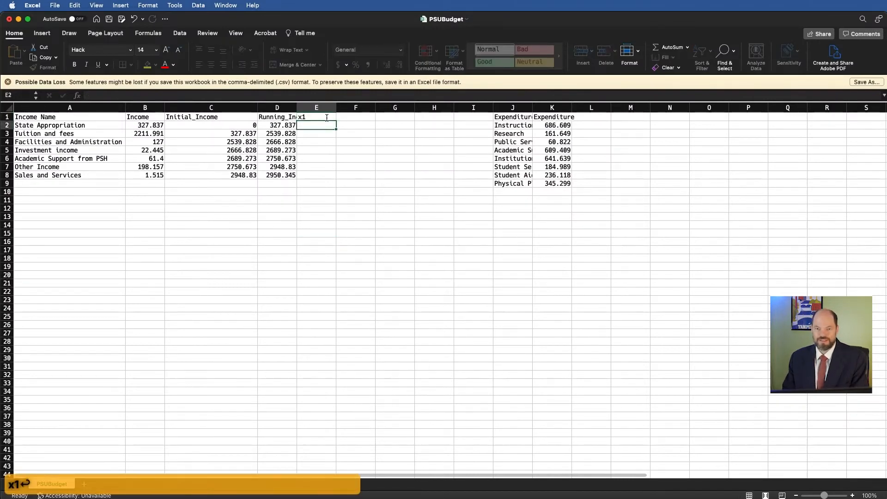
Number the seven income rows 1 through 7 in E2:E8.
type("1")
key("Return")
type("2")
key("Return")
type("3")
key("Return")
type("4")
key("Return")
type("5")
key("Return")
type("6")
key("Return")
type("7")
key("Return")
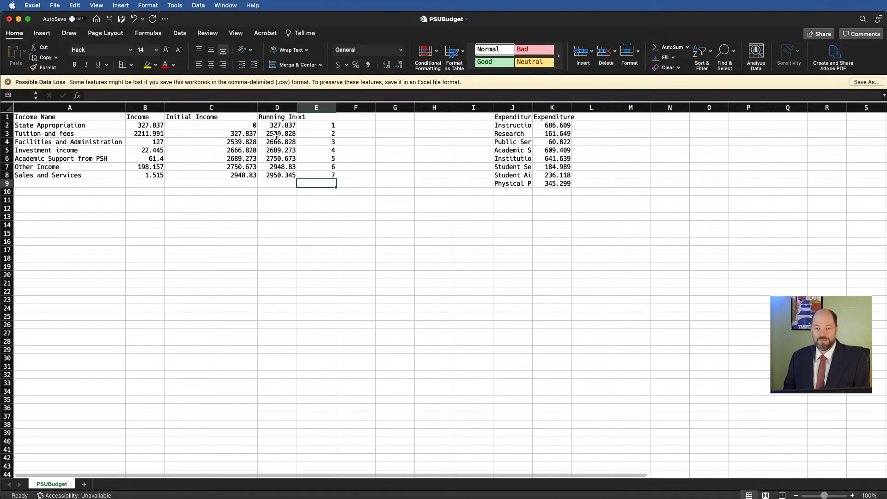
Save the budget workbook and reload its linked PSUBudget.csv datasets in Veusz.
key("super+s")
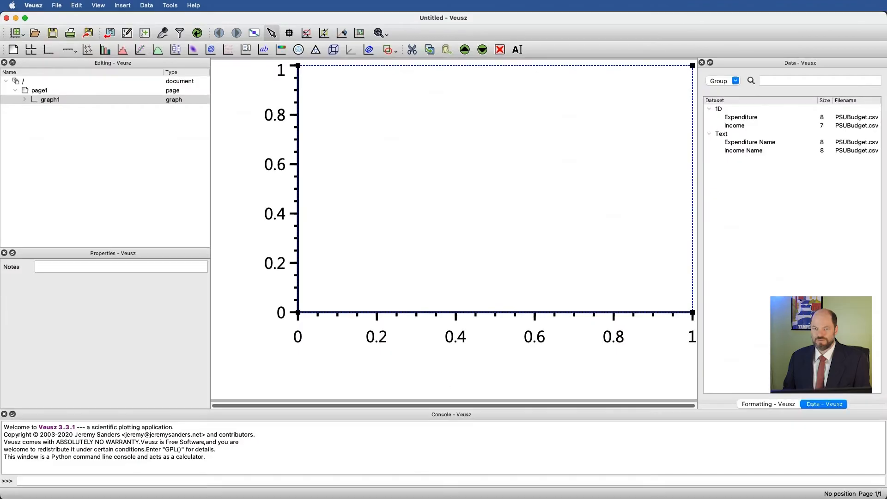
left_click(198, 34)
left_click(543, 331)
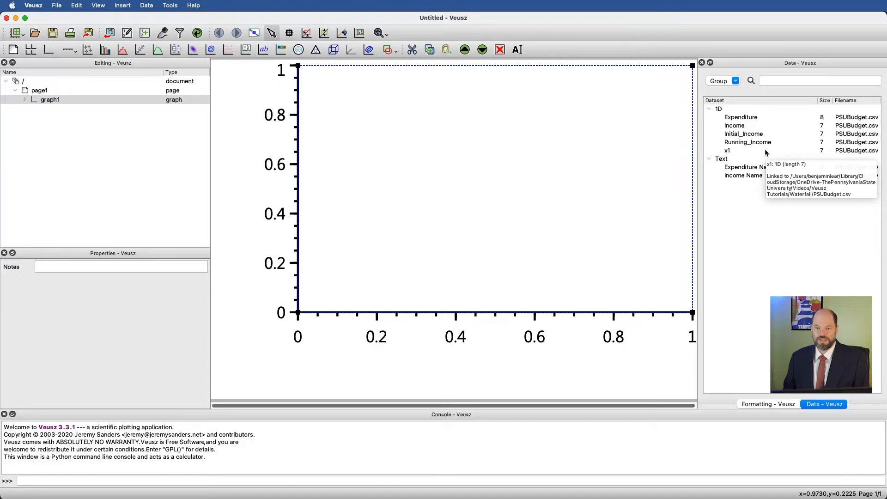
Add a line shape to graph1.
left_click(38, 101)
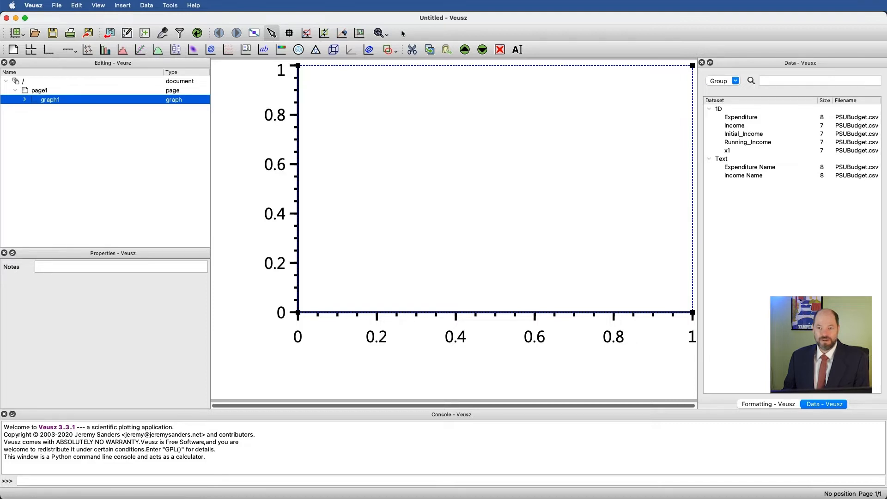
left_click(396, 52)
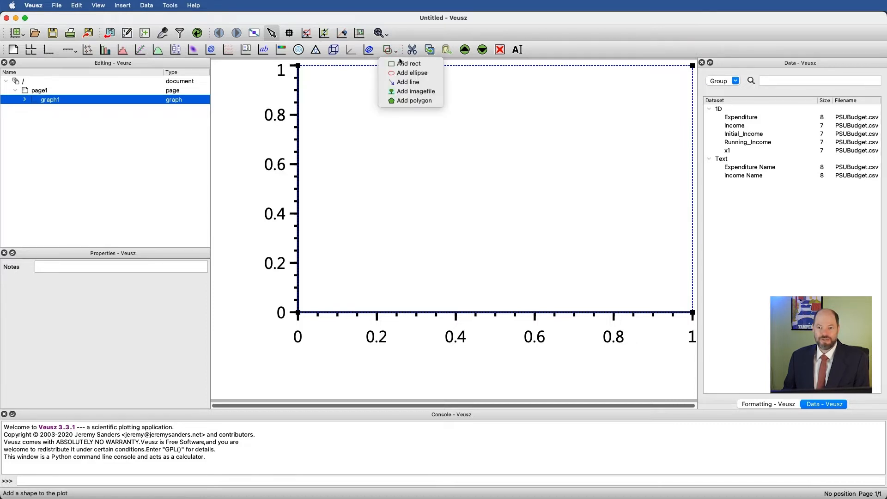
left_click(404, 83)
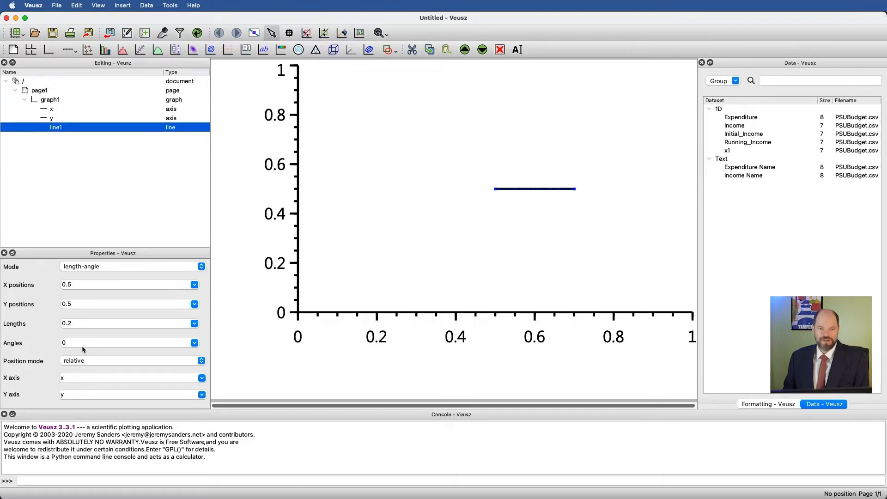
Set the line's mode to point-to-point and its position mode to axes.
left_click(110, 268)
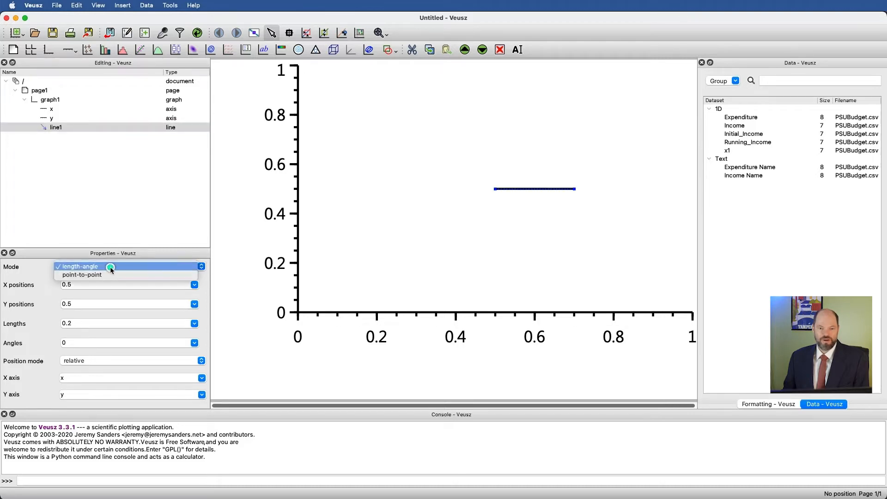
left_click(108, 274)
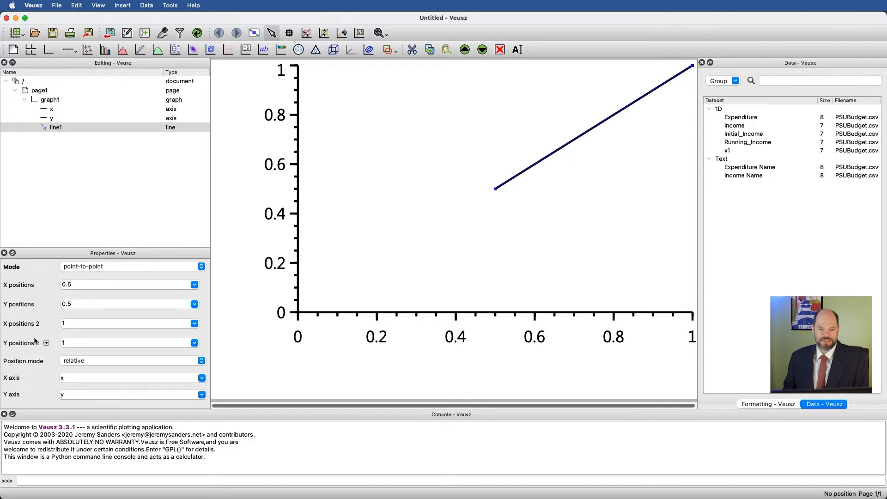
left_click(84, 361)
left_click(82, 354)
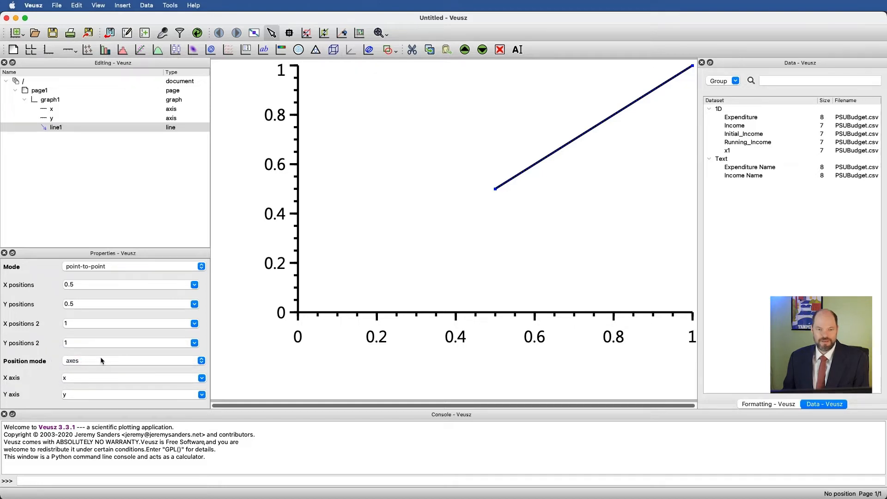
Set the line's starting coordinates to the x1 dataset for X positions and Initial_Income for Y positions.
mouse_move(43, 286)
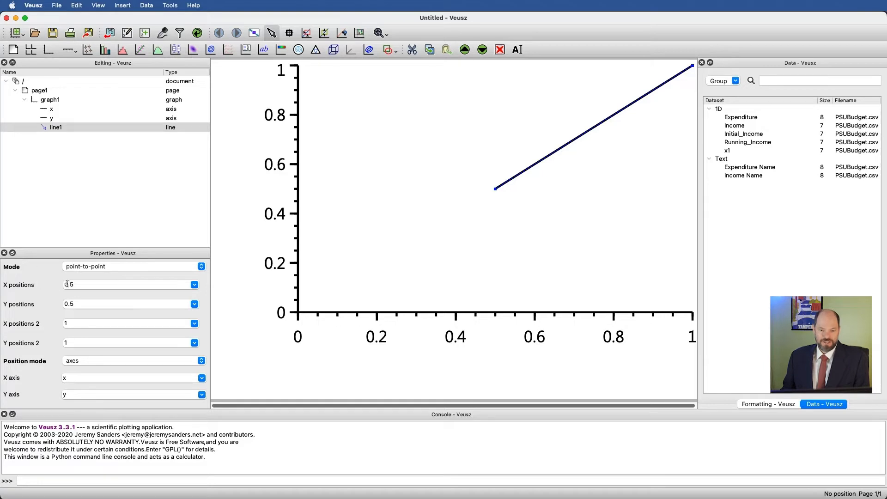
left_click(194, 284)
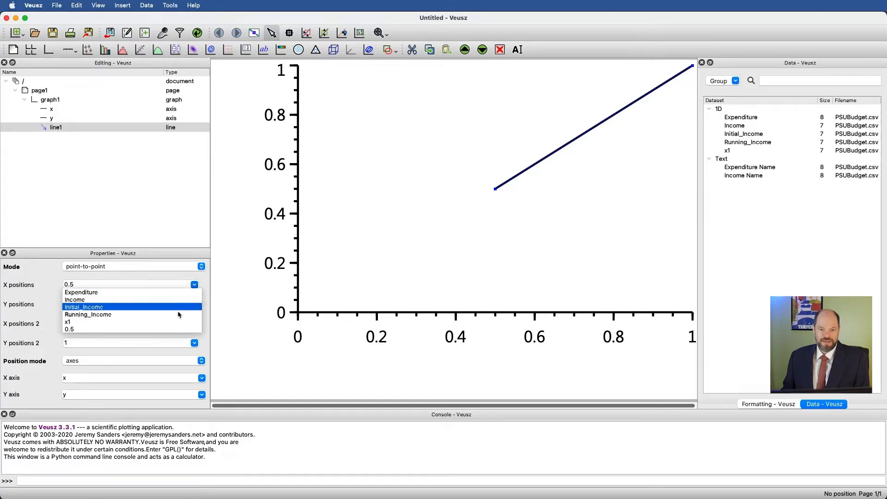
left_click(175, 327)
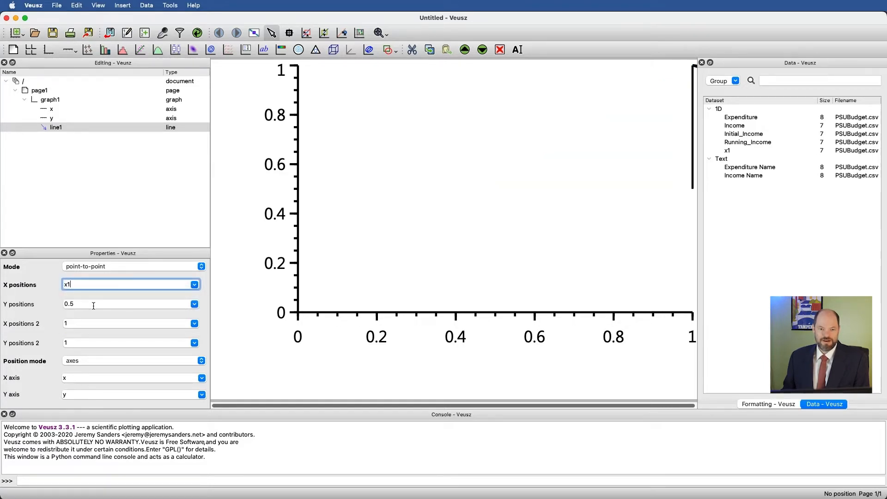
left_click(194, 304)
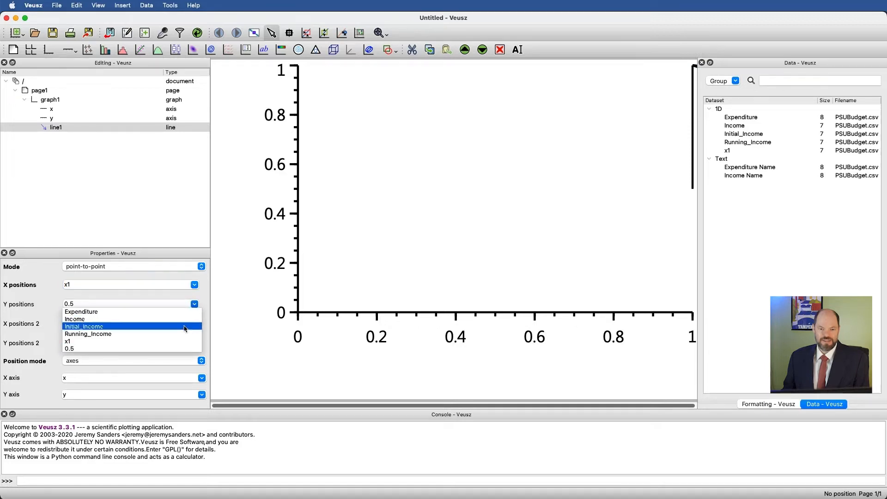
left_click(184, 327)
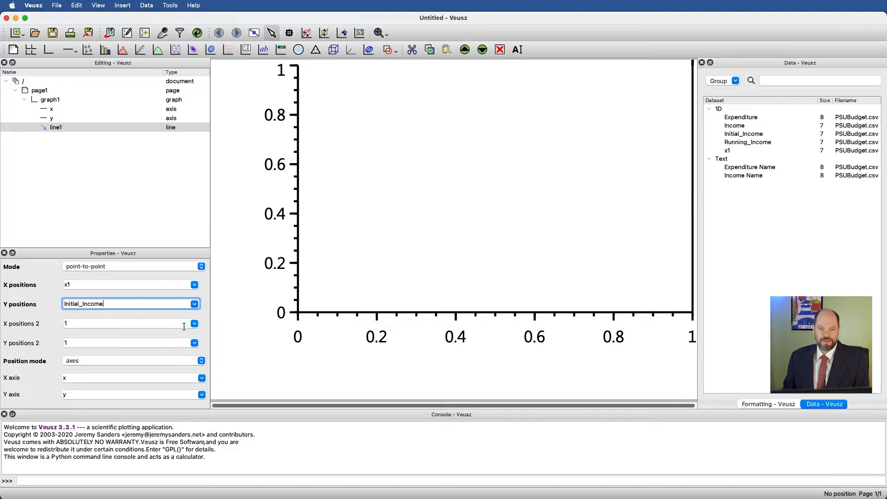
Set the line's end coordinates to x1 for X positions 2 and Running_Income for Y positions 2.
left_click(195, 324)
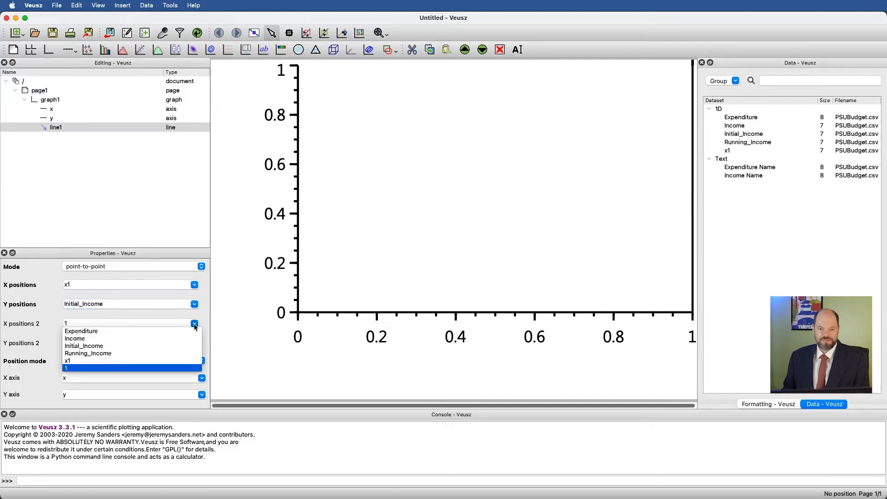
left_click(182, 360)
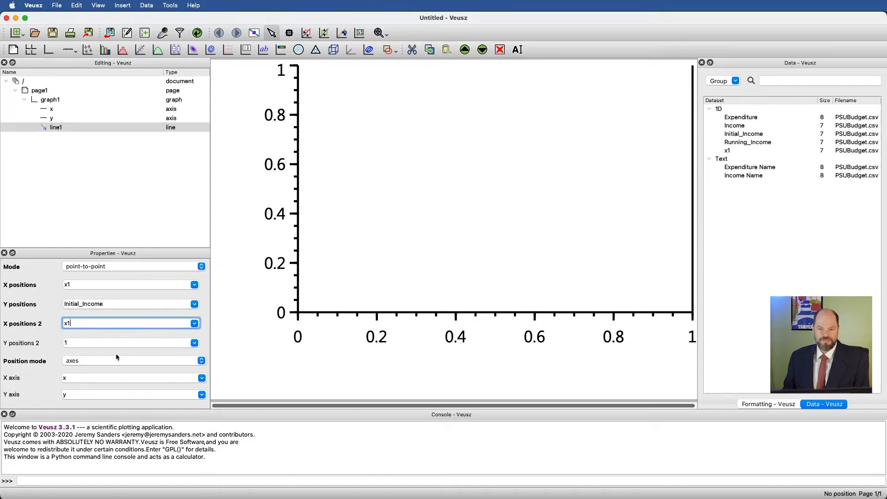
left_click(194, 343)
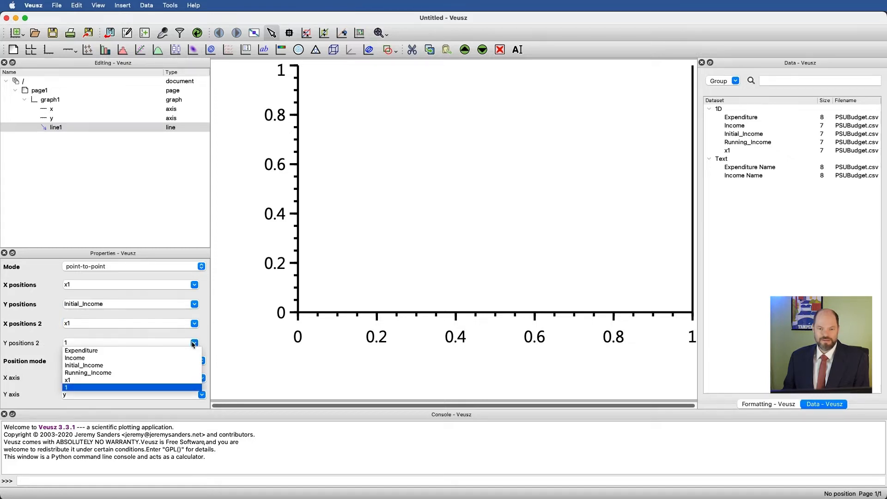
left_click(173, 373)
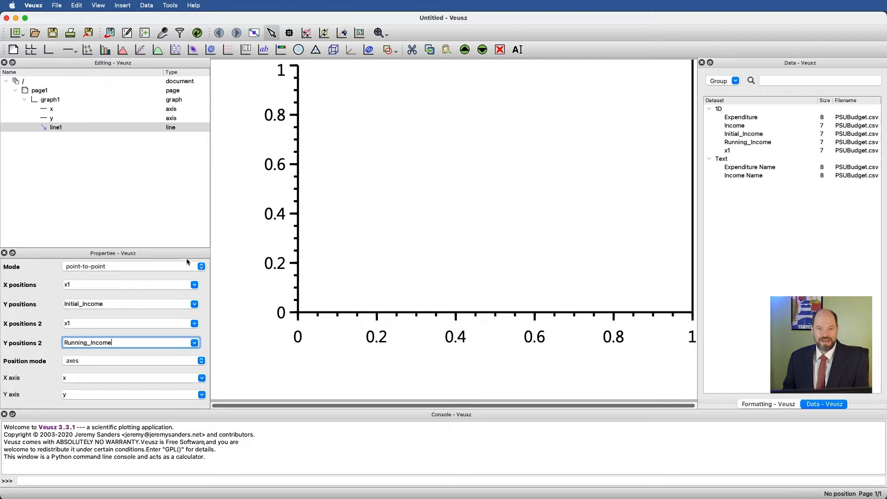
Set the x axis range to a minimum of 0 and a maximum of 8.
left_click(54, 111)
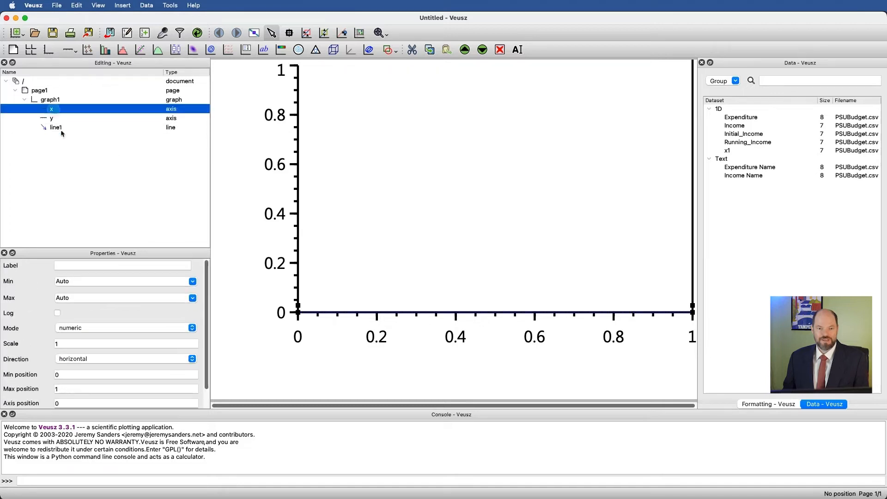
double_click(79, 278)
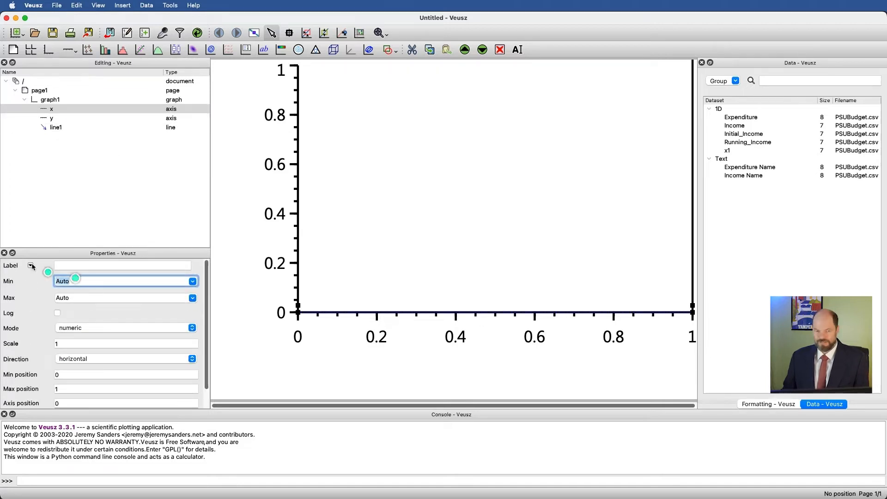
type("0")
key("Tab")
key("Tab")
type("9")
key("BackSpace")
type("8")
key("Return")
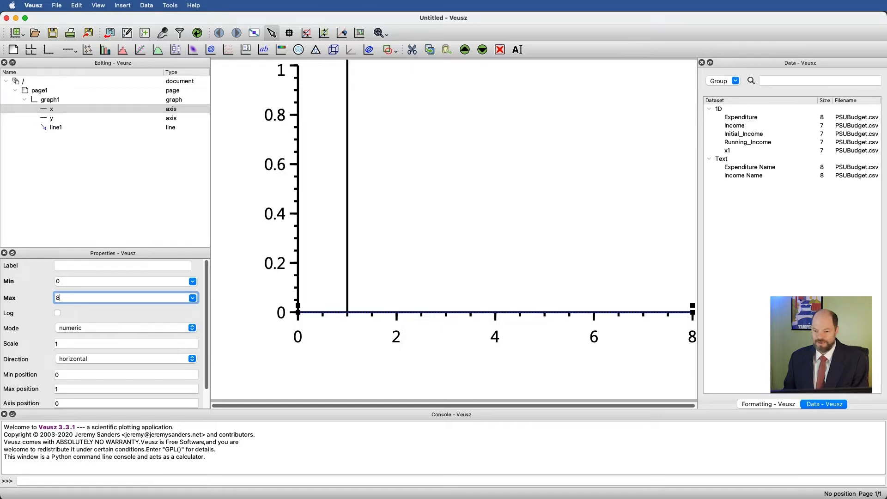
Set the y axis range to a maximum of 3000 and a minimum of 0.
key("super+Tab")
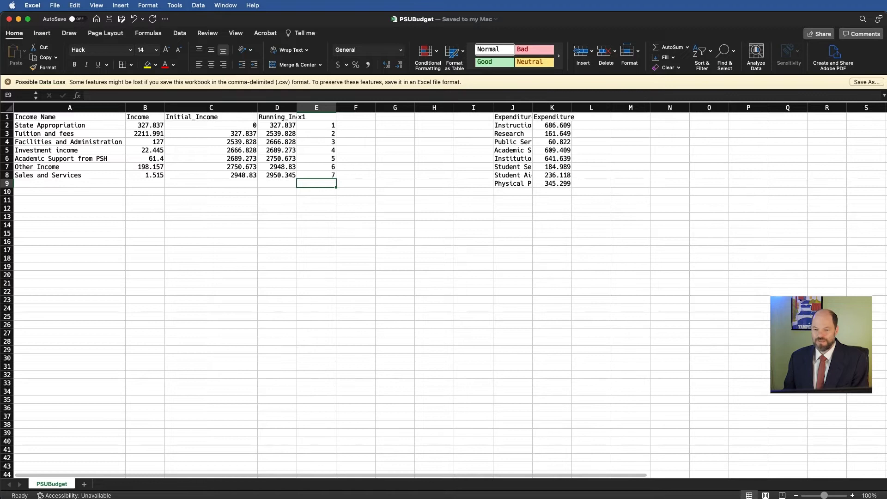
key("super+Tab")
left_click(41, 118)
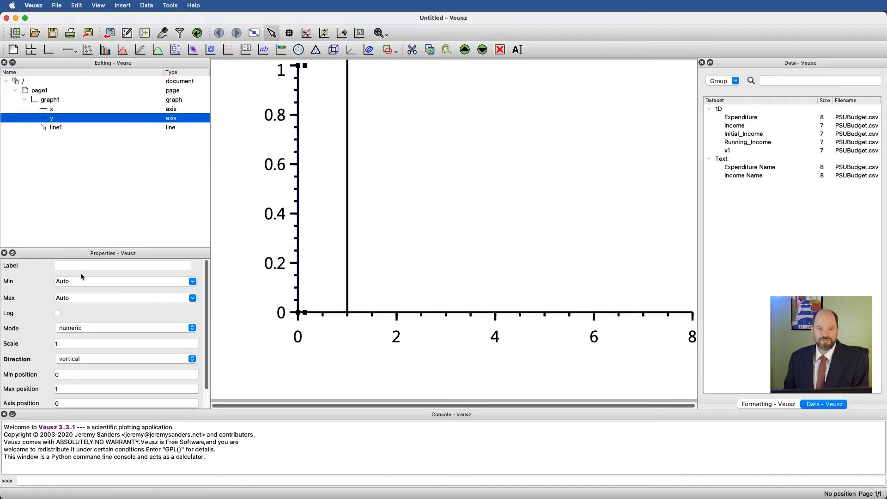
double_click(85, 297)
type("3000")
key("Return")
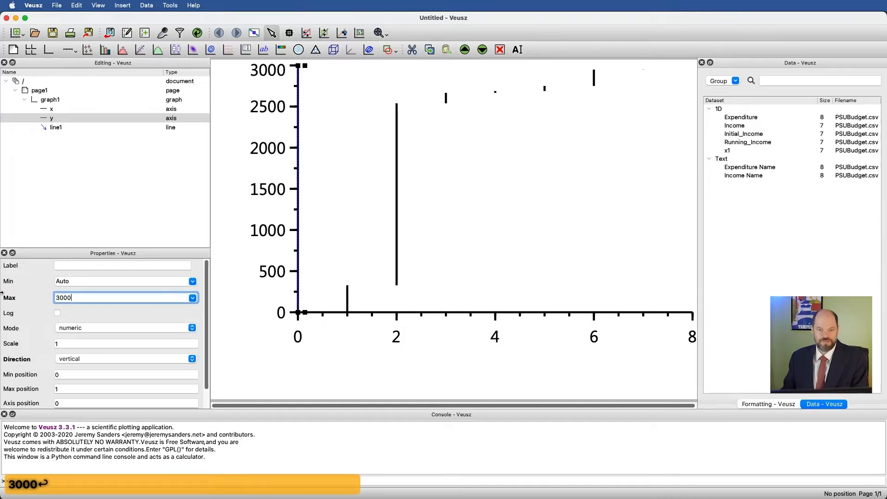
left_click(95, 281)
double_click(95, 280)
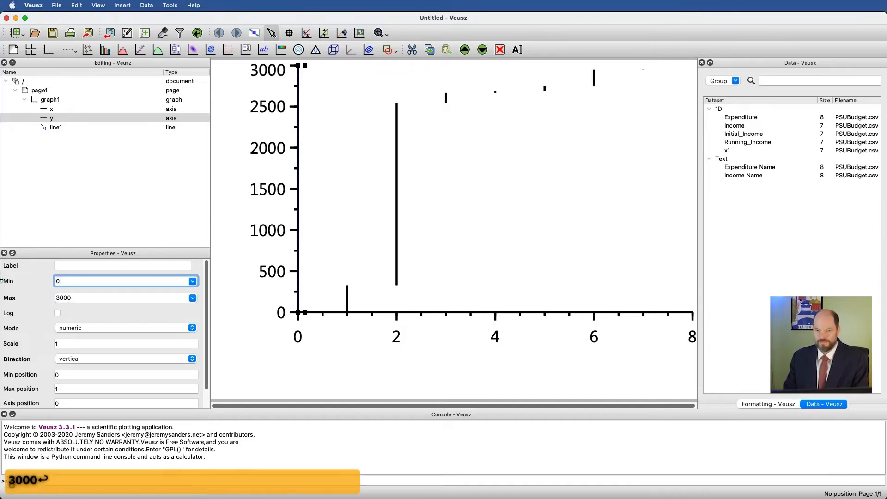
type("0")
key("Return")
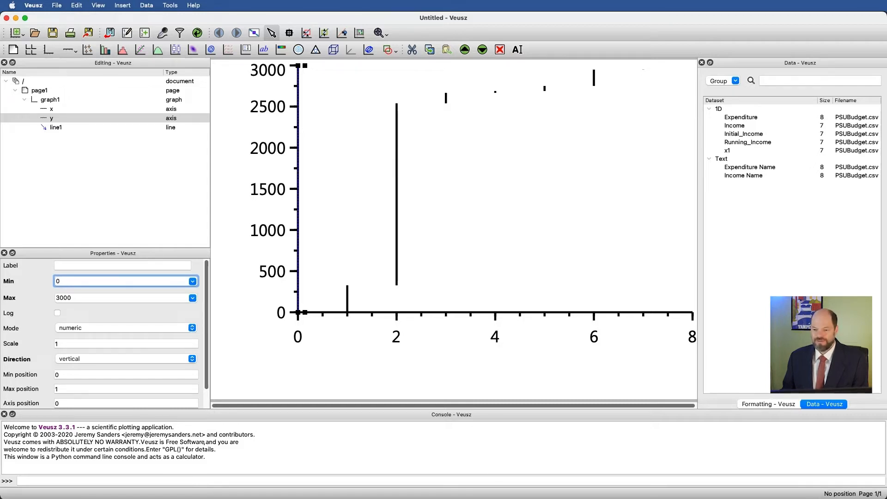
Switch to Excel and sort the Income Name and Income columns by Income values from largest to smallest.
key("super+Tab")
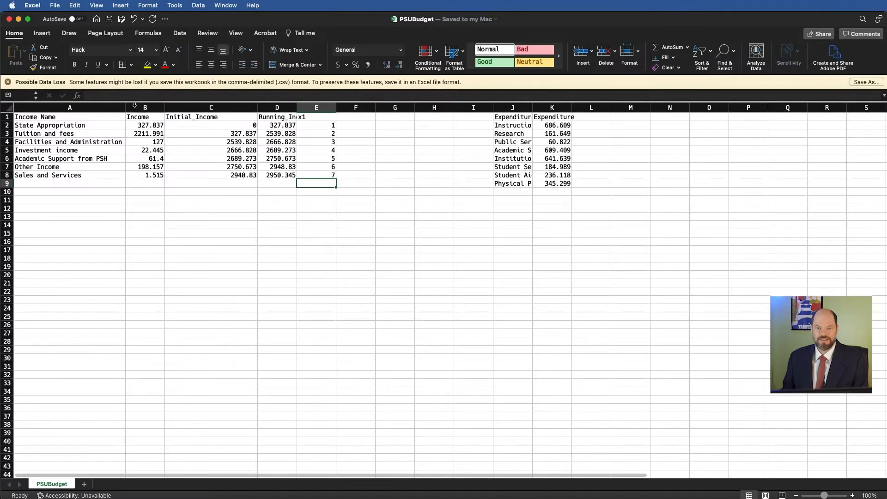
left_click(139, 190)
left_click_drag(55, 114, 141, 172)
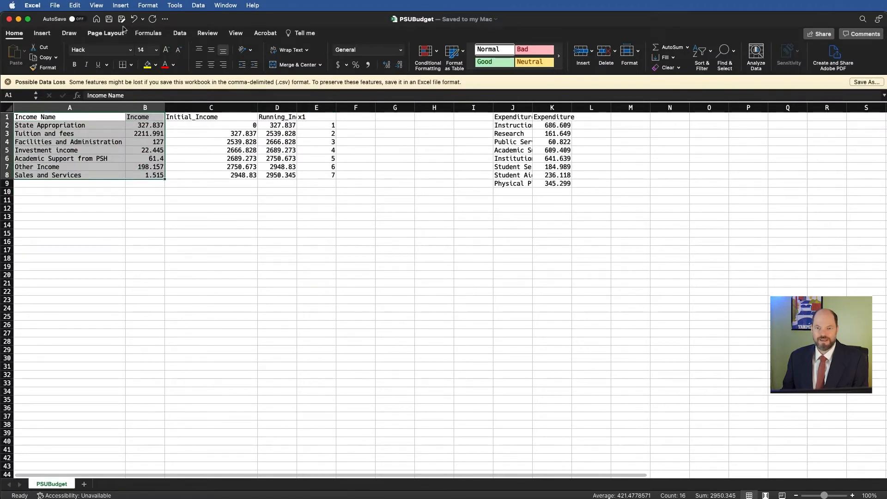
left_click(181, 34)
left_click(402, 52)
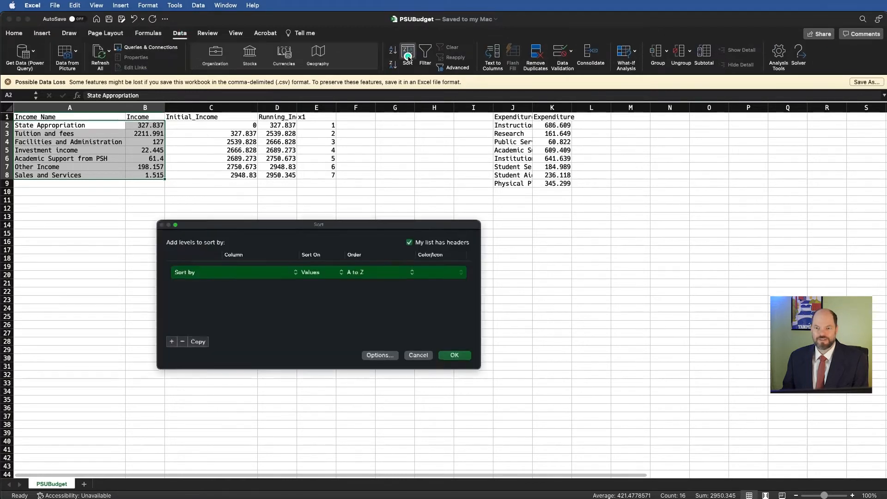
left_click(259, 273)
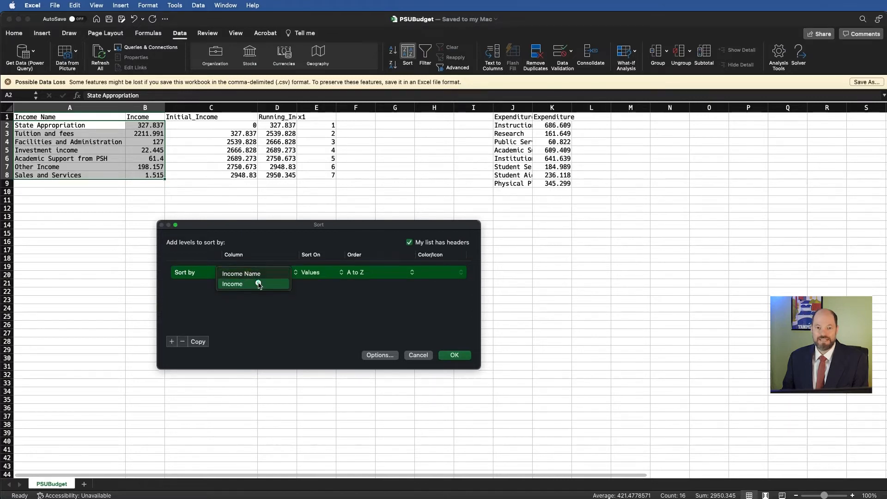
left_click(259, 284)
left_click(382, 278)
left_click(377, 280)
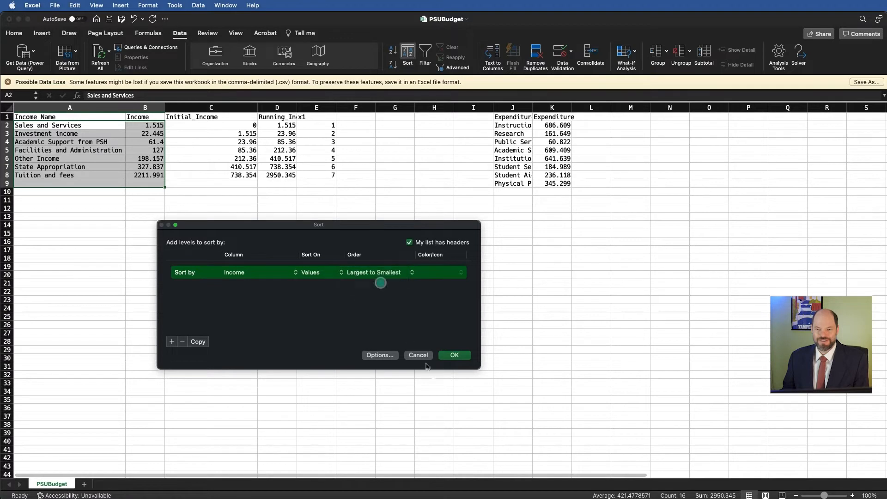
left_click(450, 359)
left_click(448, 356)
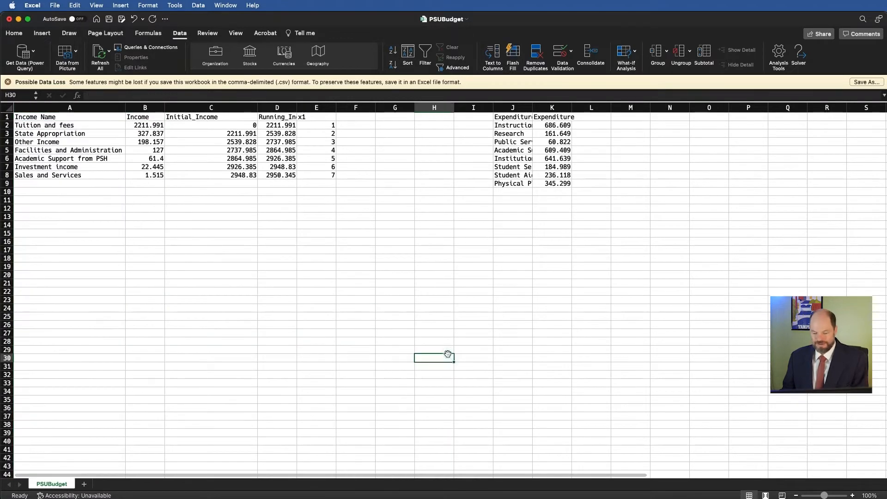
Save the sorted PSUBudget workbook and reload the linked datasets in Veusz.
key("super+s")
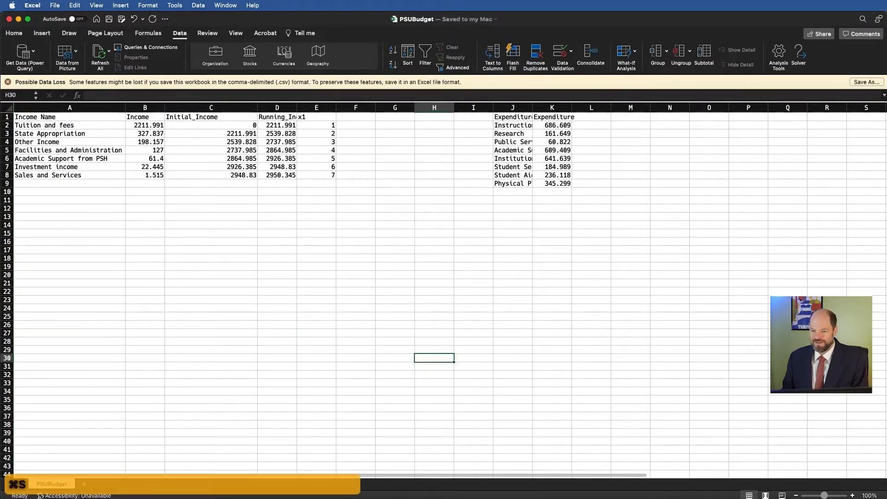
key("super+Tab")
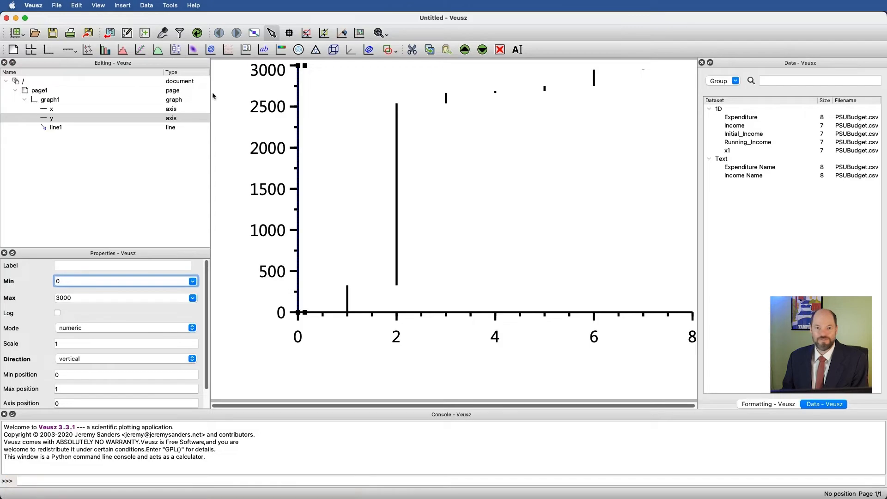
left_click(199, 32)
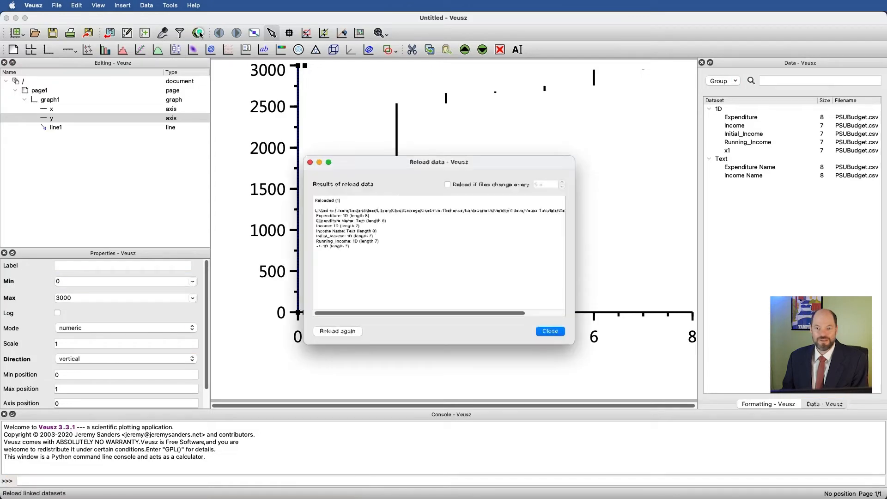
left_click(548, 331)
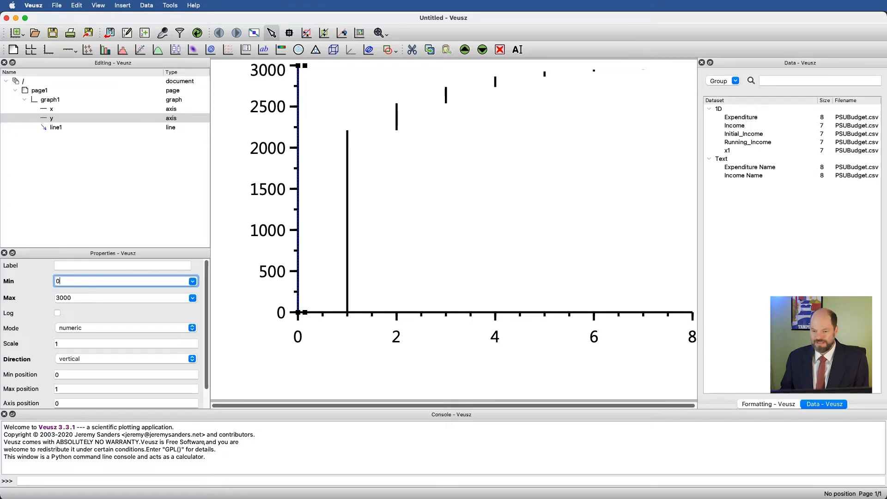
Switch to Excel and widen the Running_Income column to fit its header.
key("super+Tab")
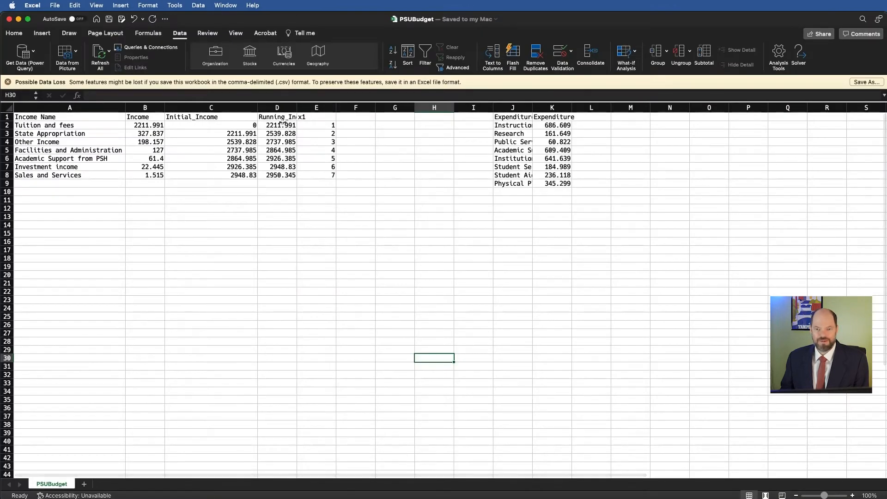
left_click(291, 117)
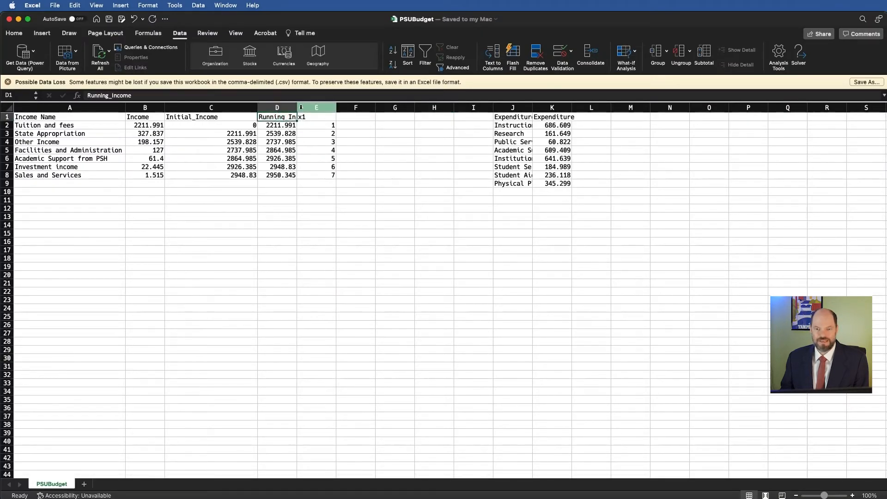
double_click(297, 107)
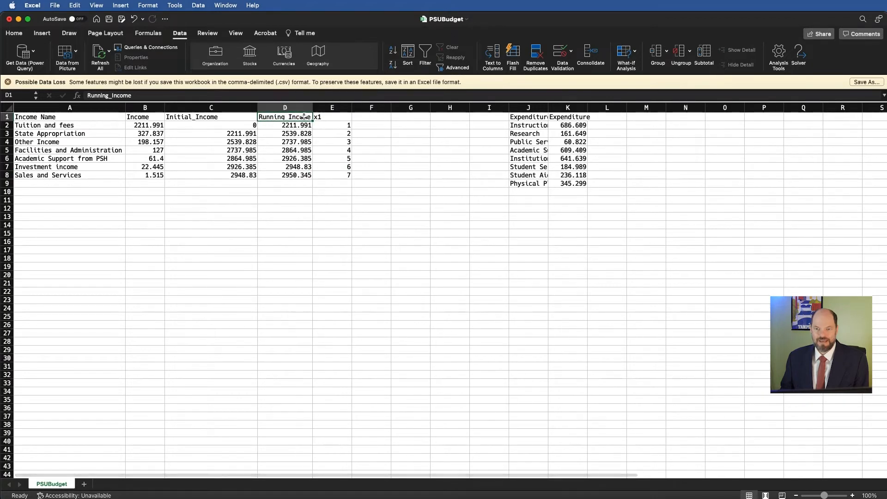
left_click(350, 125)
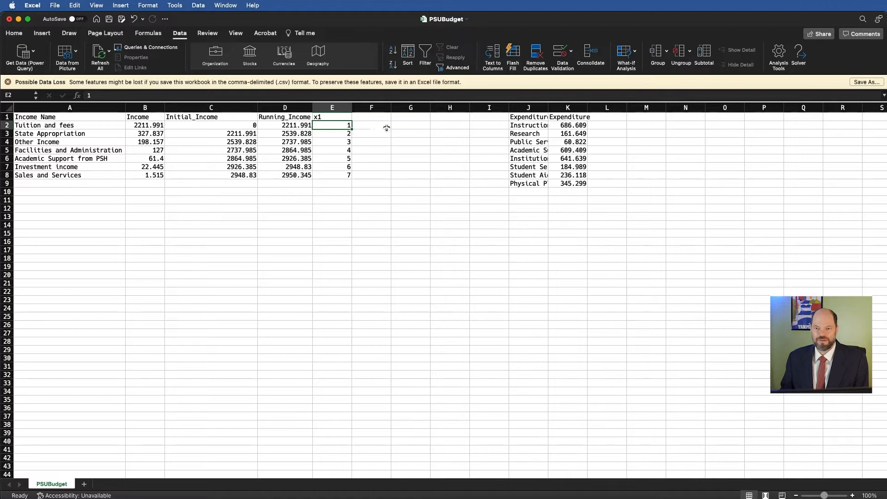
Add a column headed x2 beside x1 and fill it down to row 8 with x1 plus 1, starting with =E2+1.
left_click(375, 118)
type("x2")
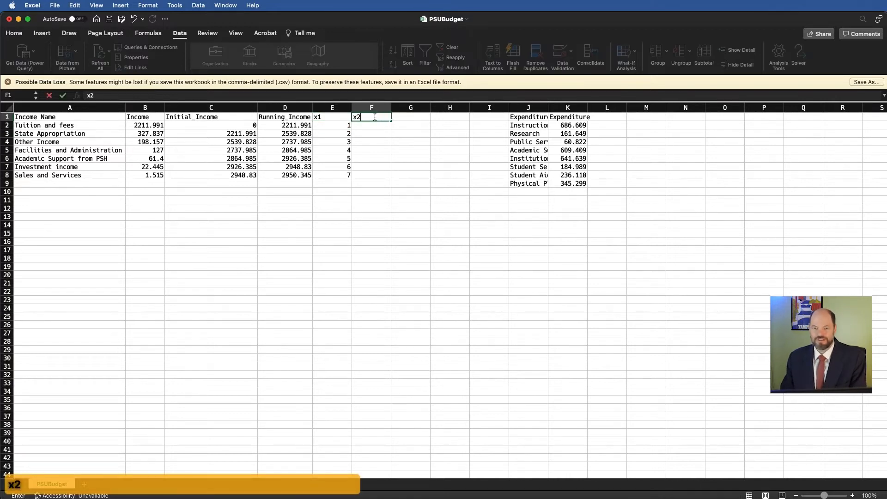
key("Return")
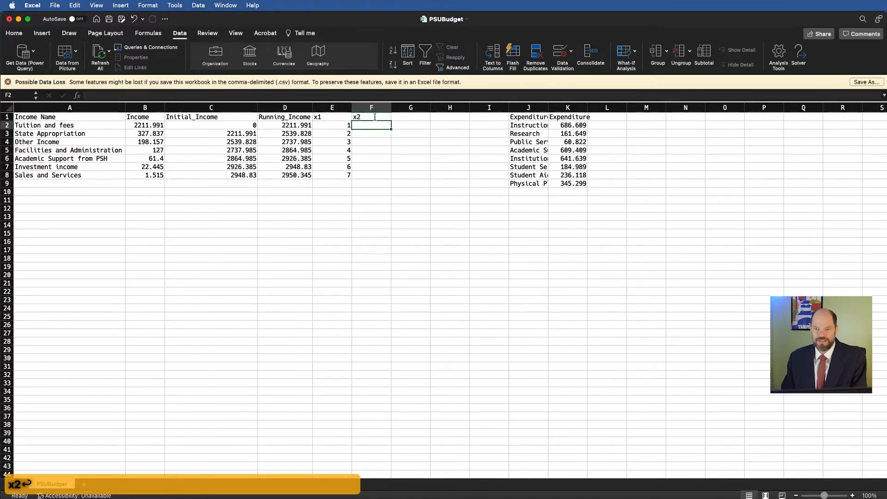
type("=")
key("Left")
type("+1")
key("Return")
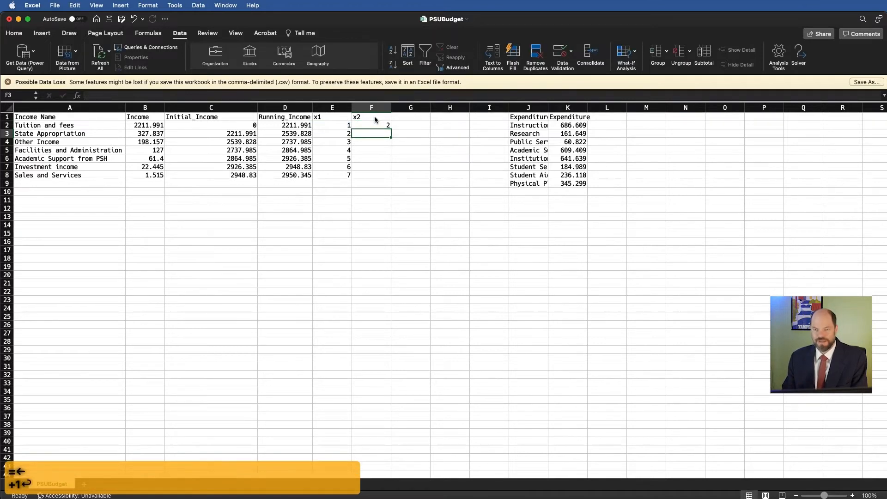
left_click(382, 125)
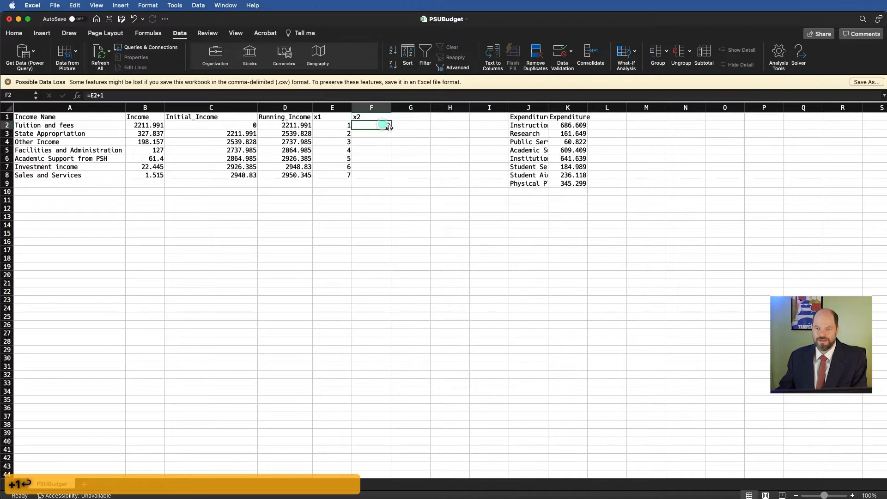
double_click(391, 129)
Save the PSUBudget workbook with the x2 column and reload the linked datasets in Veusz.
key("super+s")
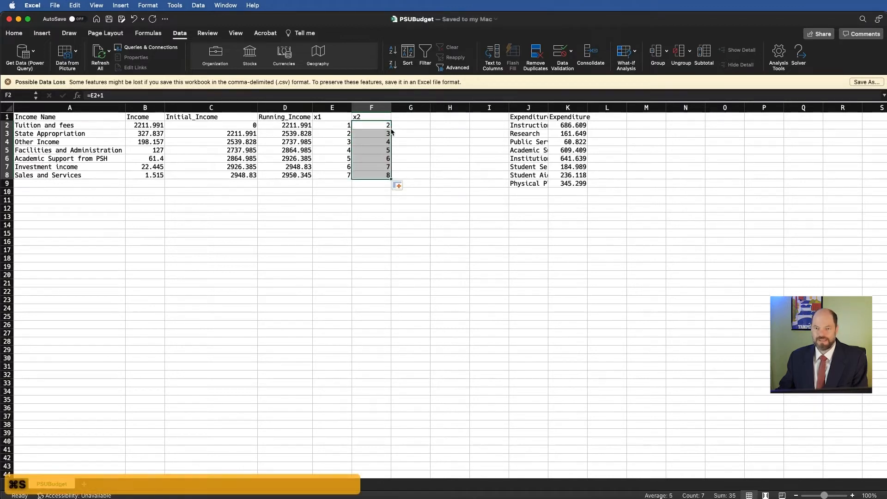
left_click(455, 265)
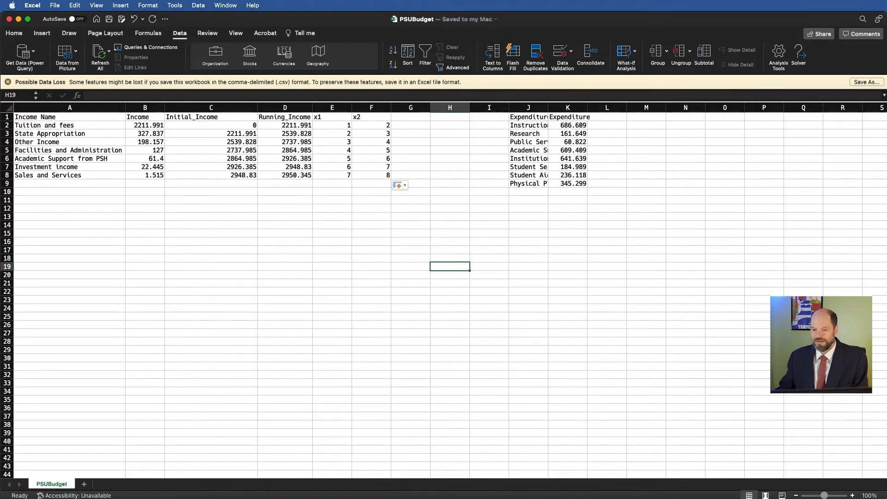
key("super+Tab")
left_click(198, 32)
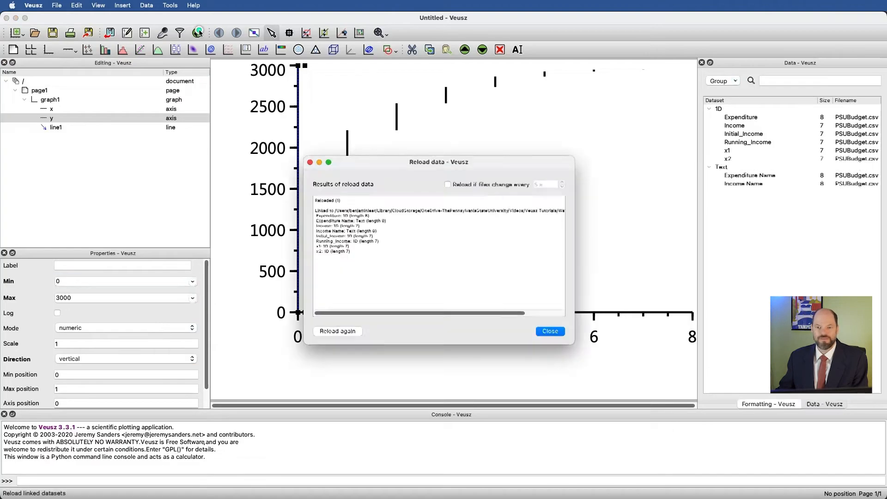
left_click(551, 331)
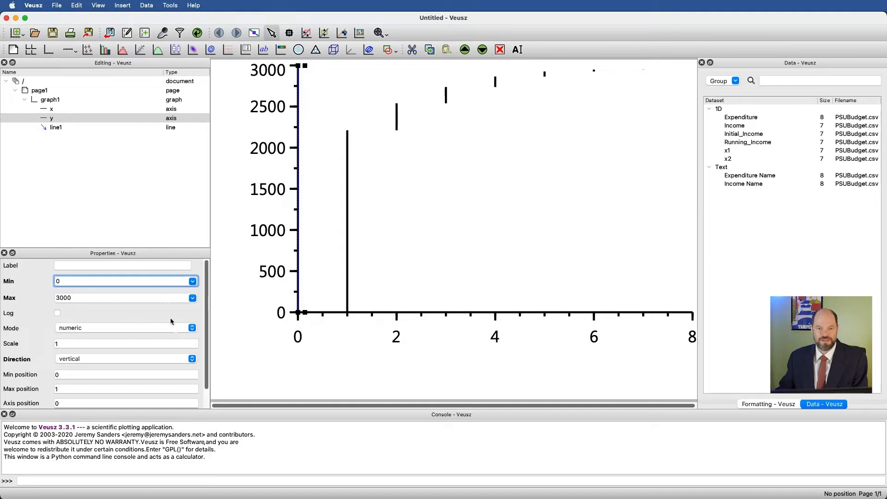
Duplicate line1 within graph1.
left_click(66, 128)
key("super+c")
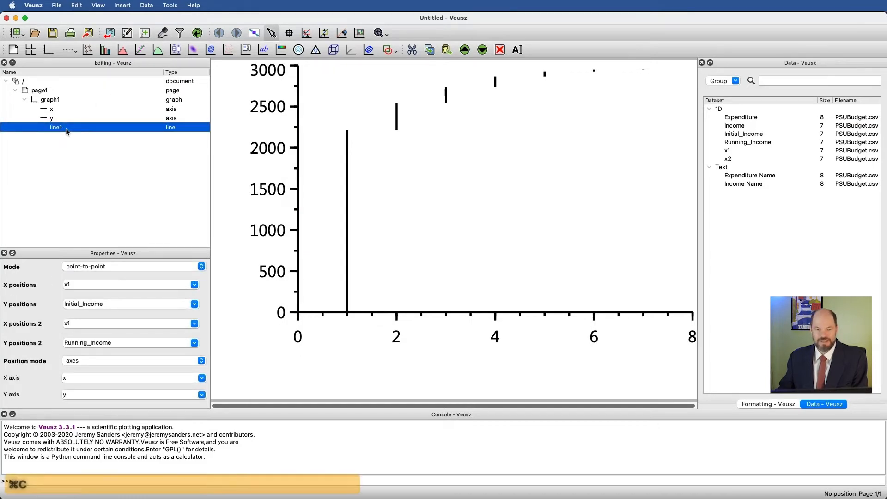
key("super+v")
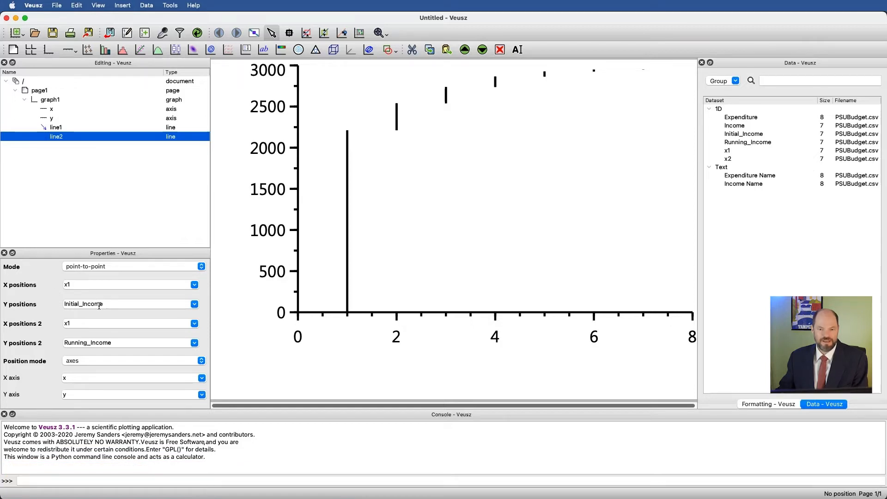
Set line2's Y positions to Running_Income and its X positions 2 to x2.
left_click(195, 304)
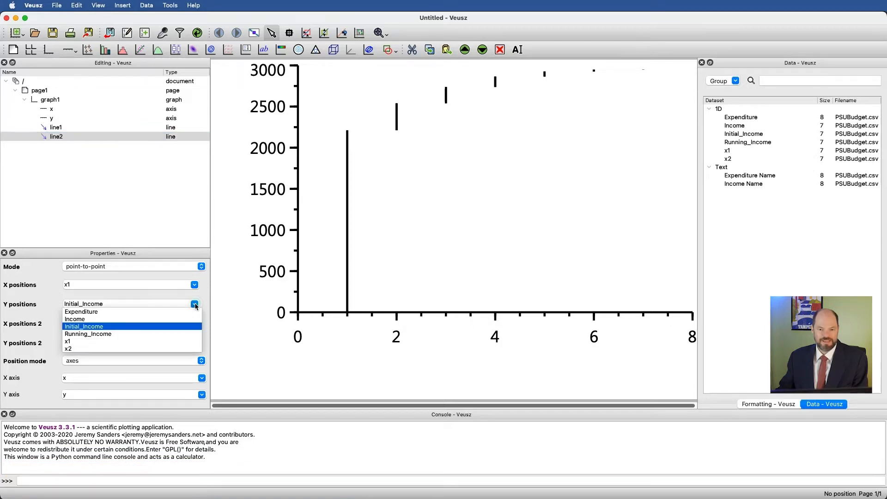
left_click(175, 334)
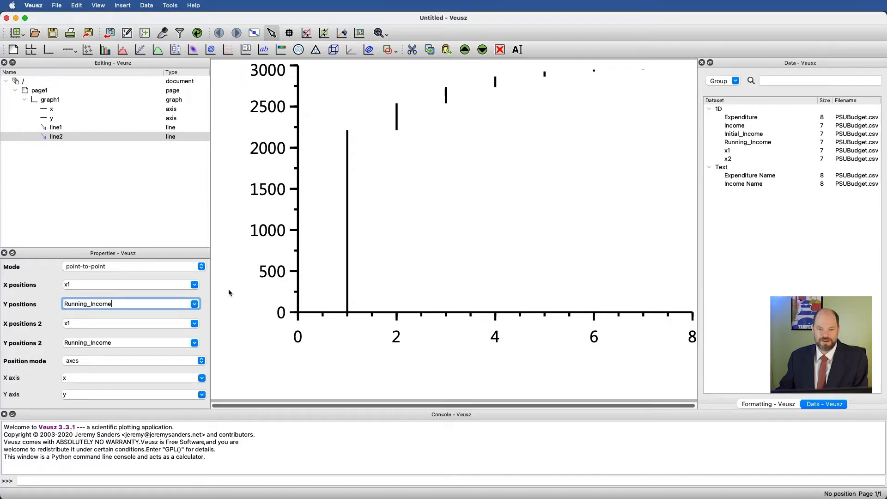
left_click(194, 324)
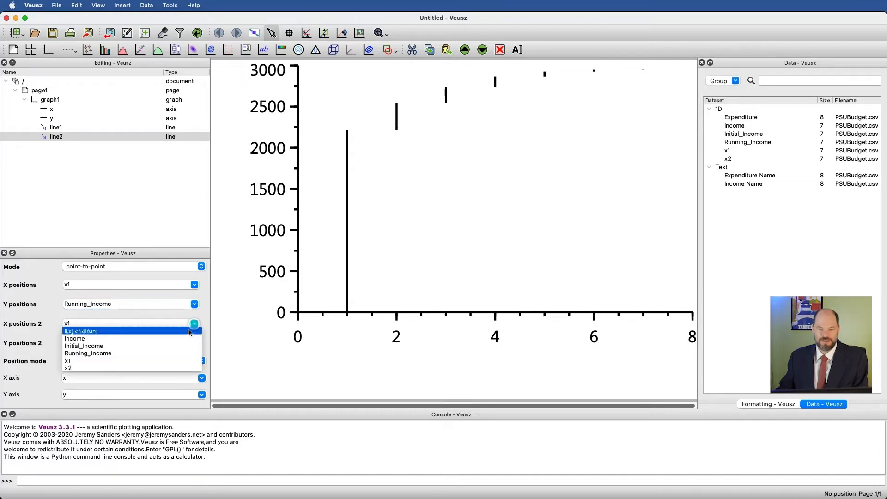
left_click(176, 368)
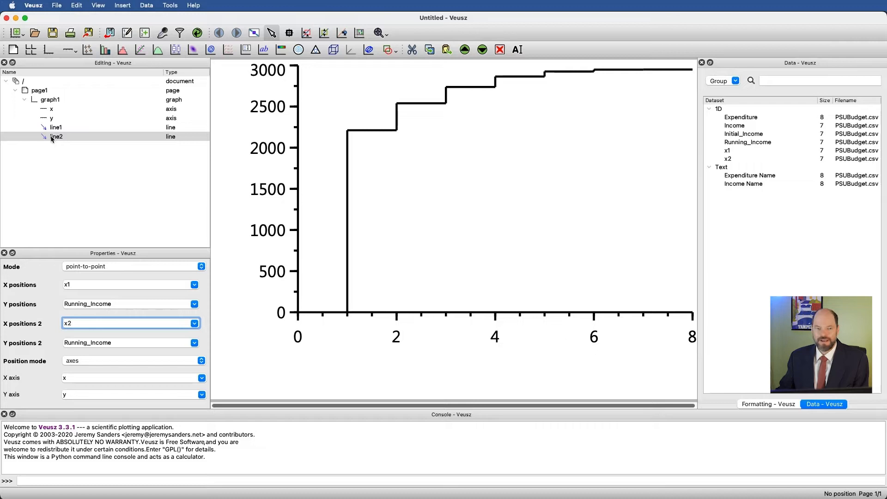
Change line2's line style to dotted and try the dot1 style in its place.
left_click(747, 405)
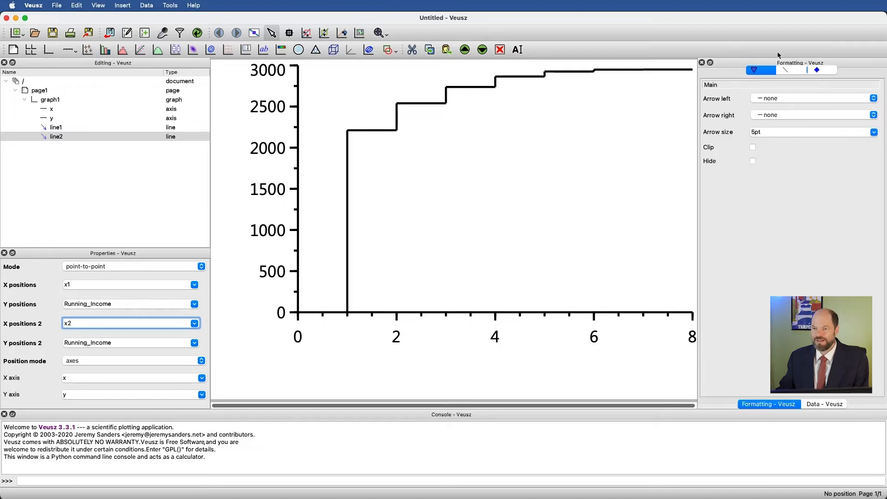
left_click(792, 70)
left_click(801, 137)
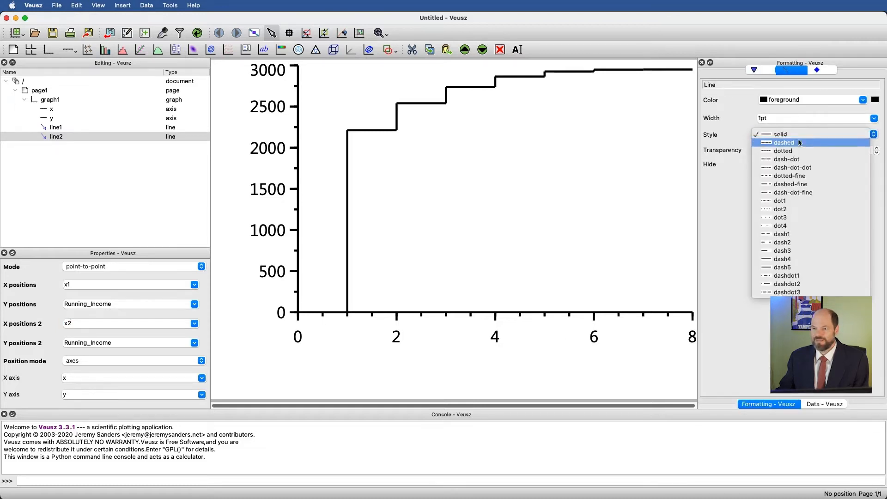
left_click(800, 150)
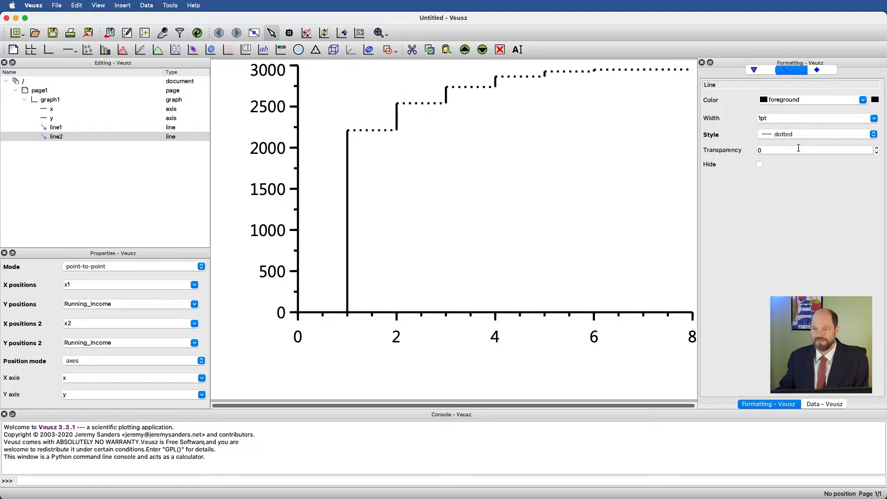
left_click(800, 137)
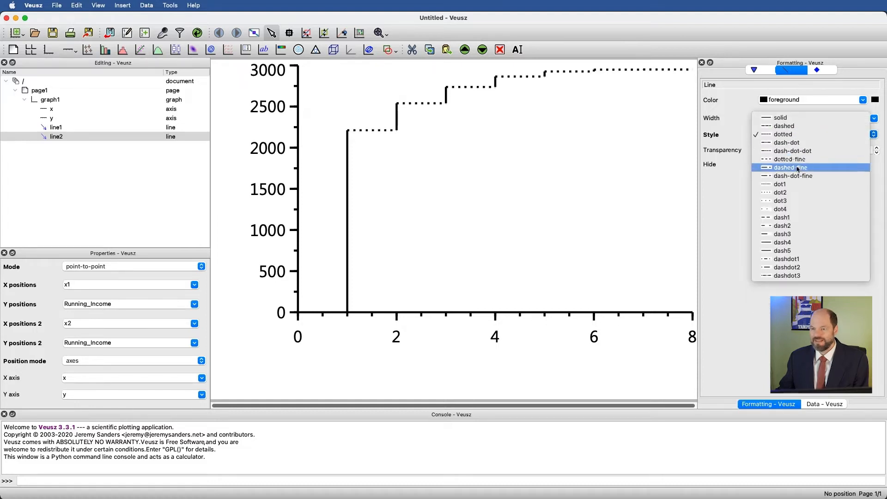
left_click(797, 184)
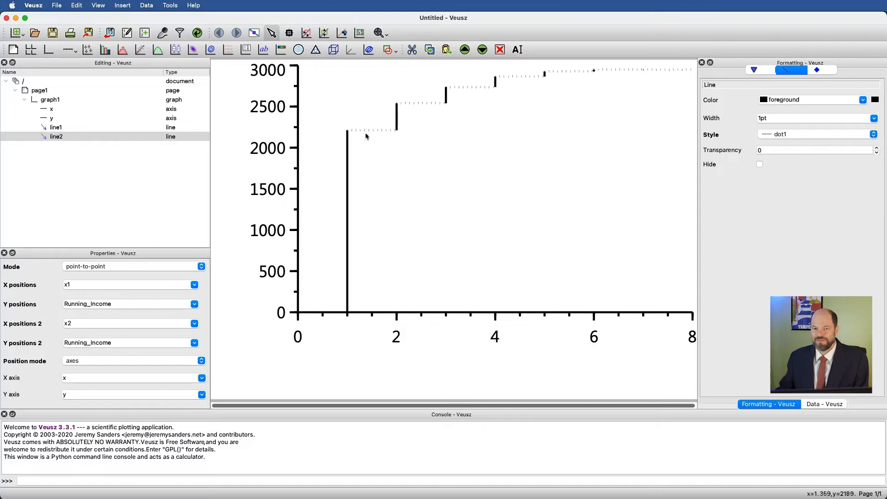
Set line2's line width to .5pt and its style to dotted.
double_click(771, 118)
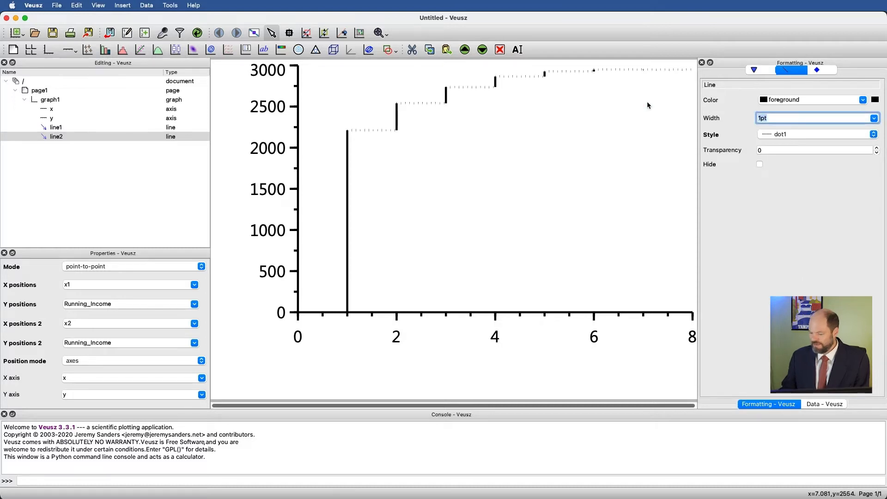
type(".5")
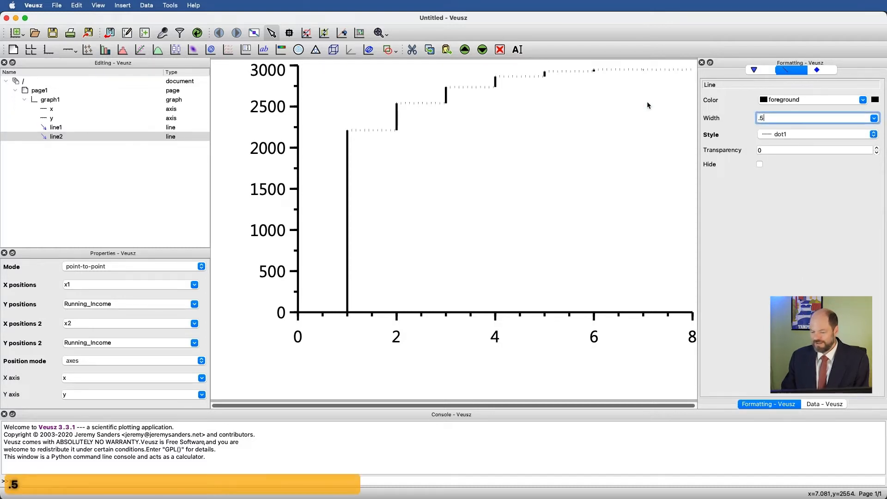
type("pt")
key("Return")
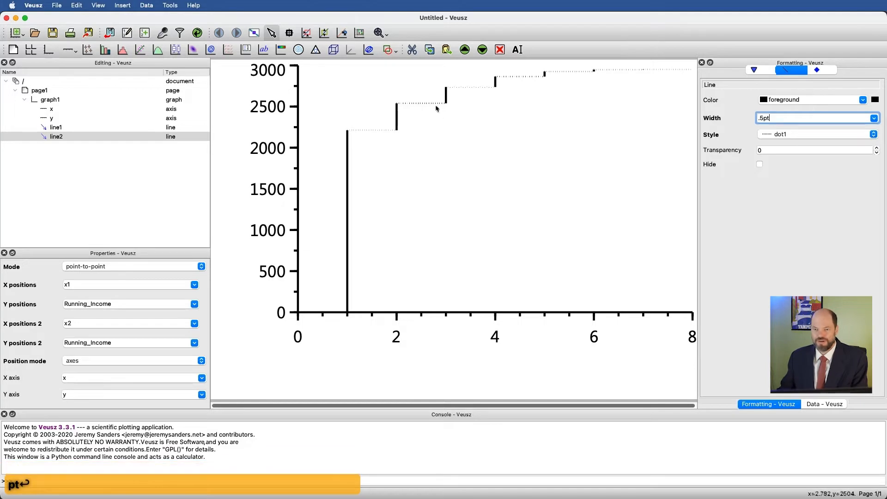
left_click(803, 134)
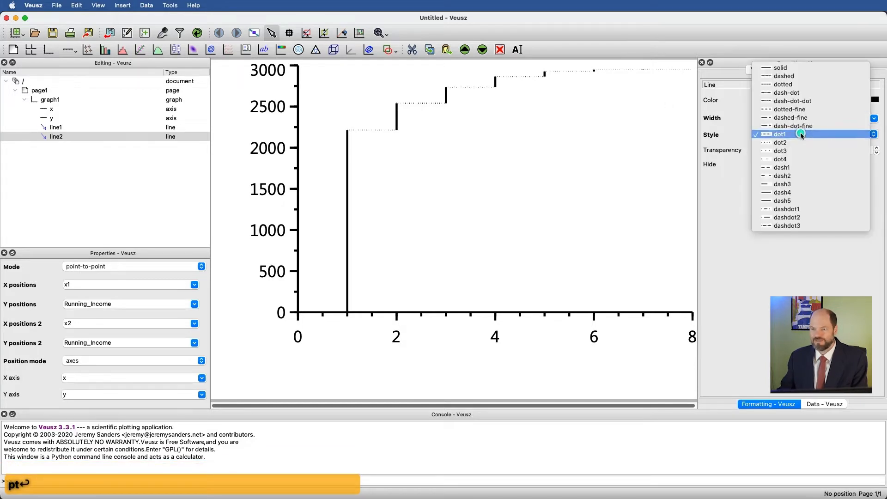
left_click(786, 85)
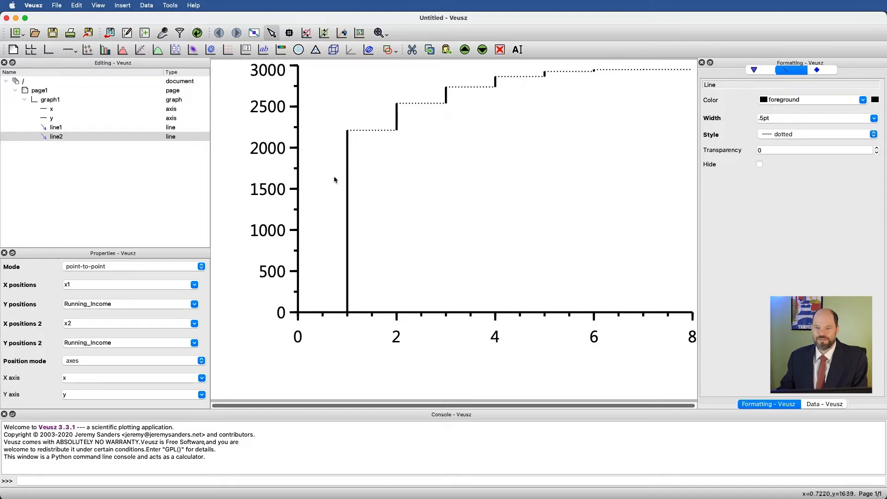
Set the line width of line1 to 10pt to turn the vertical lines into bars.
left_click(54, 130)
double_click(774, 119)
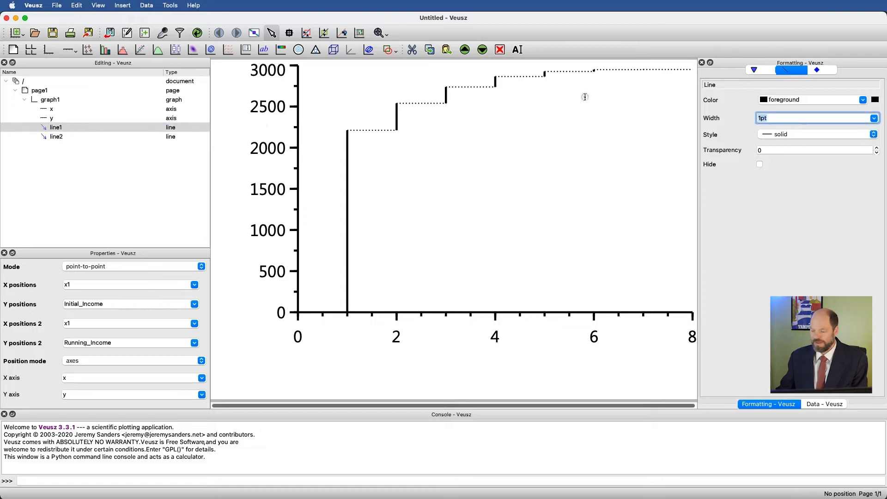
type("10")
key("Return")
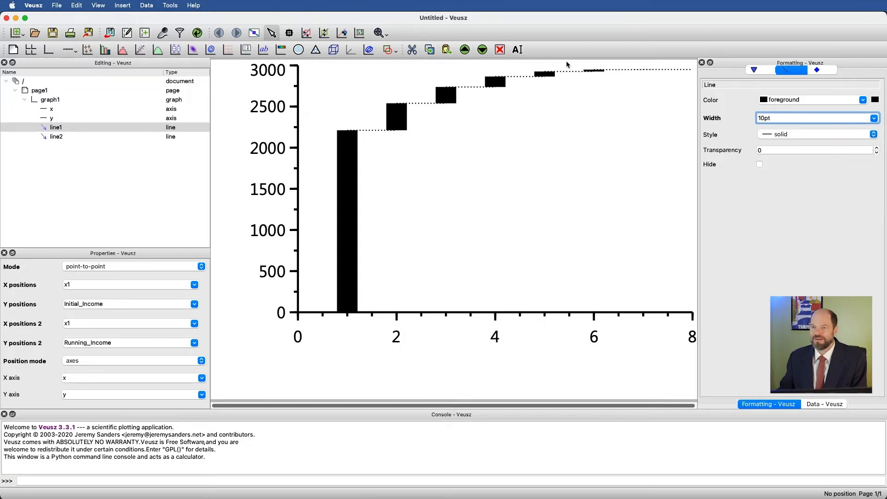
Set the line color of line1 to green.
left_click(762, 70)
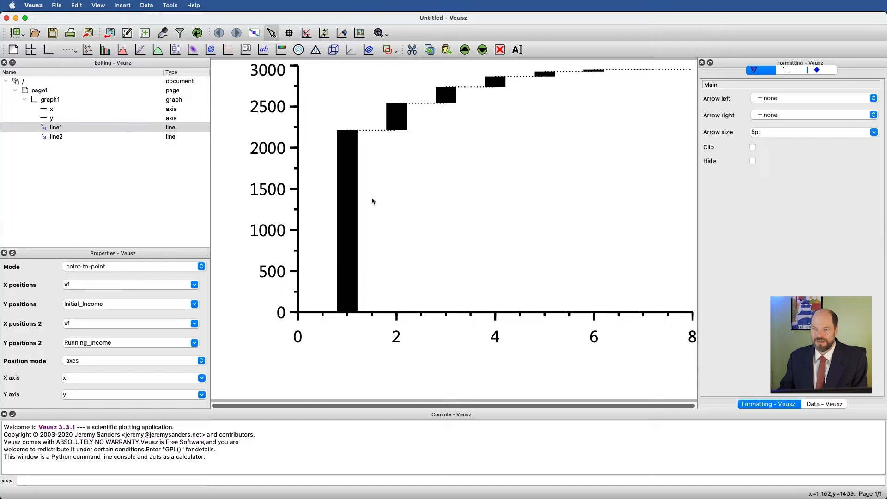
left_click(790, 72)
double_click(818, 99)
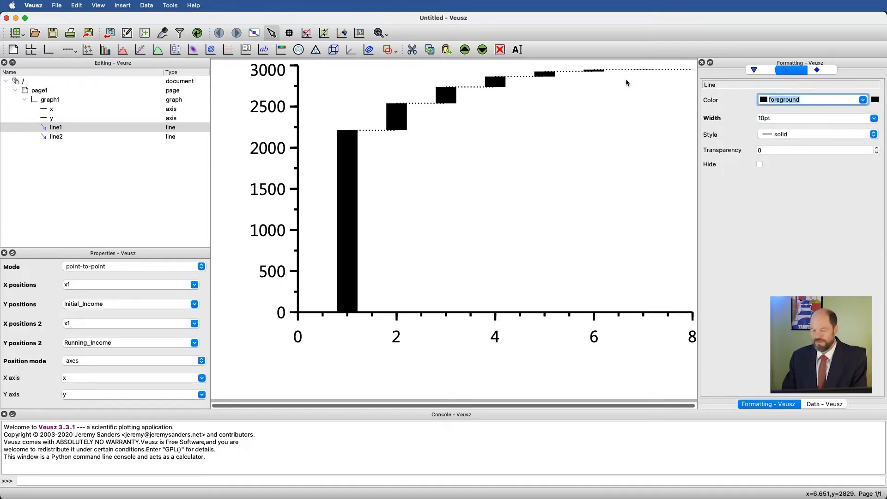
type("green")
key("Return")
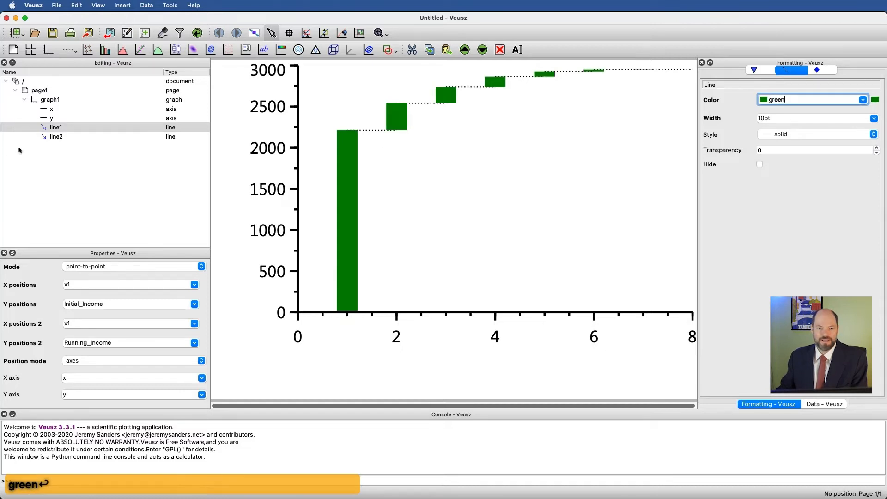
Set the line color of the dotted connecting lines in line2 to green.
left_click(56, 137)
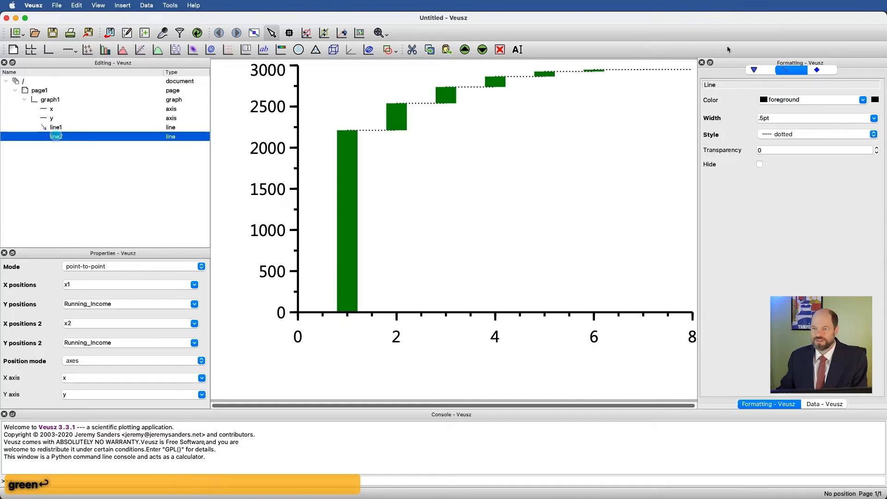
double_click(809, 99)
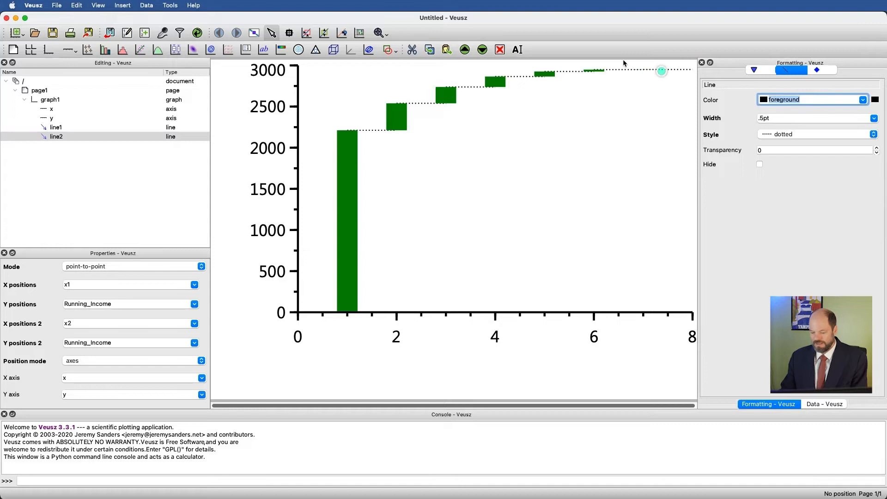
type("green")
key("Return")
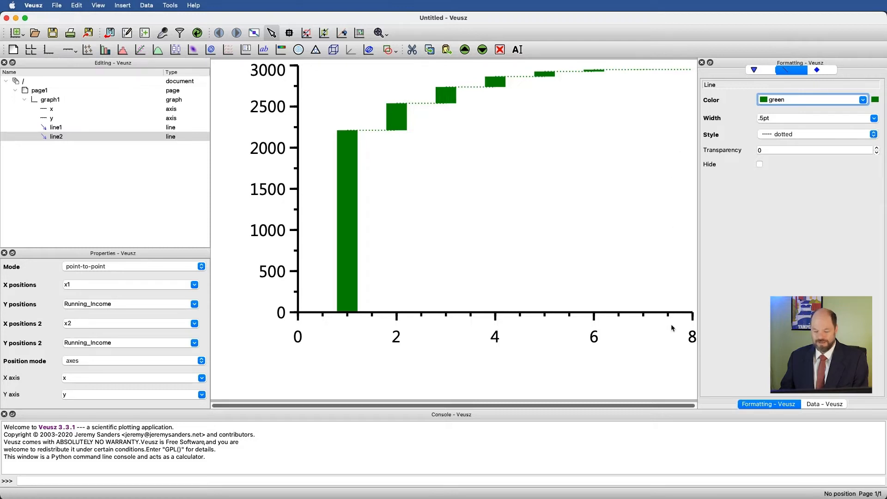
Switch to Excel and move the Expenditure Name and Expenditure columns with their data so they start at cell H1.
key("super+s")
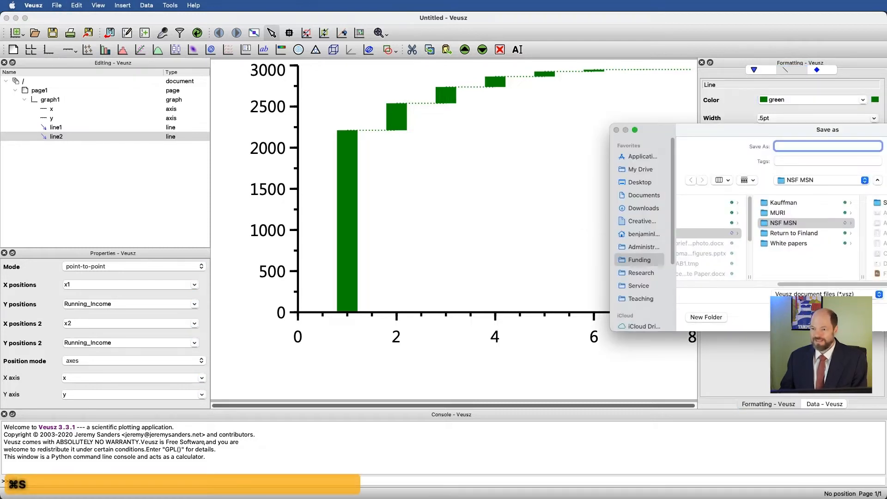
key("Escape")
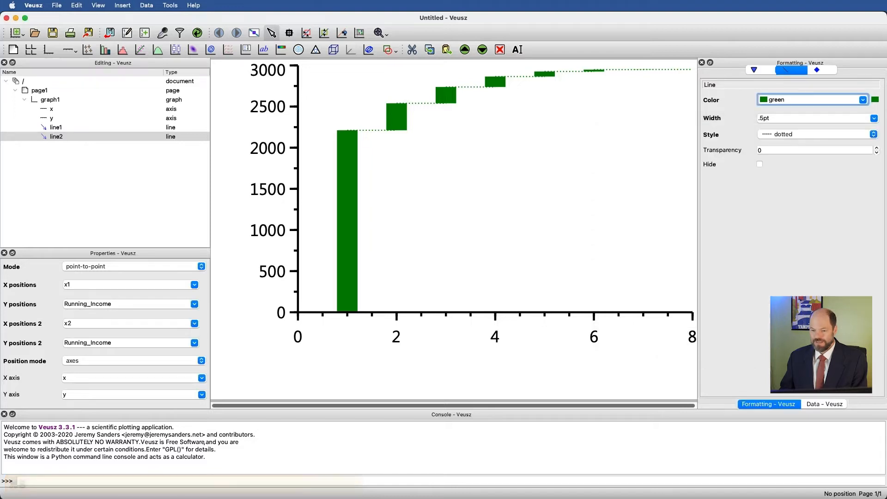
key("super+Tab")
left_click(568, 291)
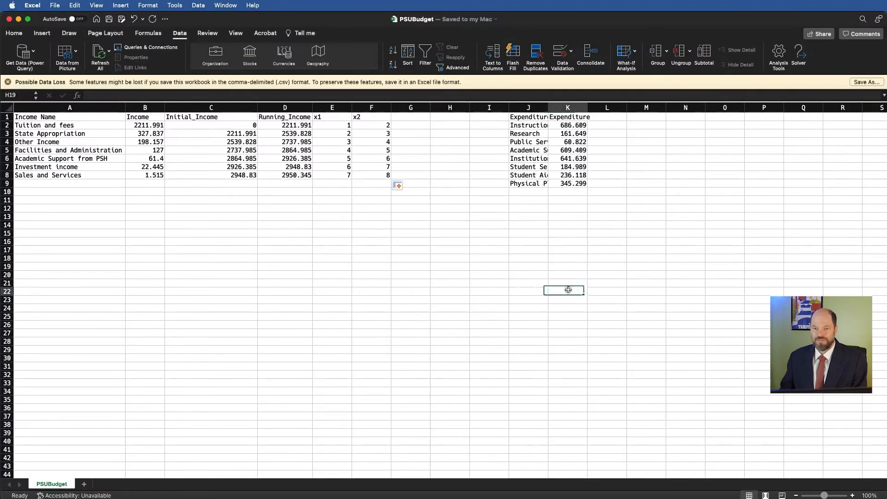
mouse_move(528, 117)
left_mouse_down()
mouse_move(578, 192)
mouse_move(577, 180)
left_mouse_up()
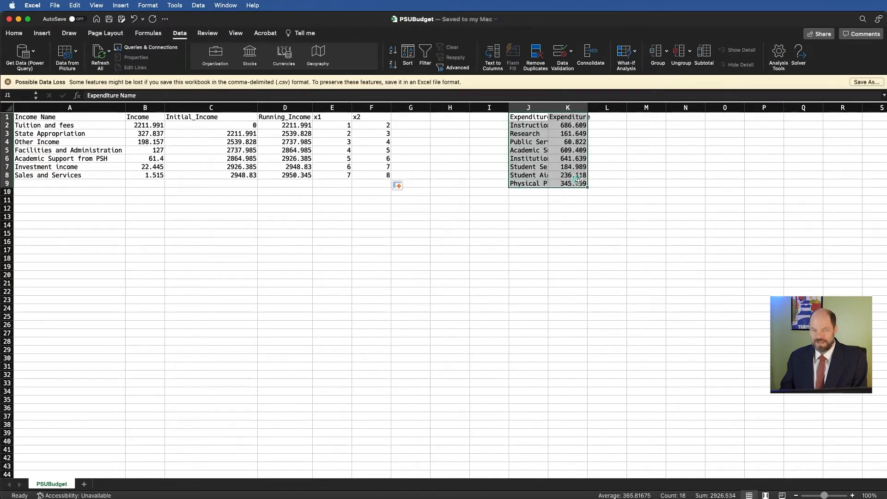
key("super+x")
left_click(456, 117)
key("super+v")
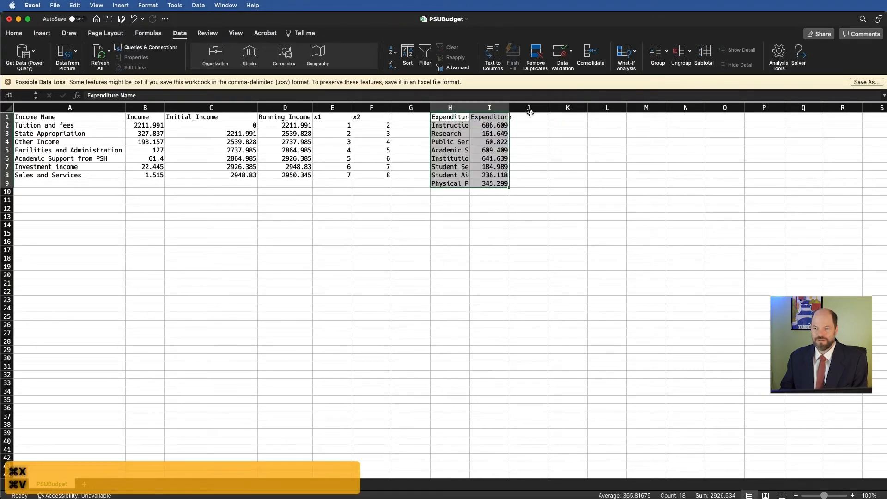
Widen the Expenditure Name and Expenditure columns to fit their contents.
left_click(531, 116)
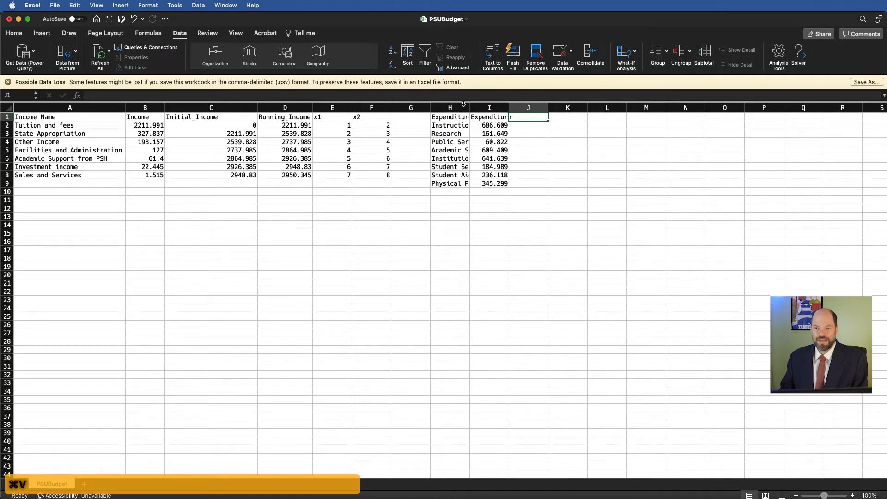
double_click(469, 107)
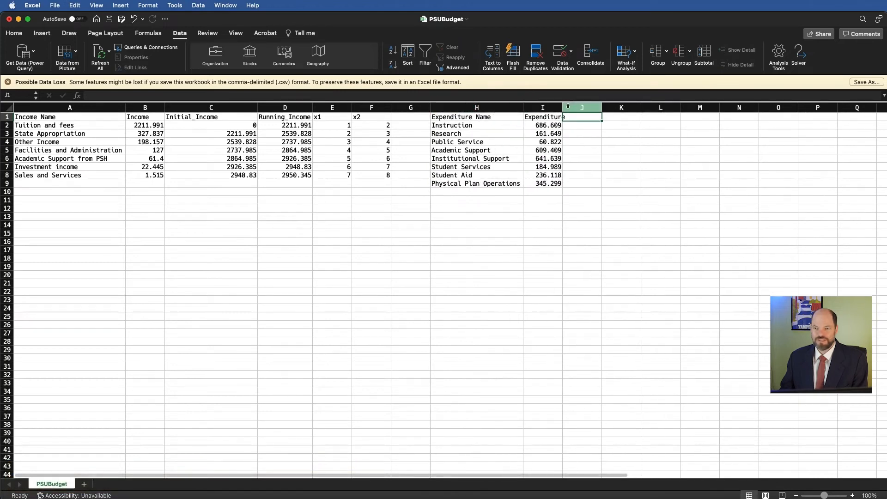
double_click(562, 107)
Sort the expenditure table H1:I9 by Expenditure from largest to smallest.
left_click_drag(465, 117, 550, 183)
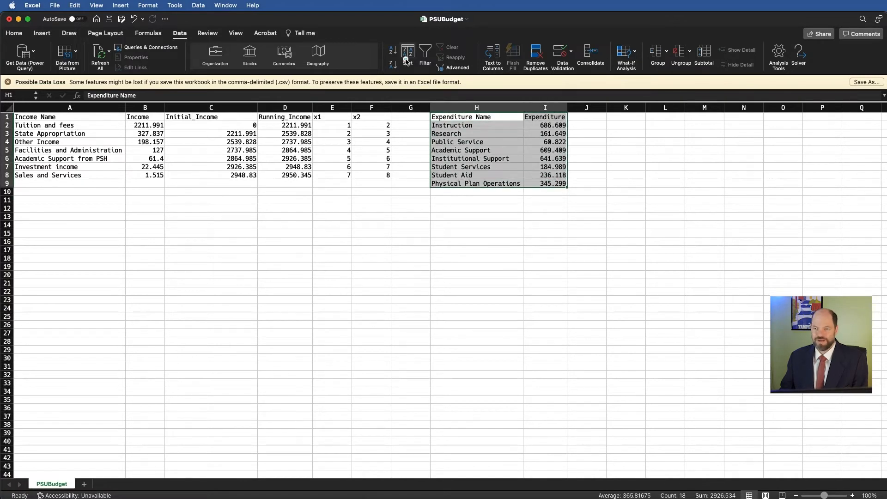
left_click(406, 60)
left_click(279, 273)
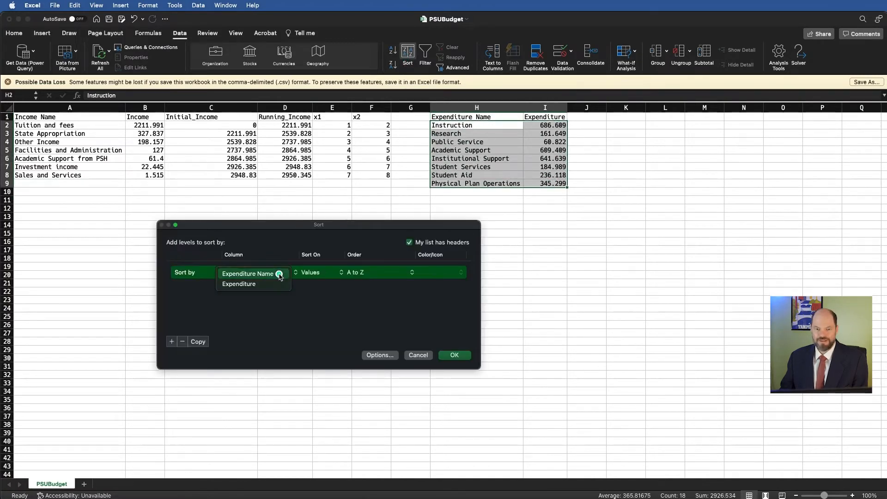
left_click(278, 283)
left_click(387, 273)
left_click(386, 284)
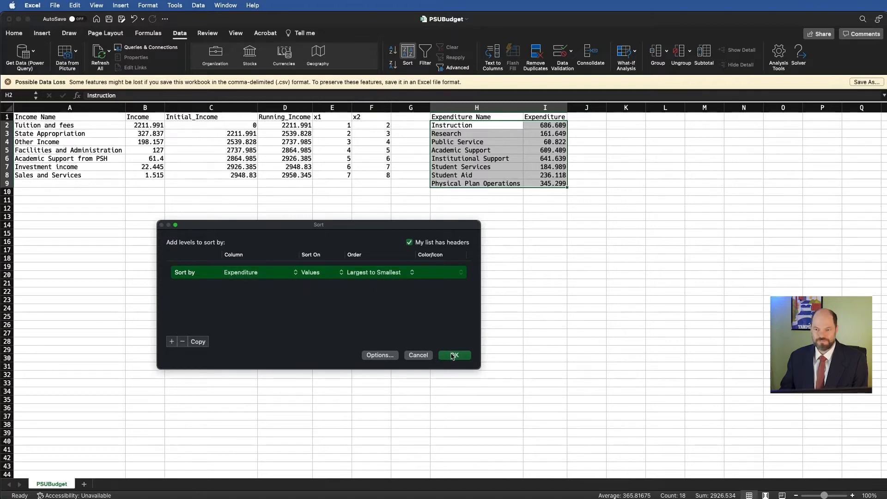
left_click(452, 356)
left_click(666, 298)
Enter the header Initial_Expenditure in cell J1 beside the Expenditure column.
left_click(591, 124)
left_click(591, 117)
type("Initial Expenditure")
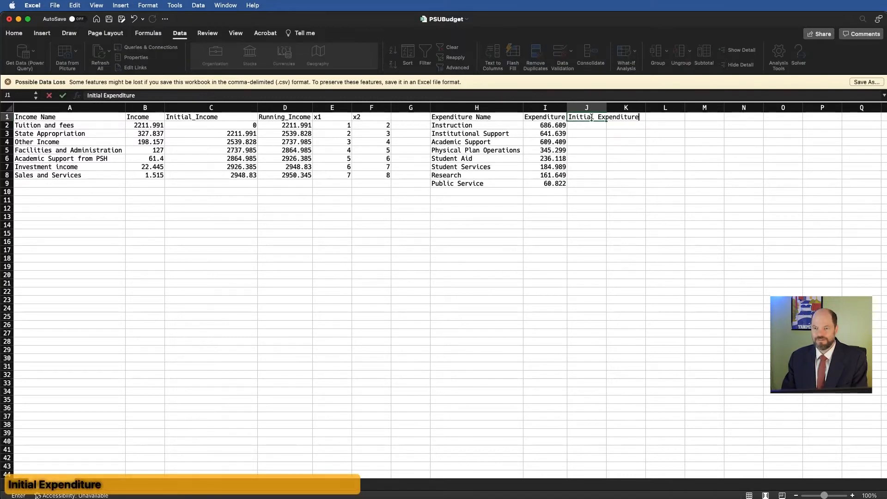
left_click(104, 95)
key("BackSpace")
type("_")
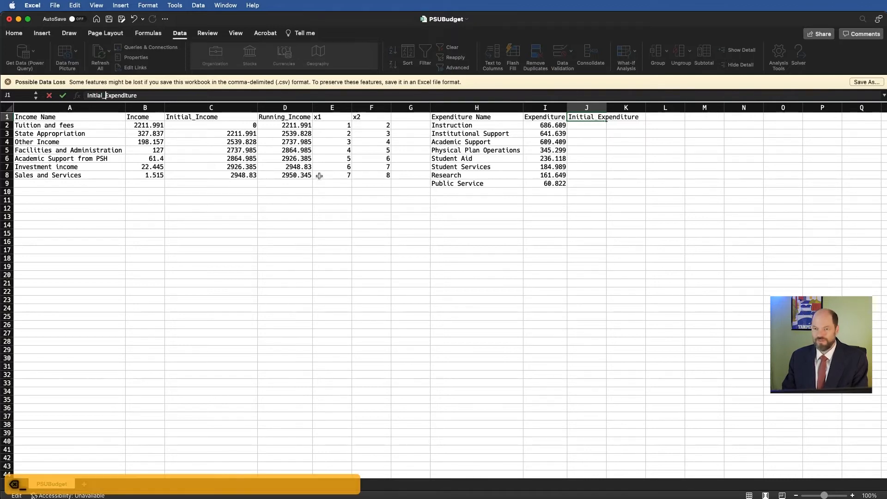
key("Tab")
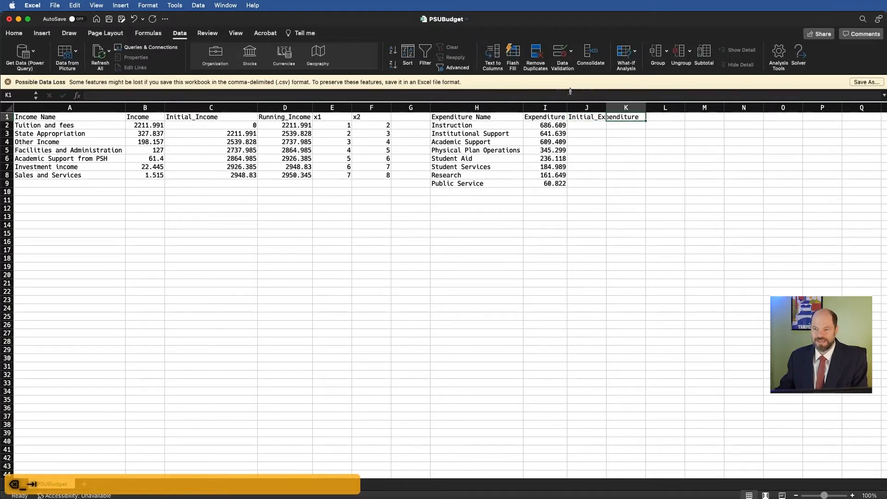
Enter the header Running_Expenditure in K1 and widen columns J and K to fit their headers.
left_click_drag(605, 107, 641, 108)
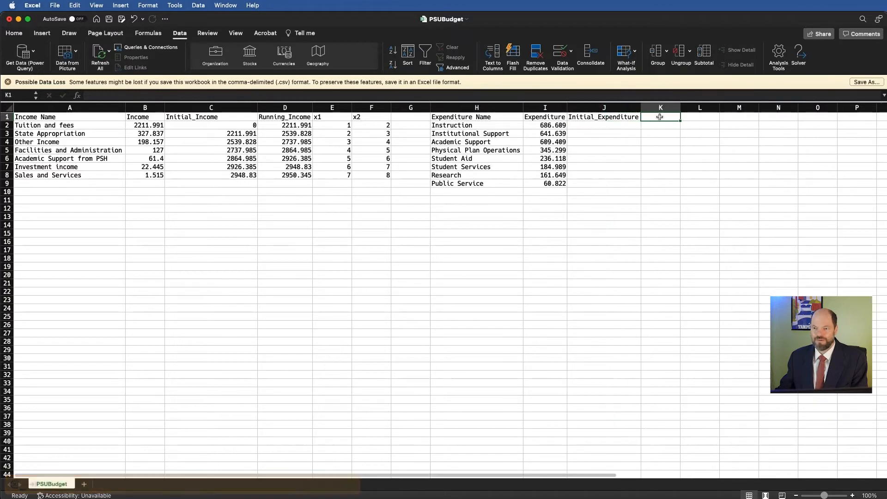
type("Runn")
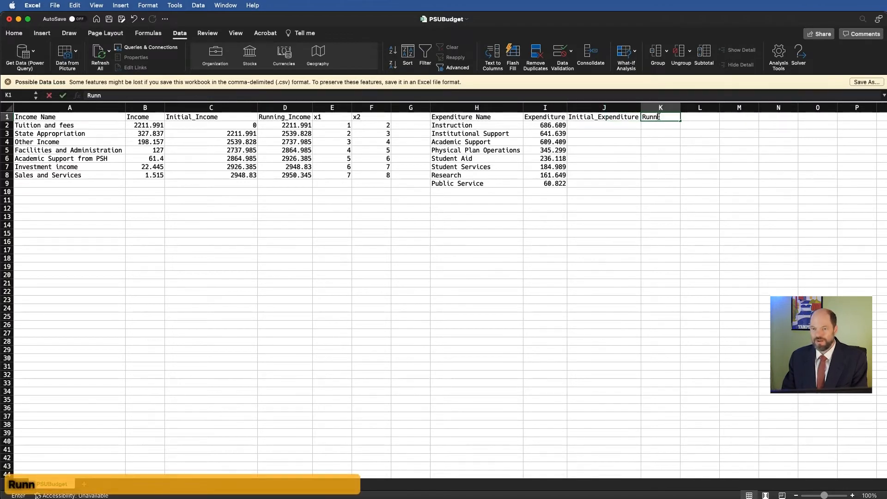
type("ing_Expenditure")
key("Return")
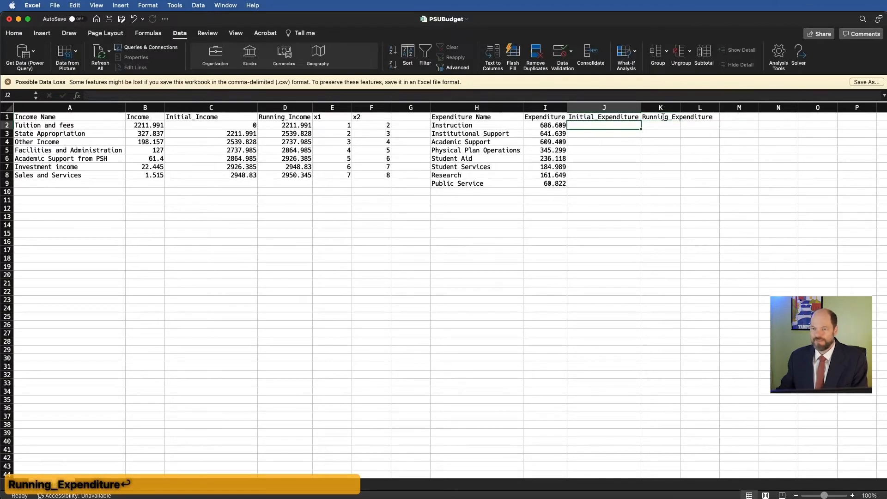
left_click_drag(681, 107, 743, 108)
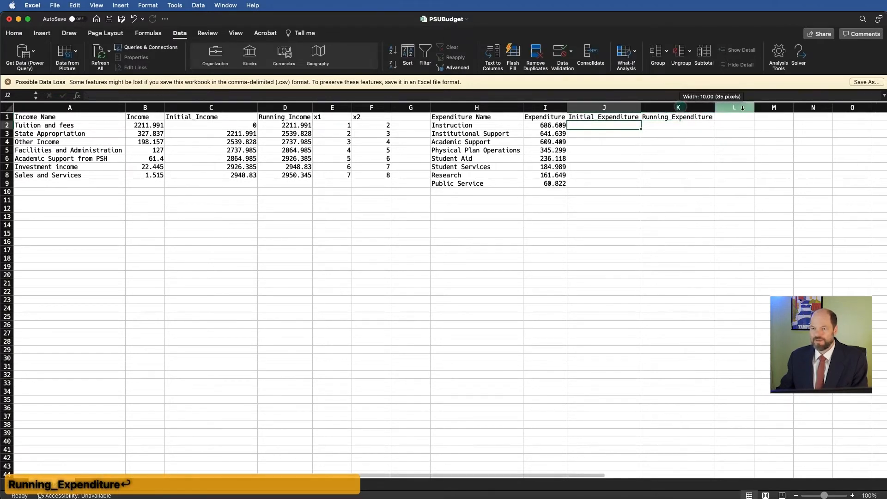
Enter the headers x3 in L1 and x4 in M1.
left_click(737, 118)
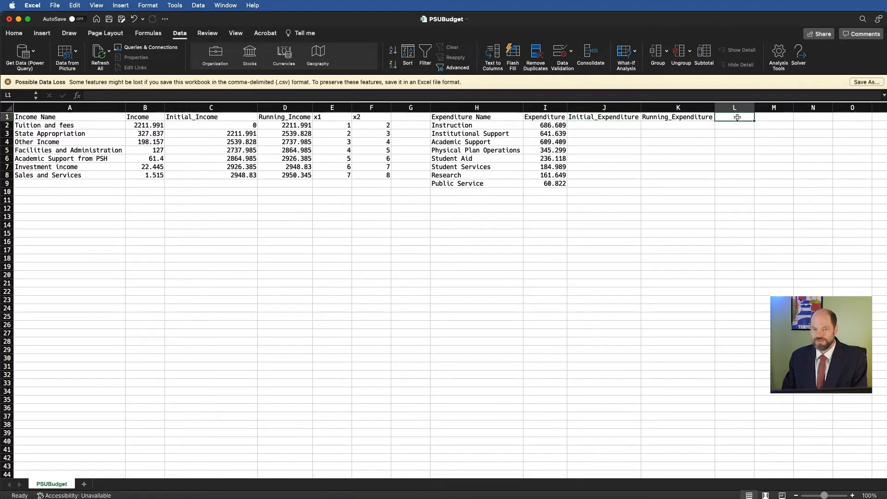
type("x3")
key("Tab")
type("x4")
key("Return")
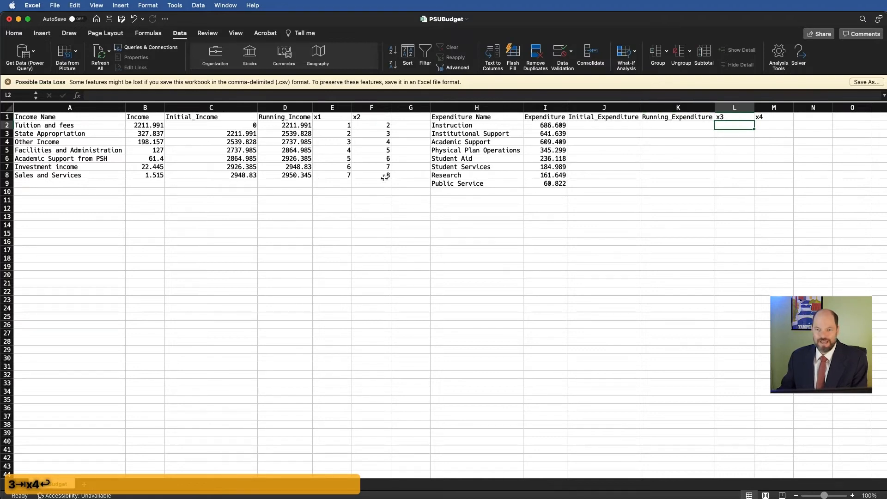
Enter the starting x3 values 8, 9 and 10 in cells L2 to L4.
type("8")
key("Return")
type("9")
key("Return")
type("10")
key("Up")
Set the first Initial_Expenditure value in J2 to reference the final Running_Income value in D8.
key("Left")
key("Left")
key("Left")
key("Up")
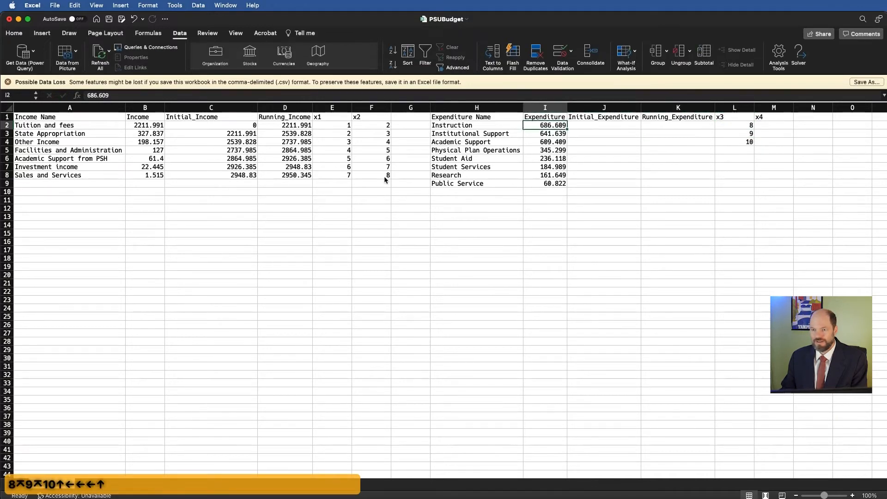
key("Right")
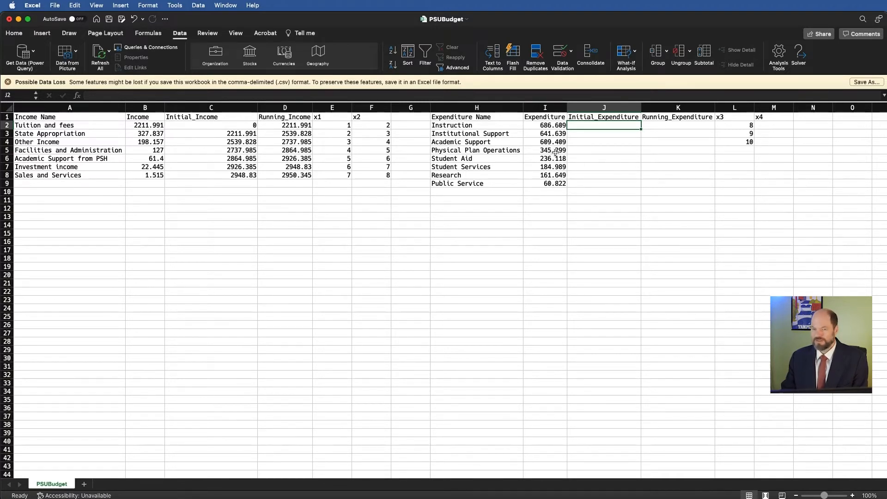
type("=")
left_click(306, 176)
key("Return")
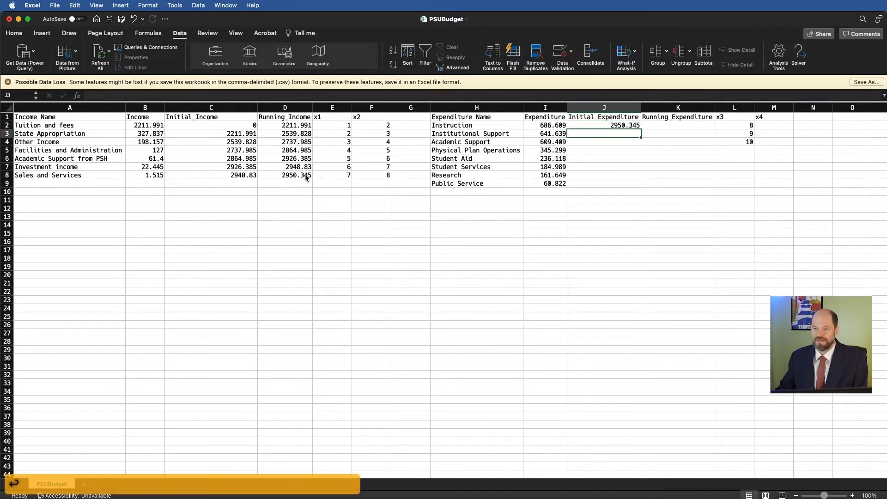
Enter the formula =J2-I2 in K2 for the first Running_Expenditure value.
left_click(686, 125)
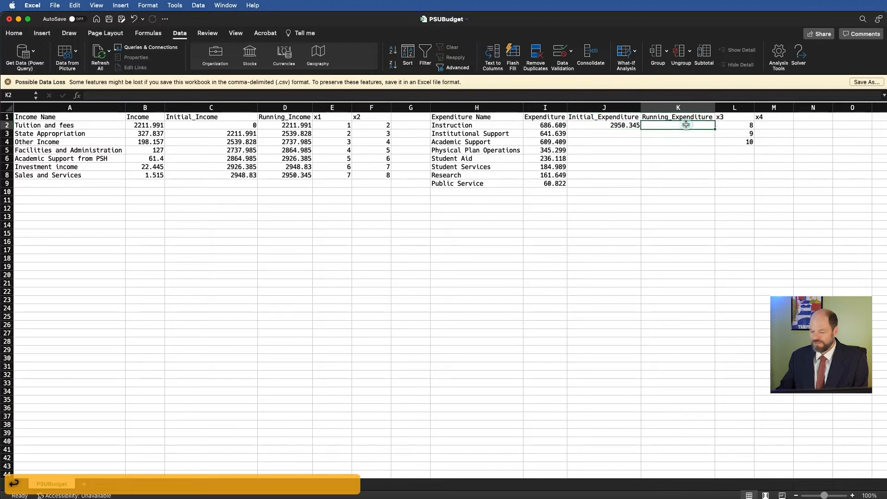
type("=")
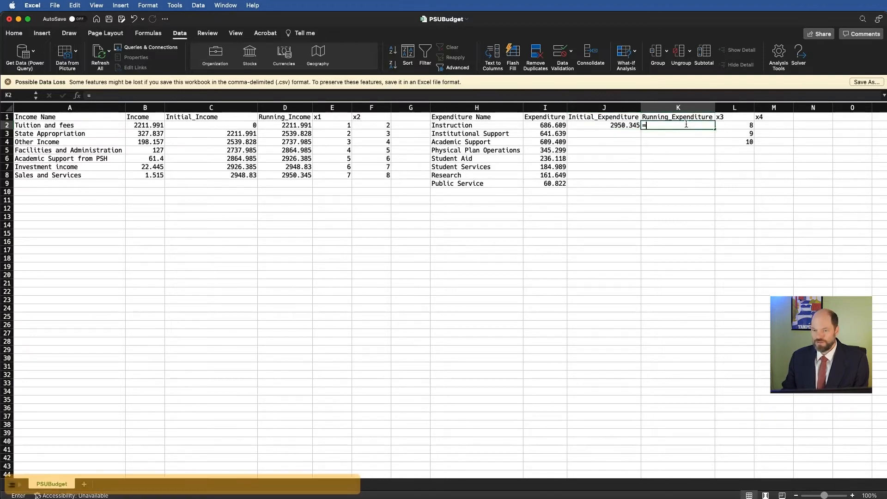
key("Left")
type("-")
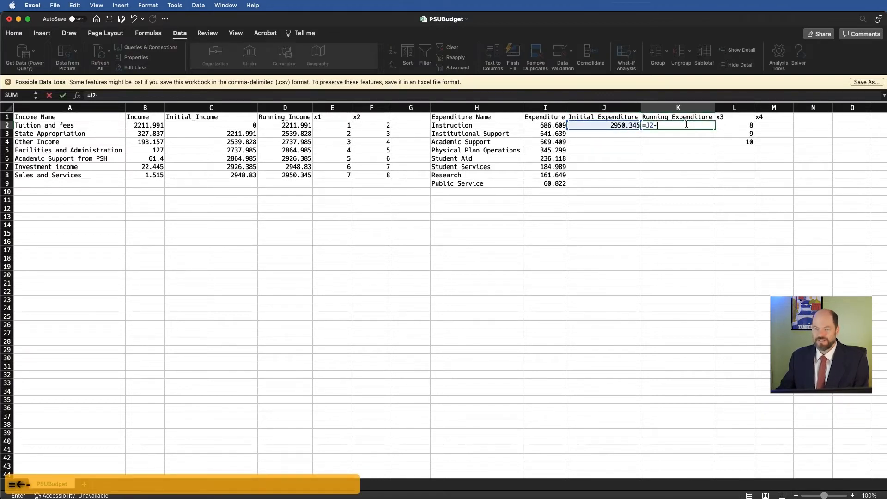
left_click(558, 126)
key("Return")
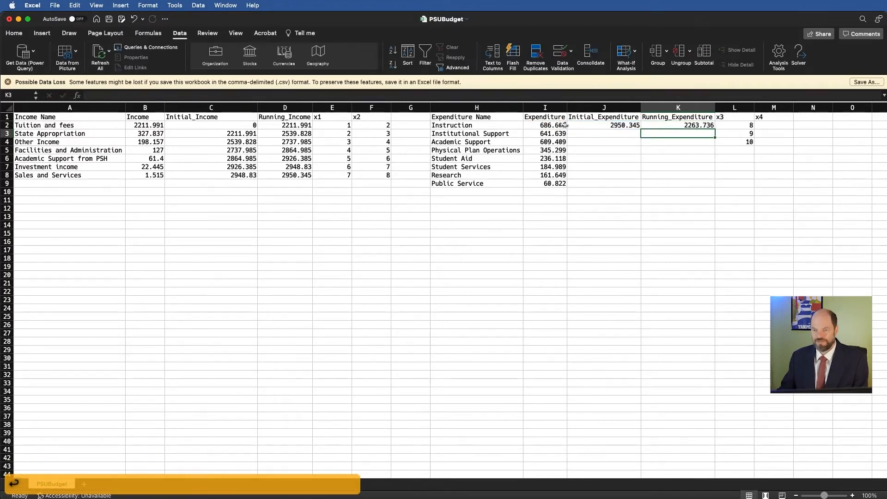
Enter the formula =K2 in J3 so Initial_Expenditure picks up the previous running value.
left_click(599, 133)
type("=")
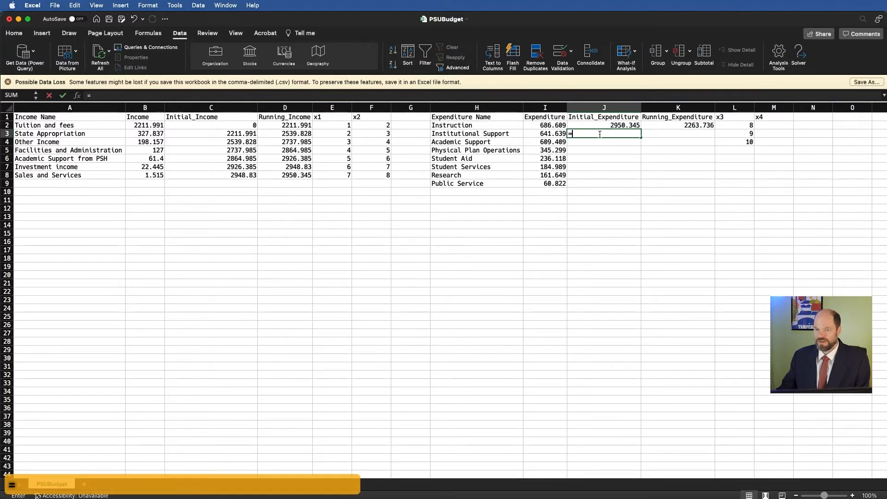
left_click(666, 126)
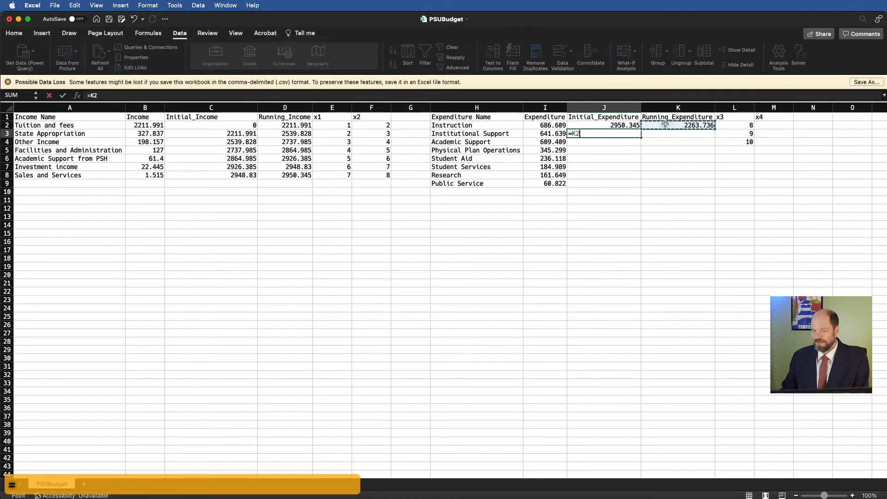
key("Return")
Fill the J3 formula, the K2 formula and the x3 series in L2:L4 down through row 9.
left_click(639, 134)
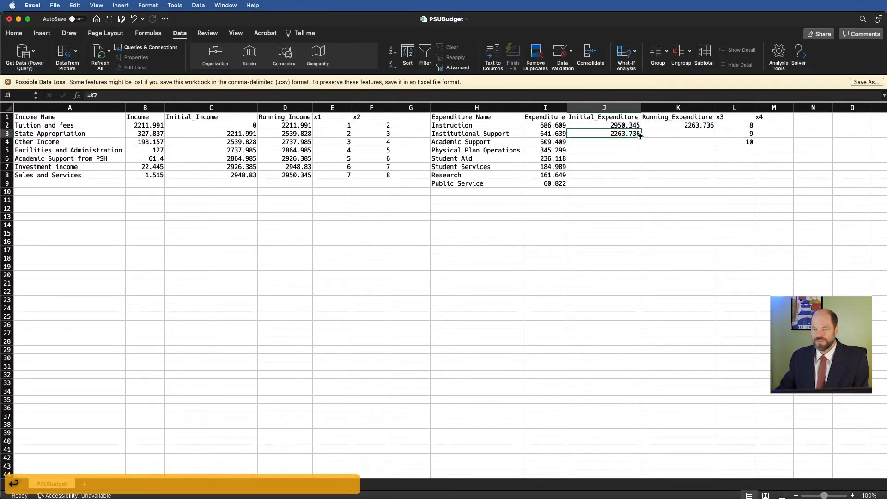
left_click_drag(642, 137, 641, 186)
left_click(712, 127)
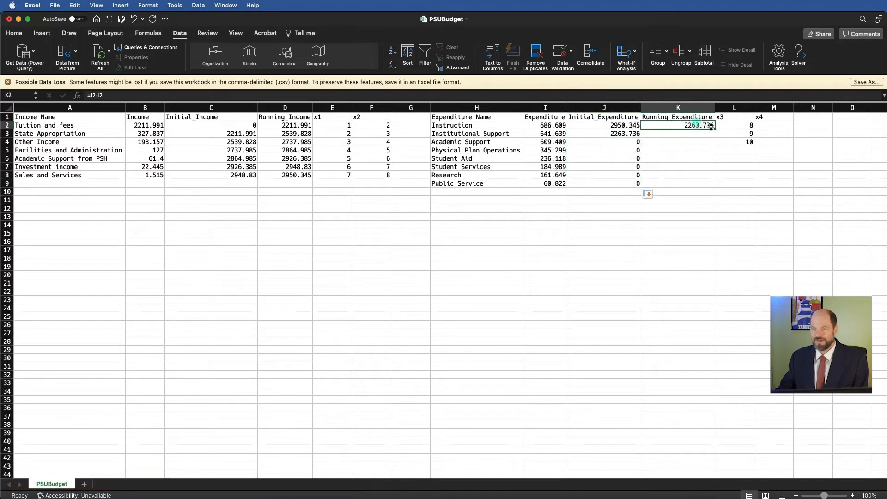
double_click(714, 130)
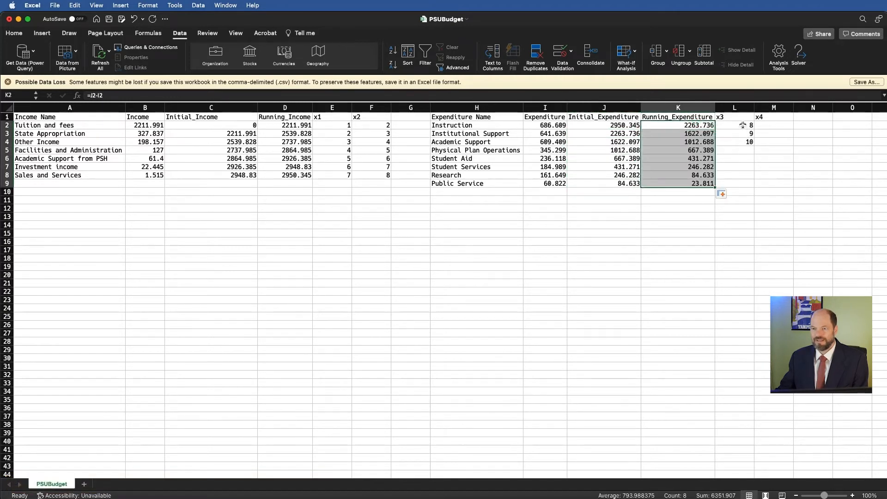
left_click_drag(742, 125, 744, 141)
double_click(756, 146)
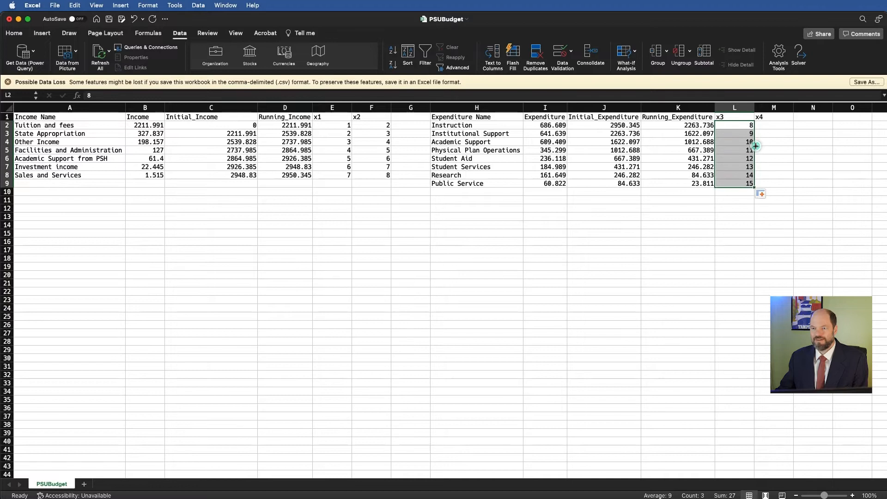
Enter the formula =L2+1 in M2 and fill it down the x4 column through row 9.
left_click(763, 126)
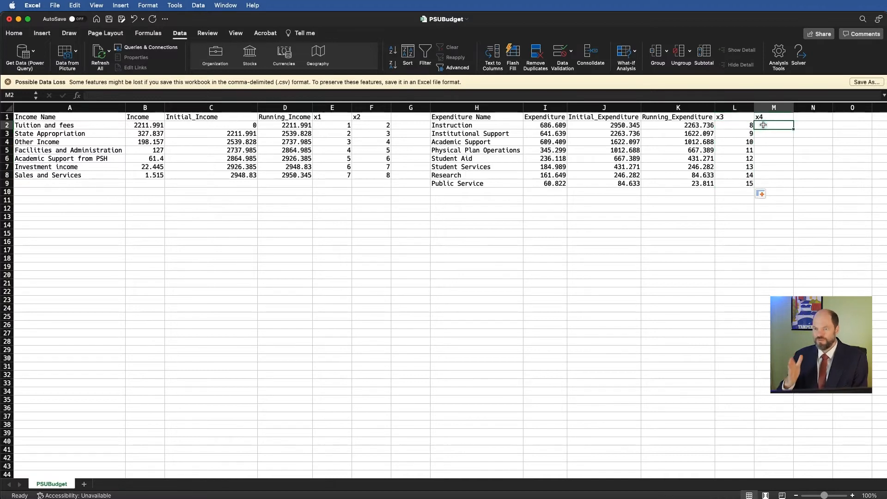
type("=")
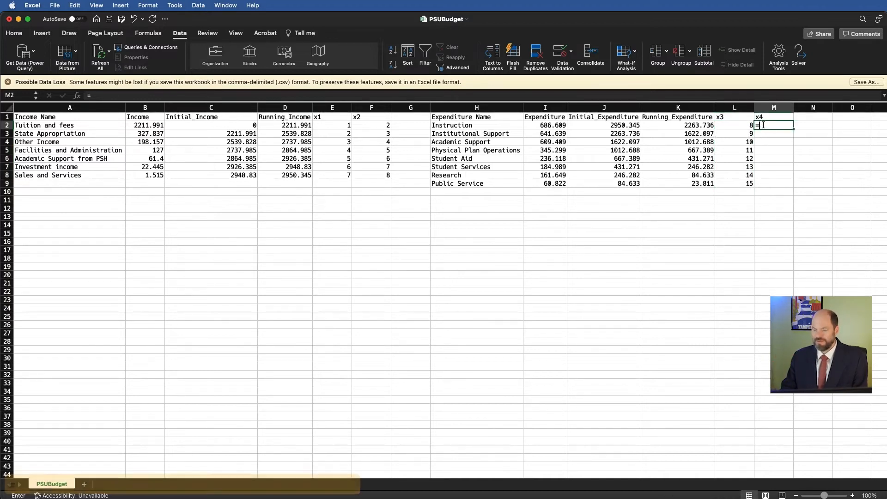
key("Left")
type("+1")
key("Return")
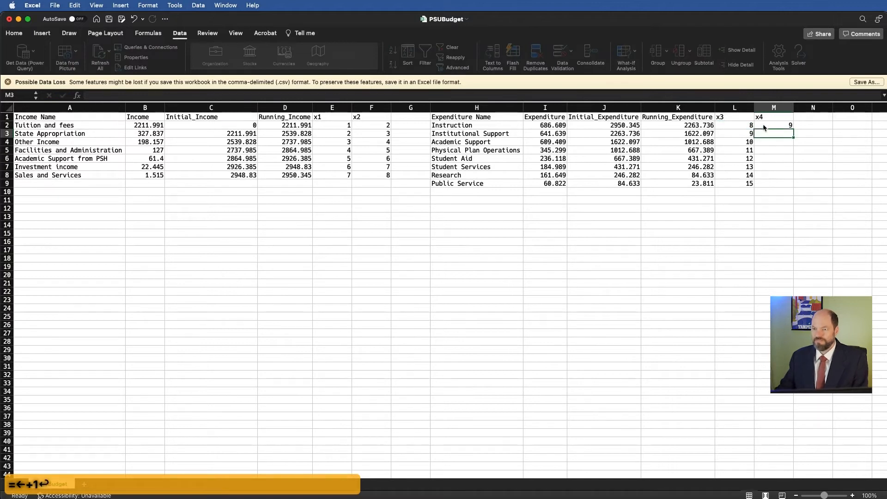
left_click(781, 126)
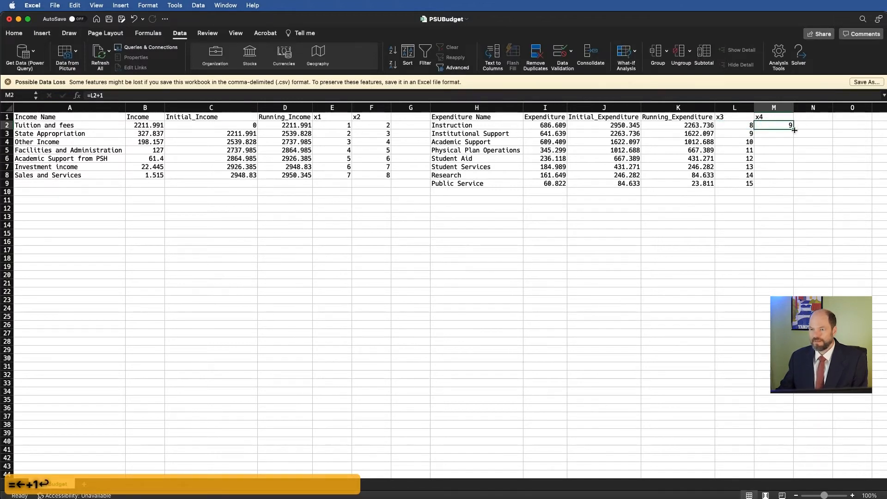
double_click(794, 130)
Save the workbook, then switch to Veusz and reload the linked data.
key("super+s")
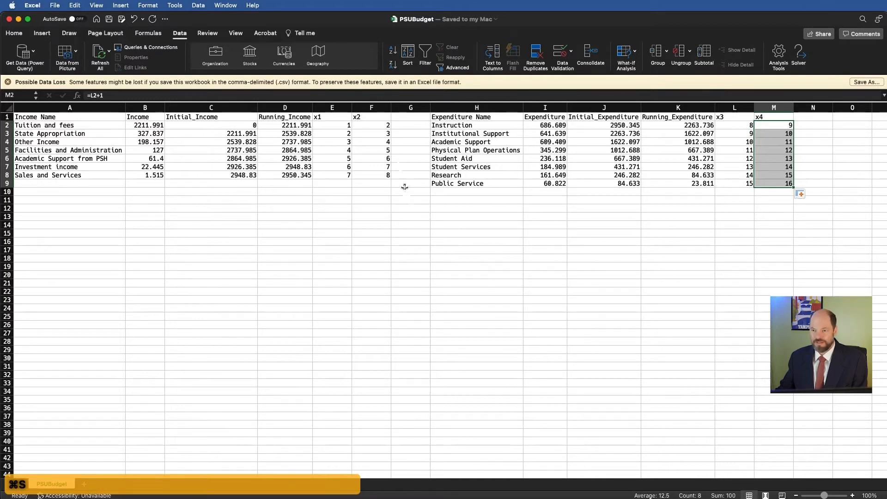
left_click(418, 224)
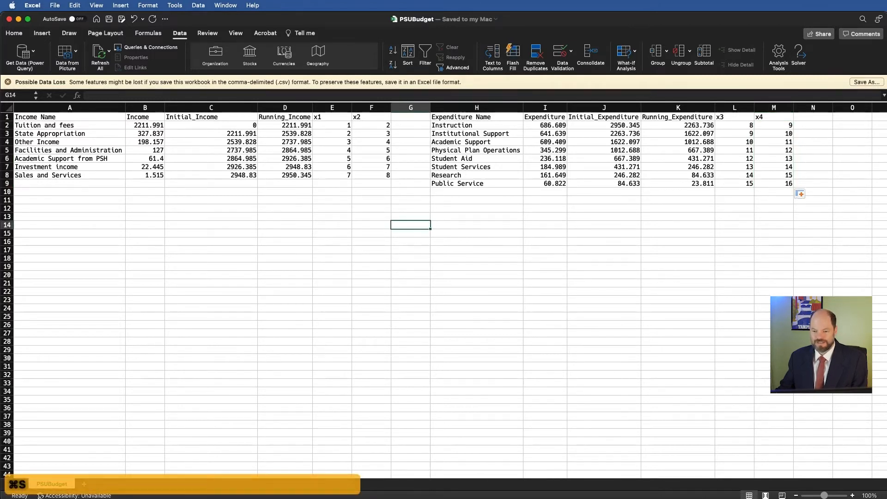
key("super+Tab")
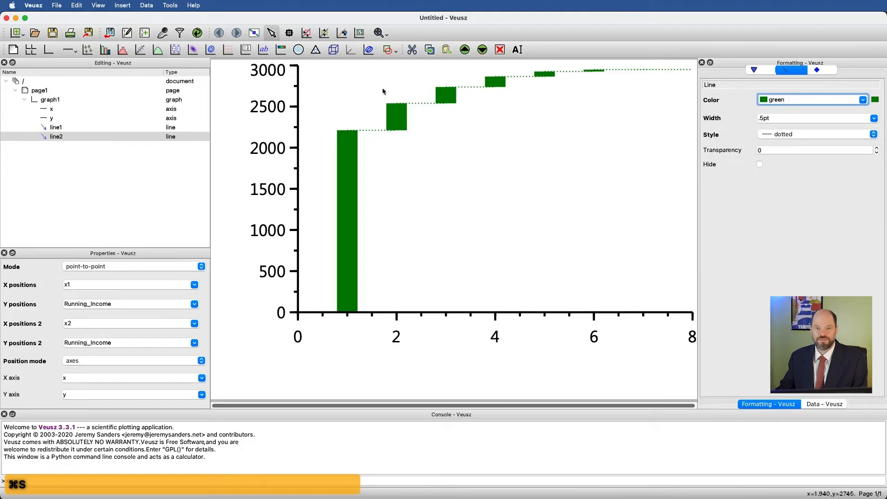
left_click(199, 33)
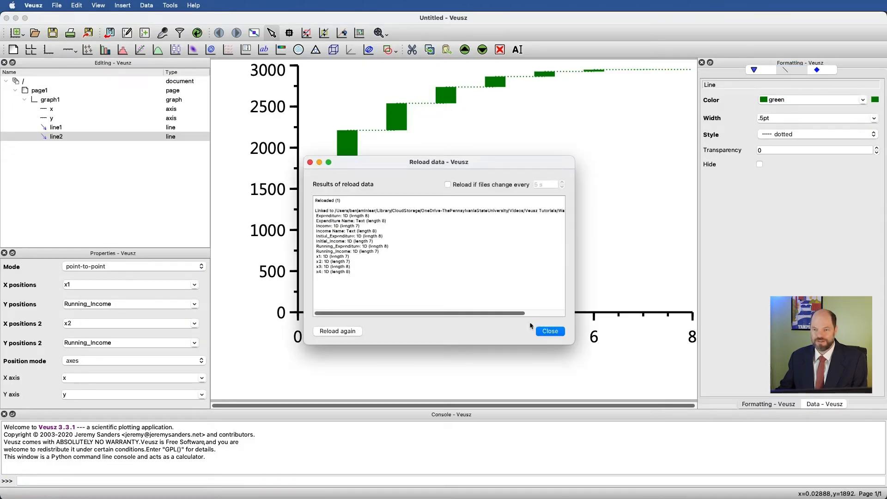
left_click(550, 331)
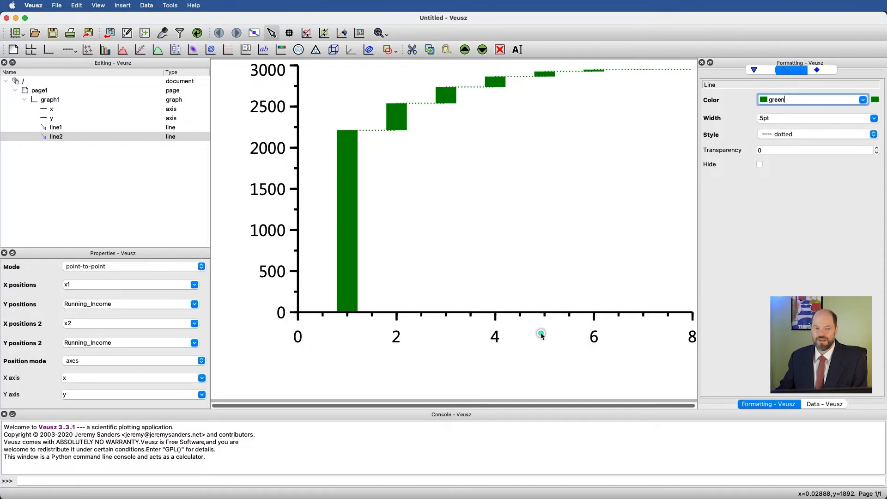
Duplicate the line1 widget within graph1.
left_click(45, 128)
key("super+c")
key("super+v")
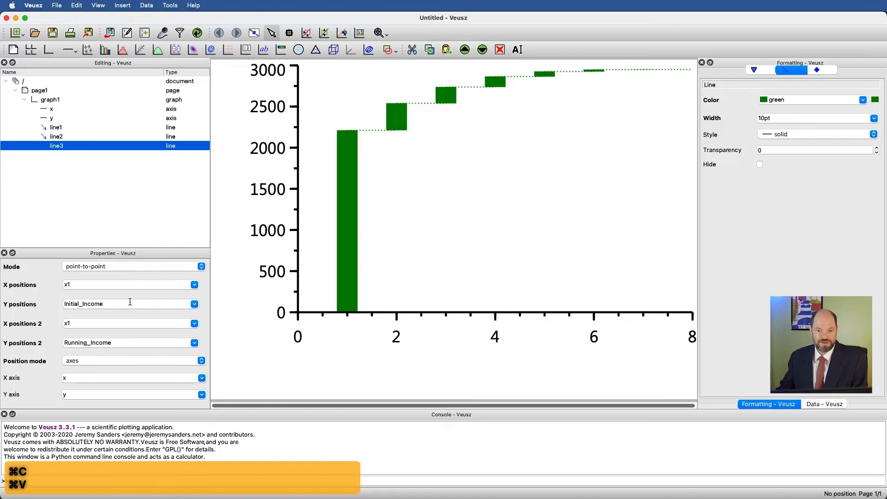
Set the copied line's Y positions to Initial_Expenditure and its Y positions 2 to Running_Expenditure.
left_click(195, 305)
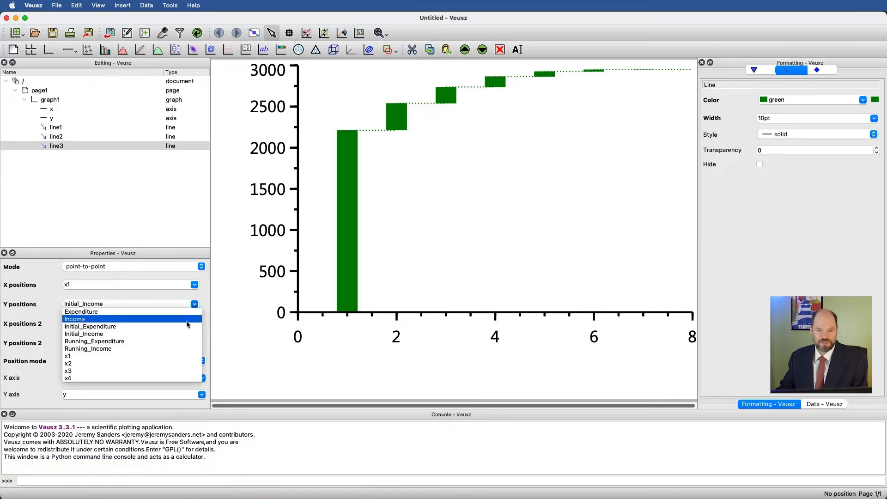
left_click(186, 326)
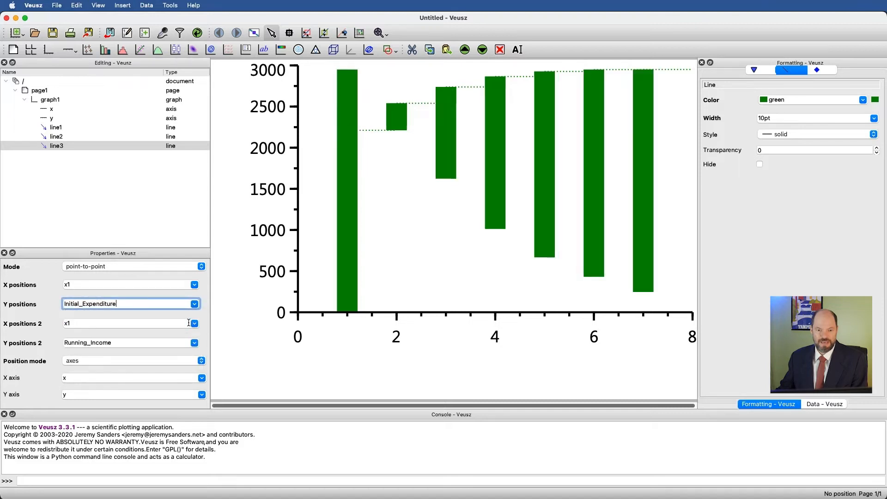
left_click(191, 342)
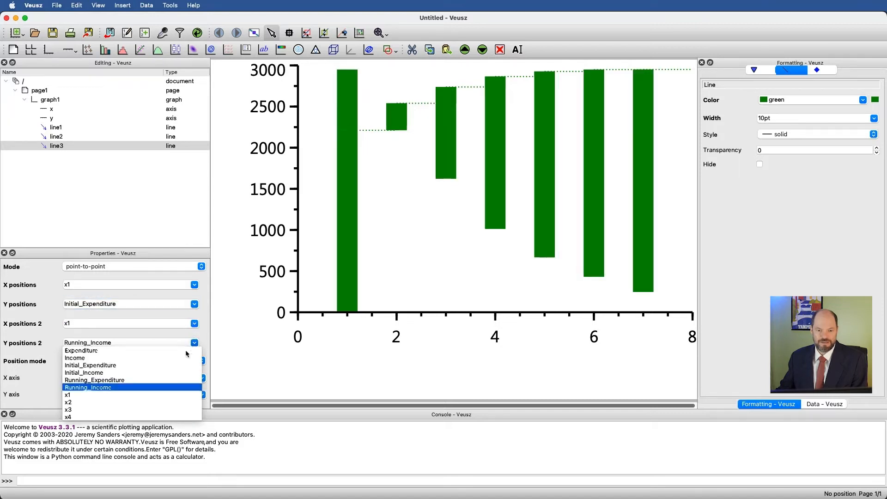
left_click(175, 378)
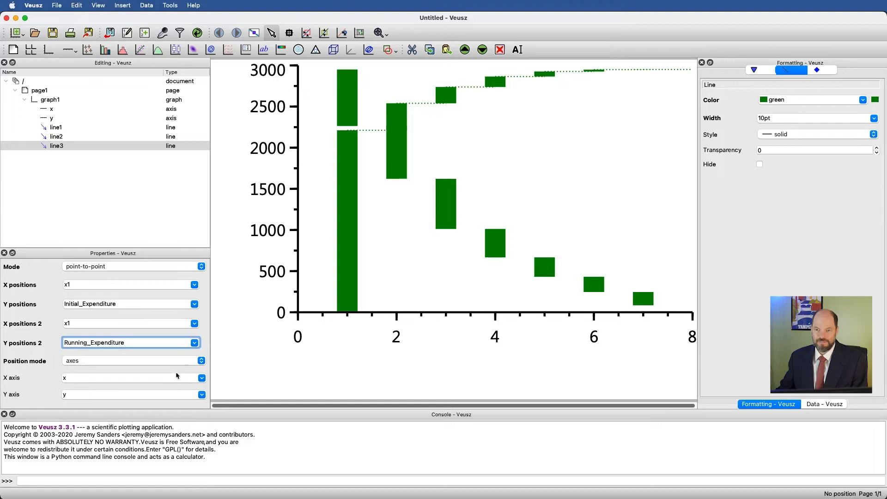
Set both the X positions and X positions 2 of line3 to x3.
left_click(94, 287)
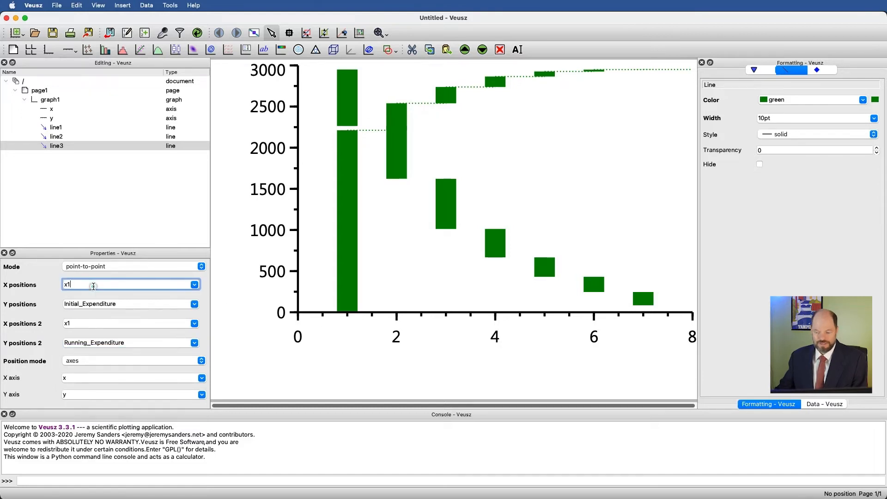
key("BackSpace")
type("2")
key("BackSpace")
type("3")
left_click(86, 322)
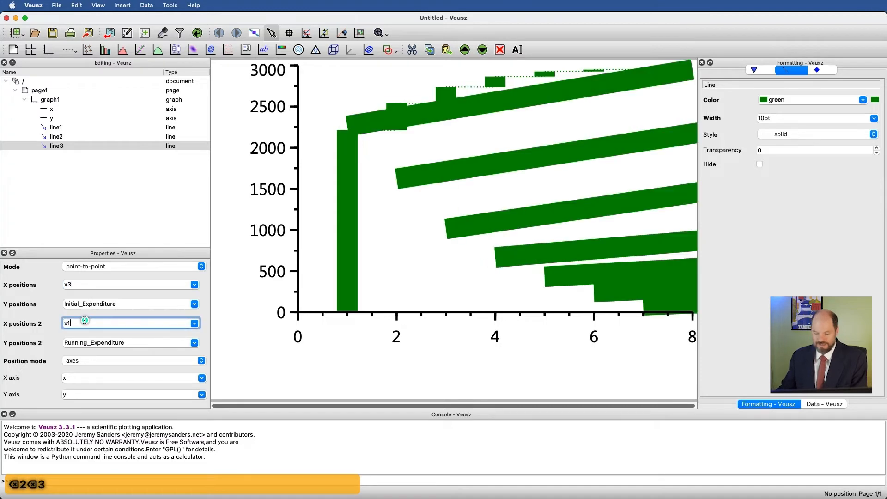
key("BackSpace")
type("4")
key("Return")
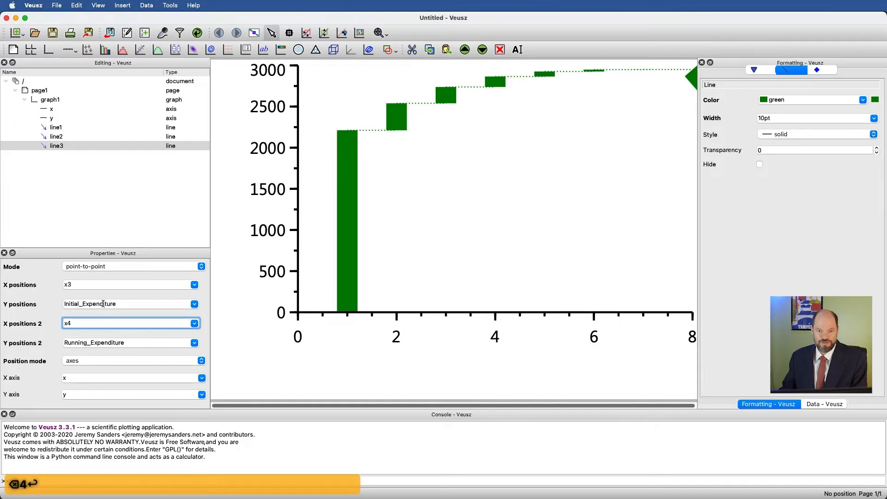
key("BackSpace")
type("3")
key("Return")
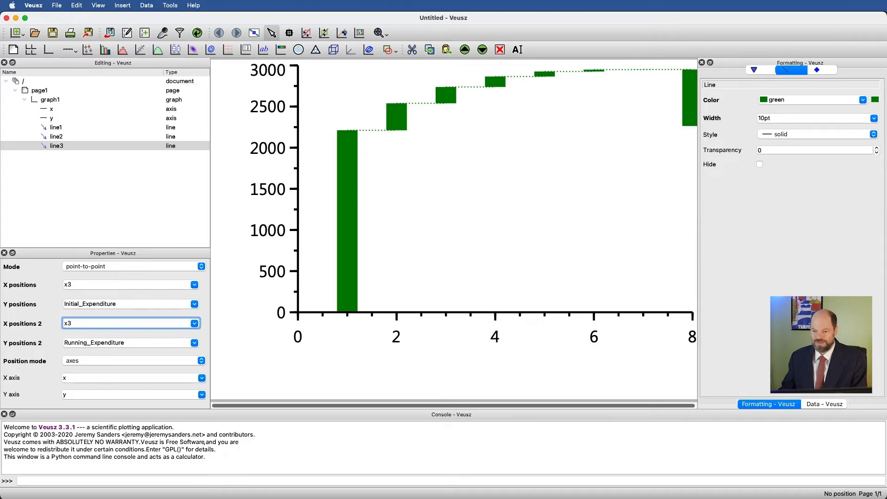
Check the x3 and x4 columns in the Excel workbook, return to Veusz and set the x axis maximum to 17.
key("super+Tab")
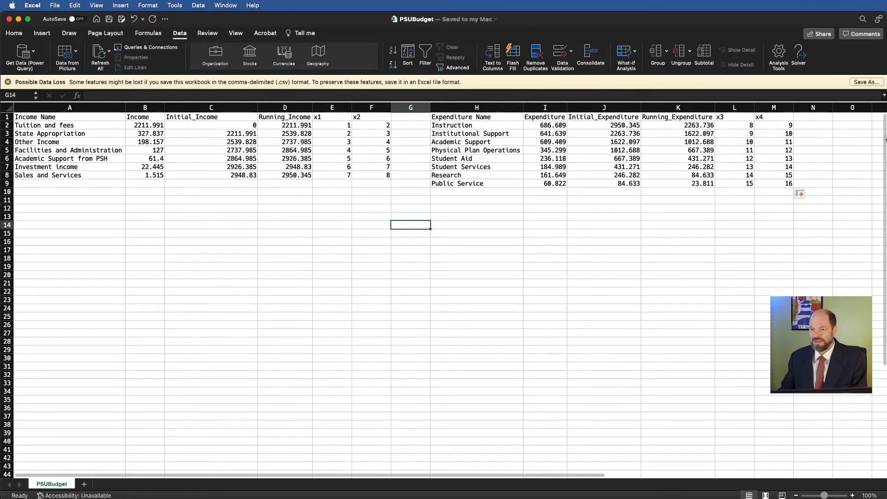
key("super+Tab")
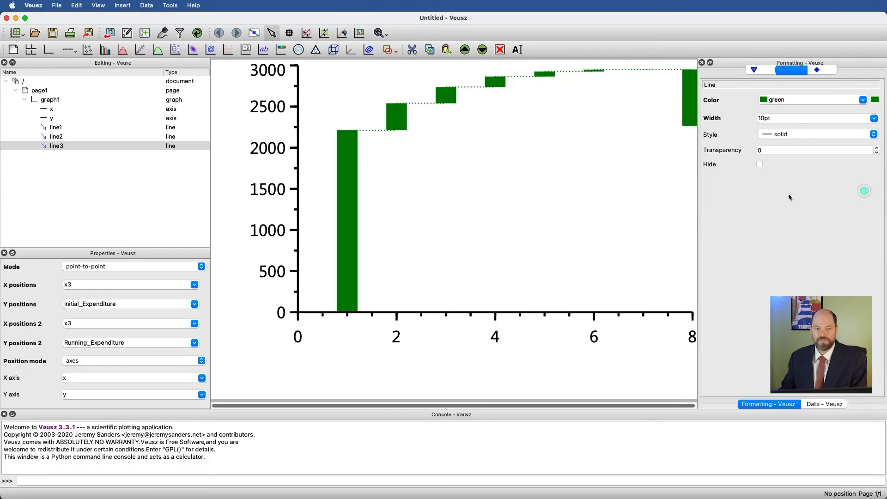
left_click(46, 107)
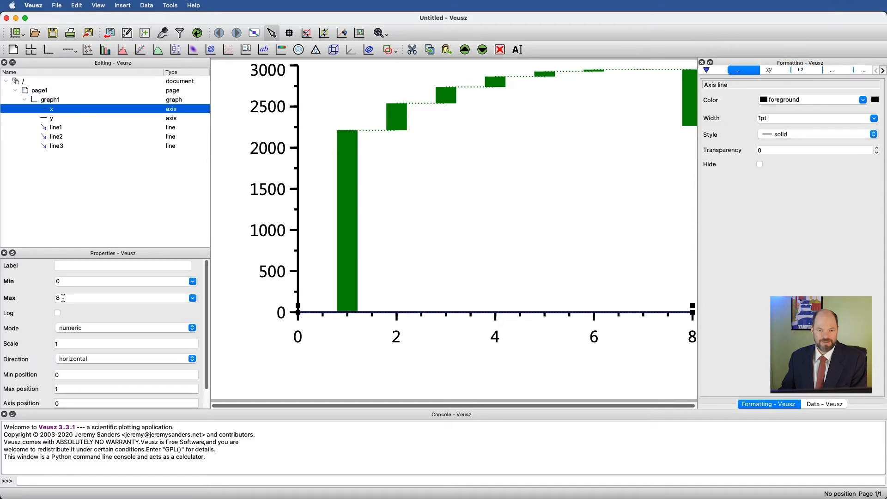
double_click(63, 298)
type("17")
key("Return")
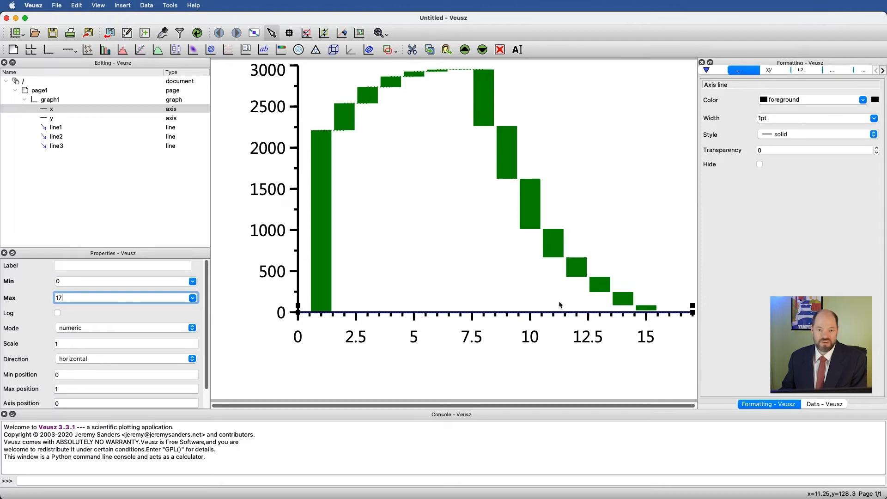
Change the color of the line3 expenditure bars to darkred.
left_click(71, 143)
double_click(818, 100)
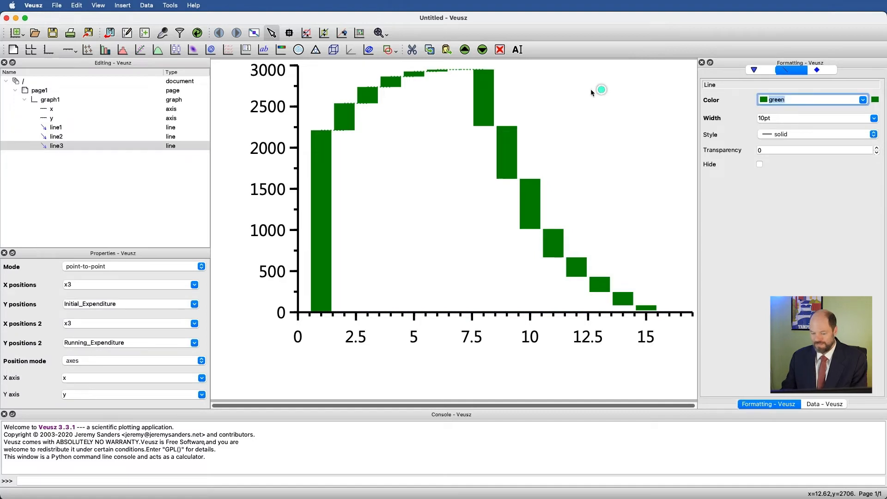
type("dark")
key("Return")
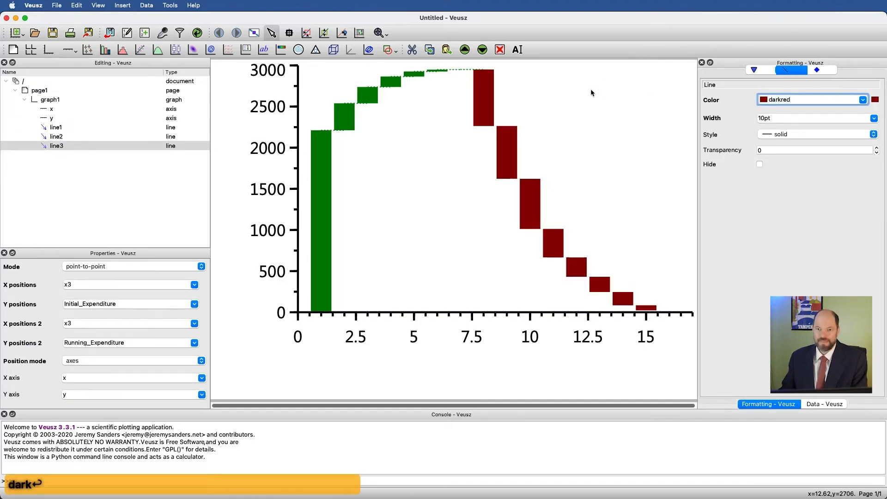
Duplicate the dotted line2 widget and set the copy's Y positions and Y positions 2 to Running_Expenditure.
left_click(63, 138)
key("super+c")
key("super+v")
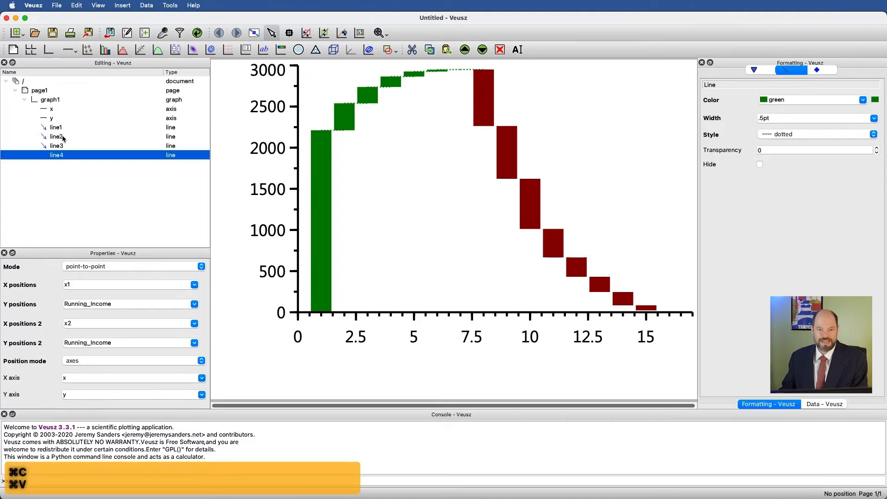
left_click(194, 304)
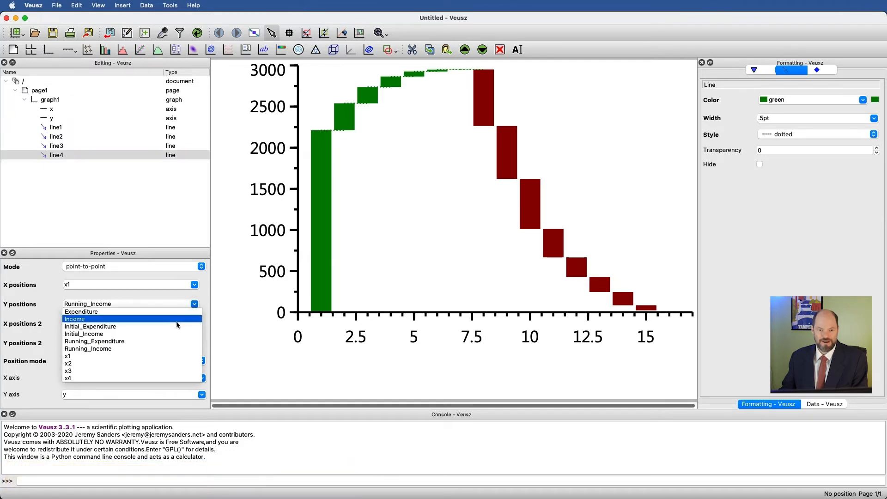
left_click(171, 341)
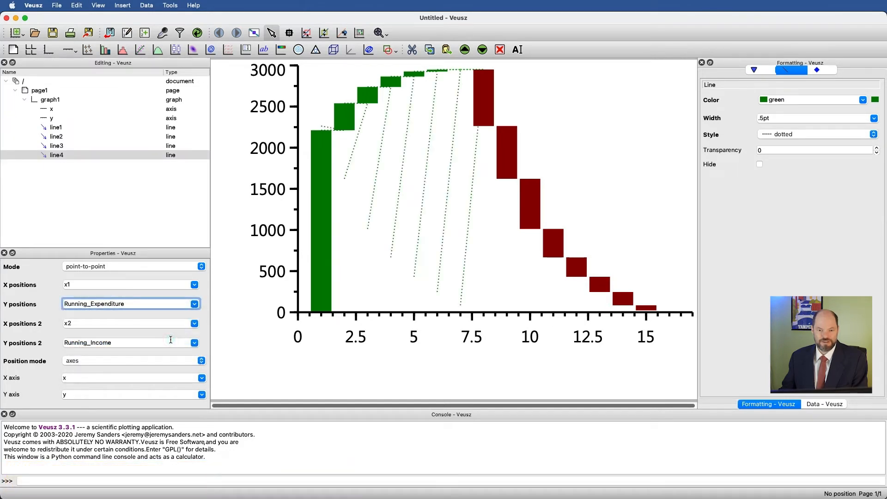
left_click(194, 343)
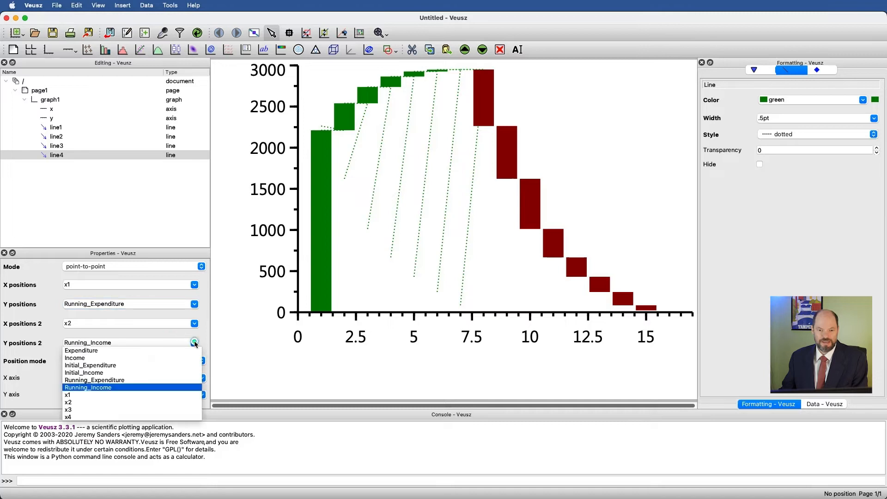
left_click(185, 380)
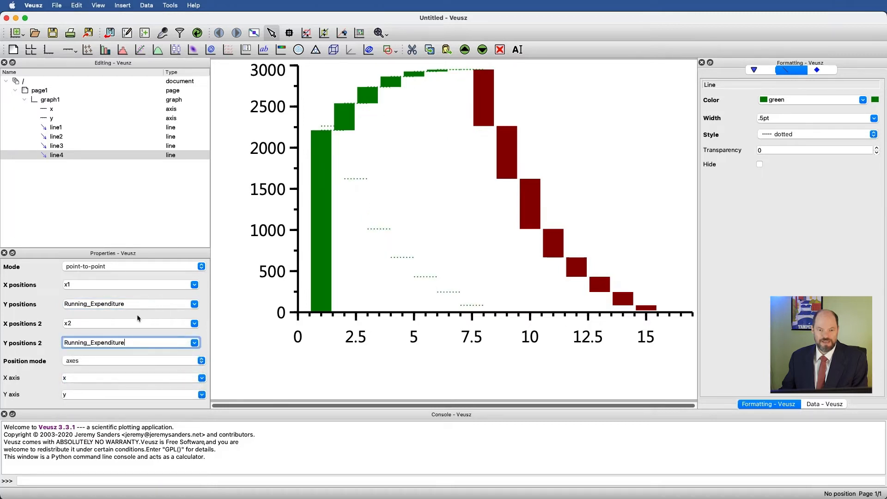
Set the X positions of line4 to x3 and its X positions 2 to x4.
left_click(70, 285)
key("BackSpace")
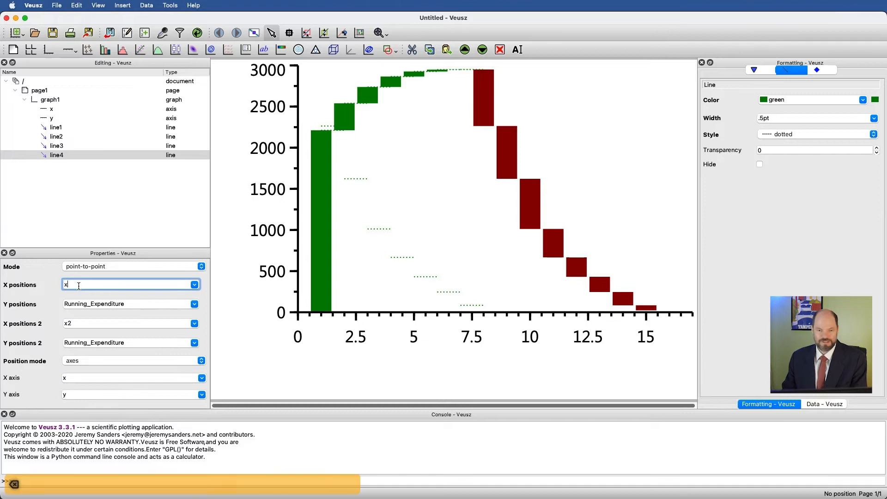
type("3")
left_click(85, 324)
key("BackSpace")
type("4")
key("Return")
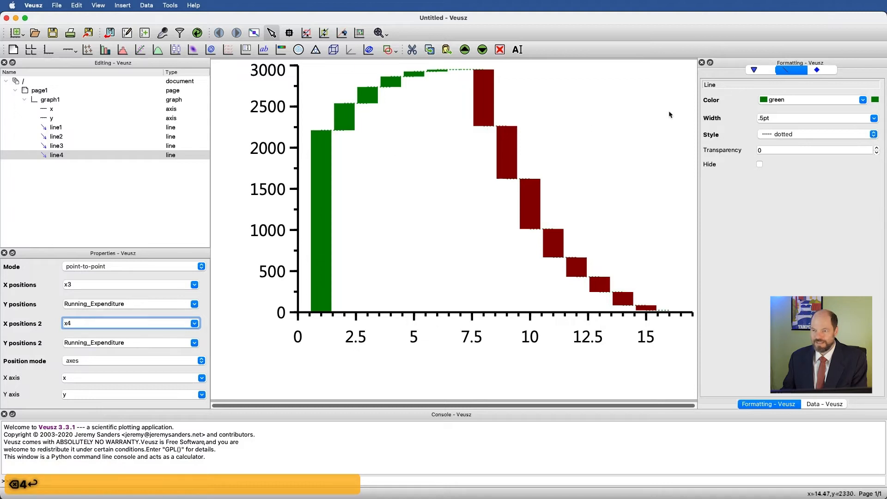
Change the color of the dotted line4 connectors to darkred.
left_click_drag(801, 99, 649, 81)
type("darke")
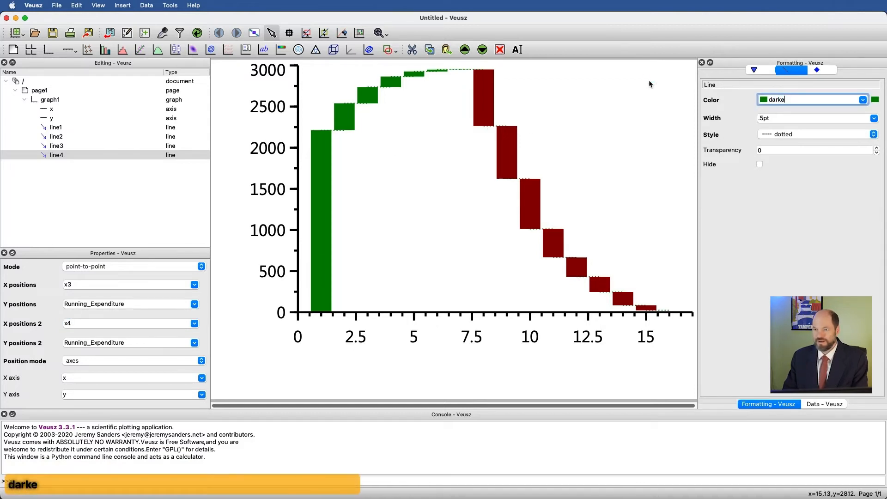
key("BackSpace")
type("red")
key("Return")
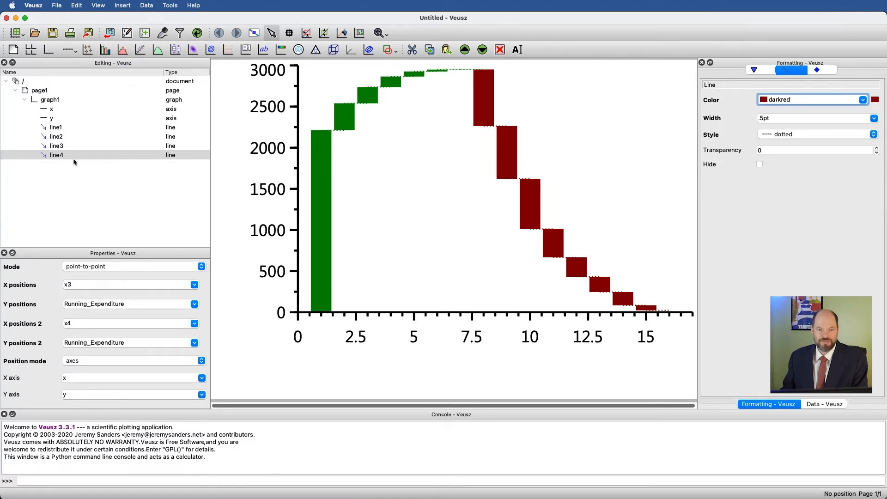
Set the width of the line1 income bars to 5pt after trying 50pt.
left_click(63, 126)
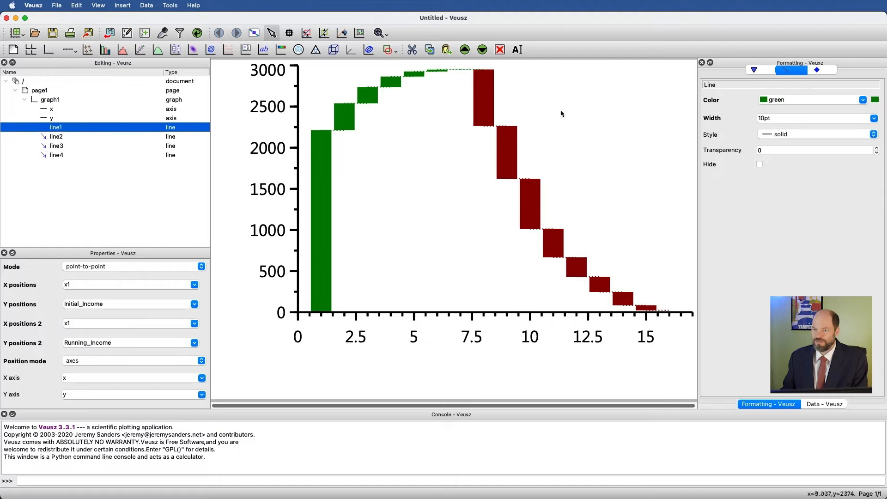
double_click(782, 119)
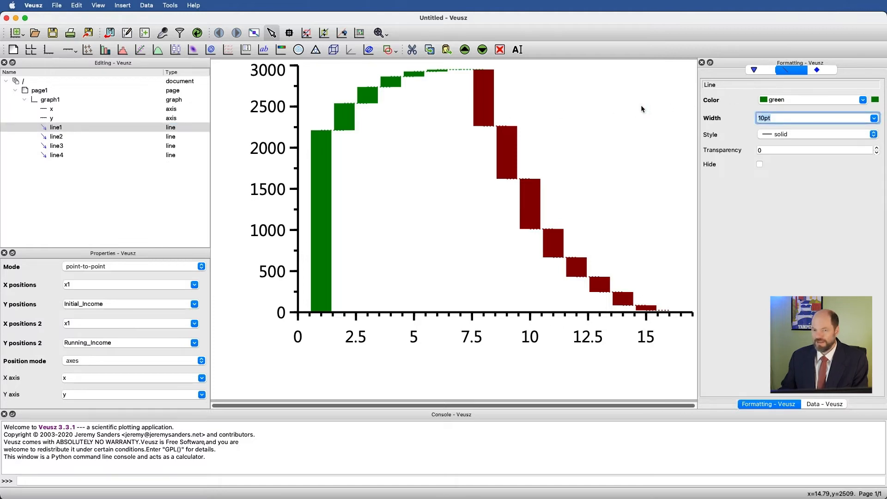
type("50")
key("Return")
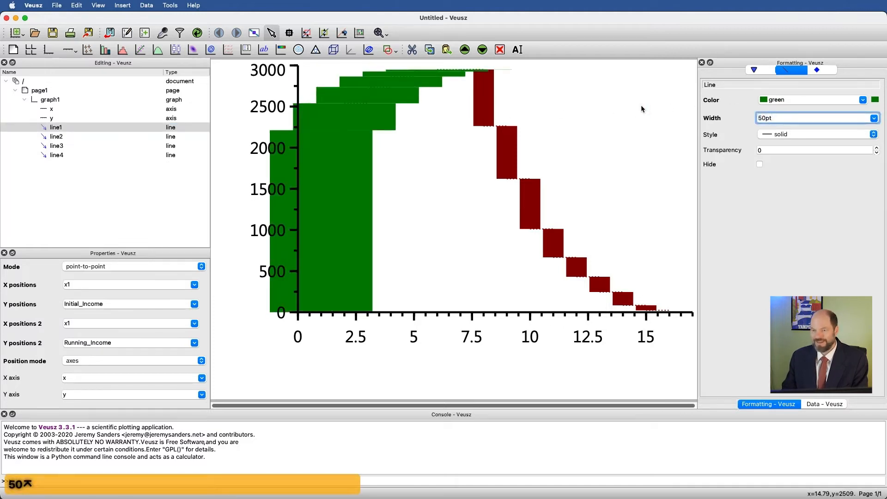
key("BackSpace")
key("BackSpace")
key("BackSpace")
type("pt")
key("Return")
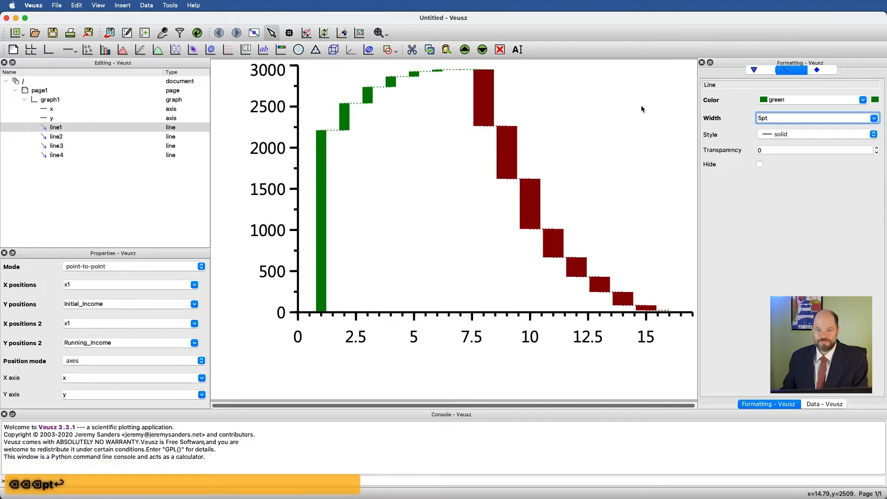
Set the width of the line3 expenditure bars to 5pt.
left_click(74, 145)
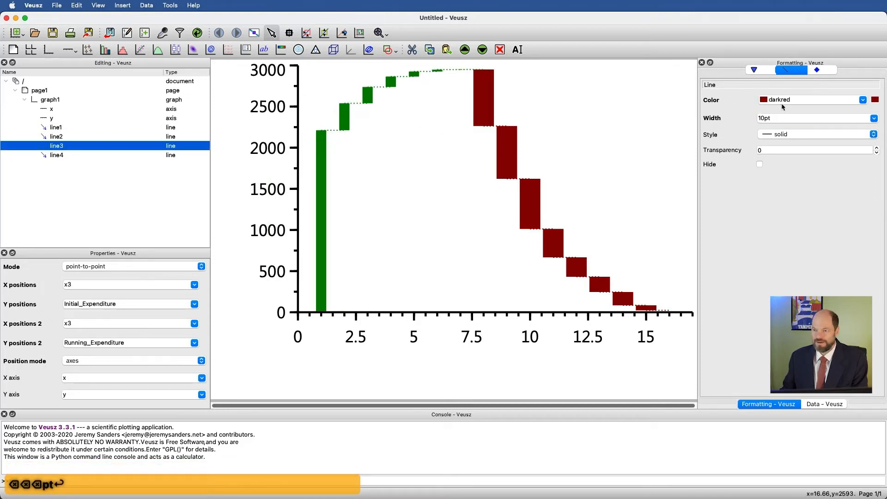
type("5pt")
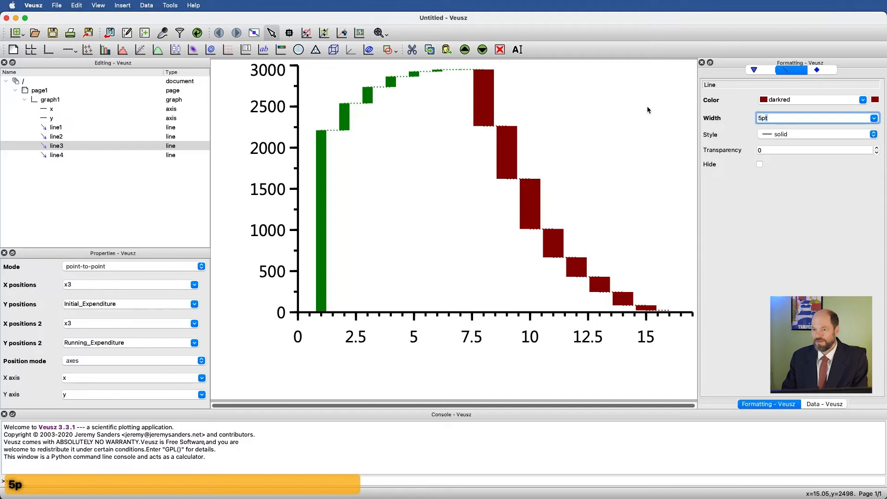
key("Return")
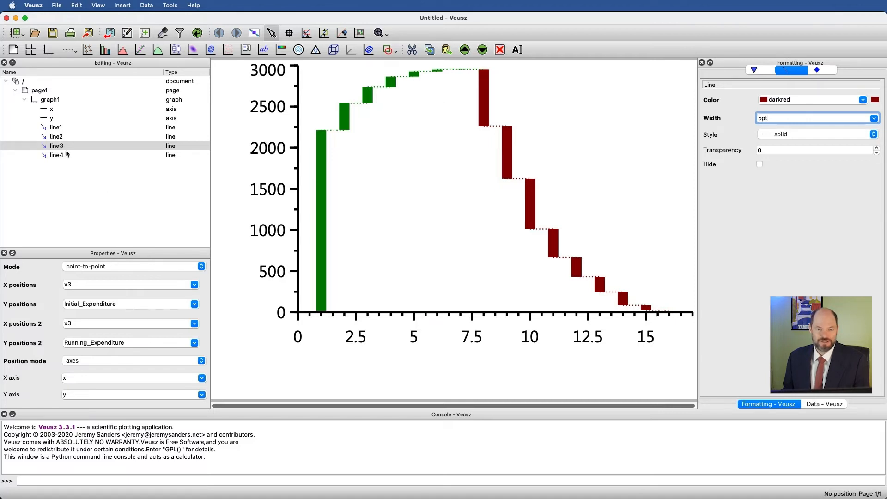
Add a text label widget to the graph and use the Income Name dataset as its label.
left_click(265, 53)
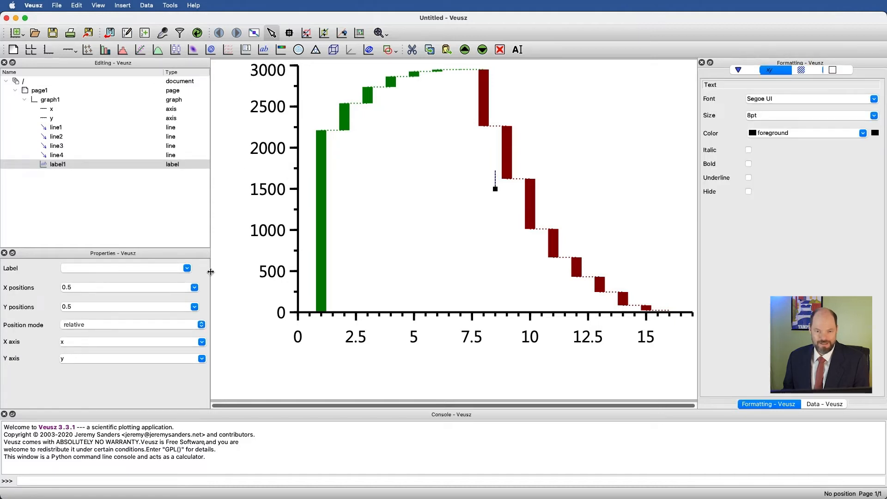
left_click(188, 269)
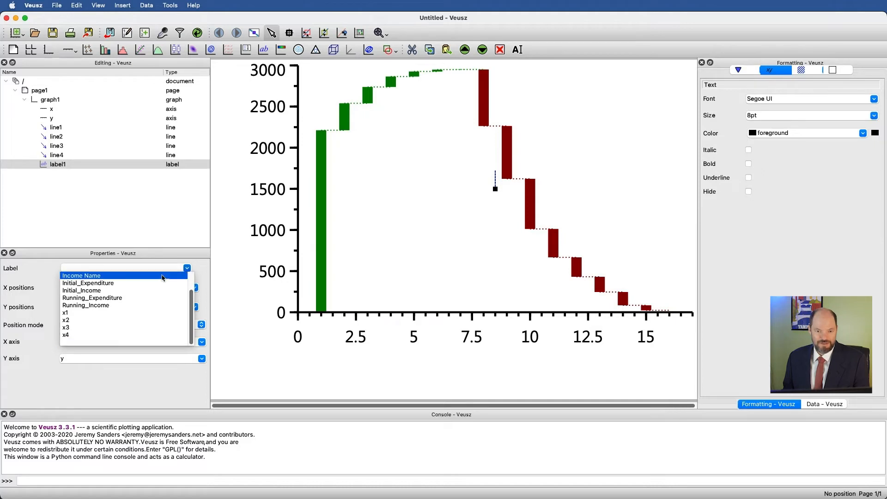
scroll(160, 283, "up", 1)
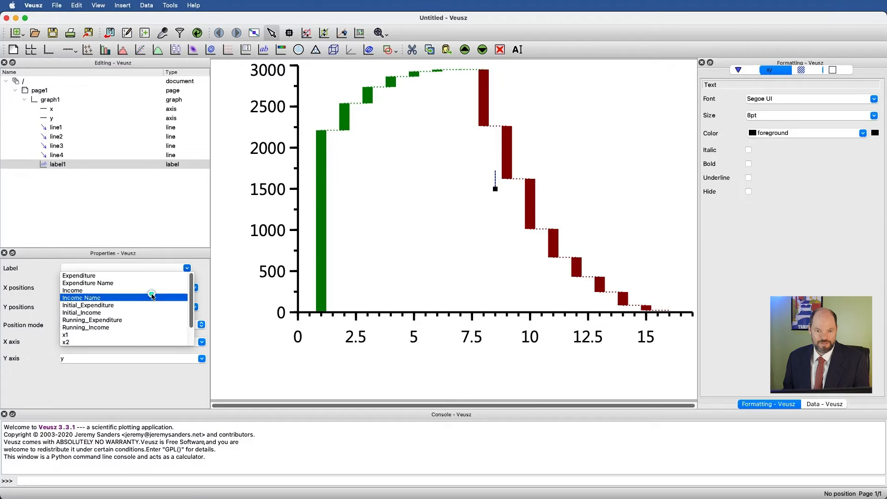
left_click(153, 297)
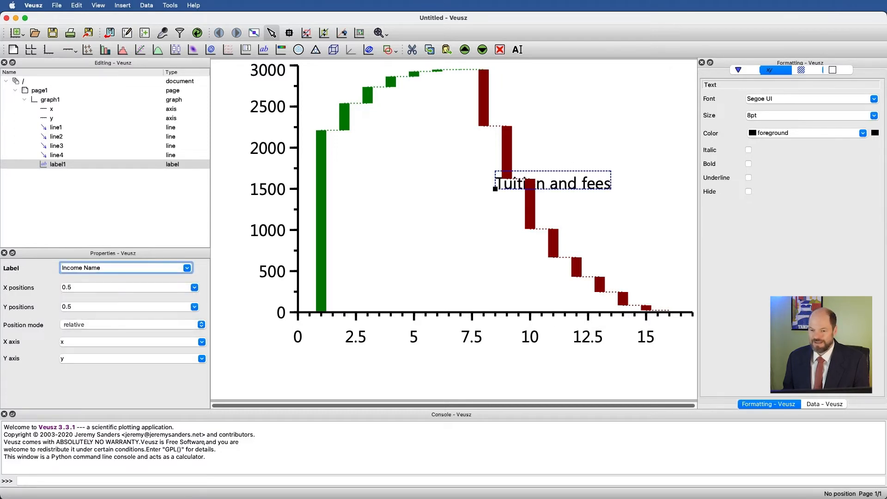
Position the income name labels at X positions x1 and Y positions Initial_Income, with the position mode set to axes.
key("super+Tab")
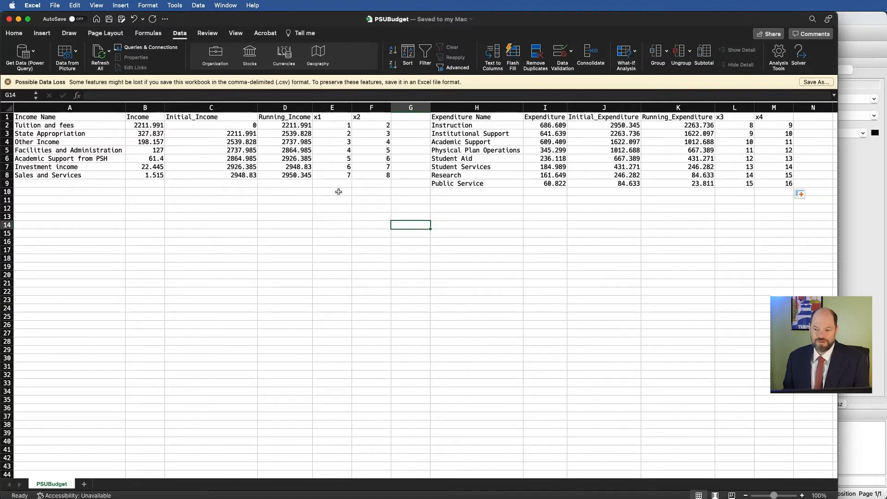
left_click(873, 336)
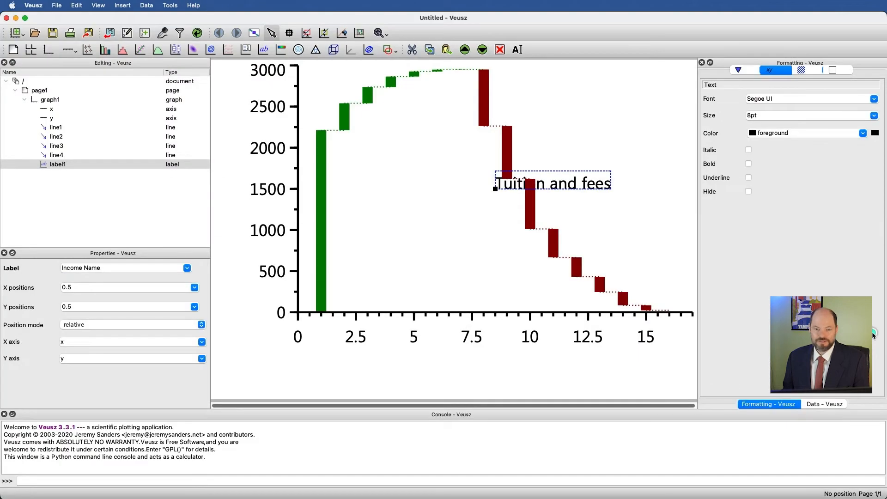
left_click(195, 287)
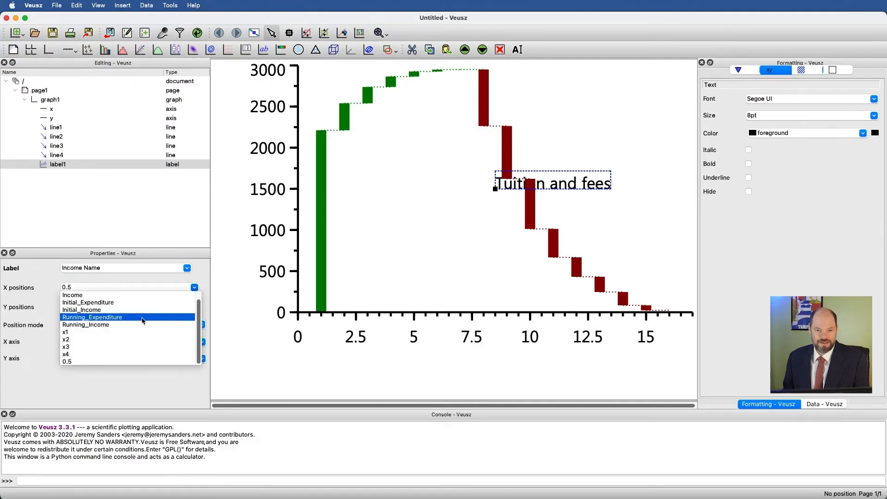
left_click(135, 332)
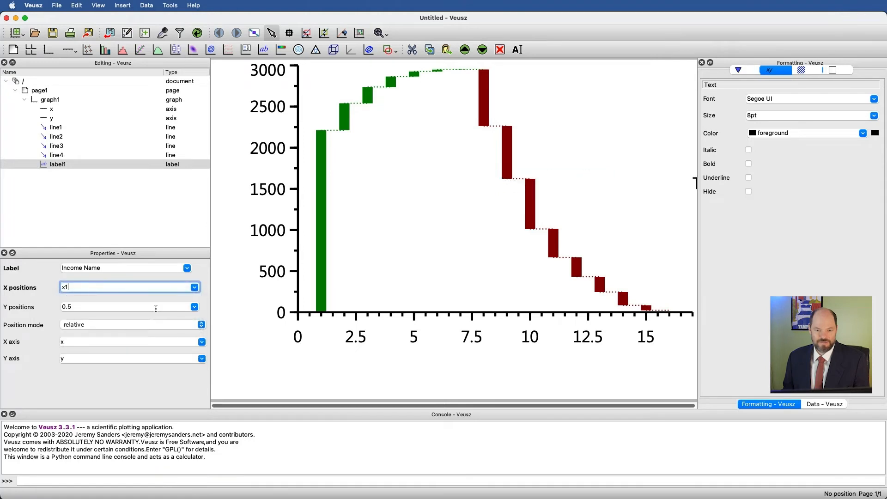
left_click(194, 307)
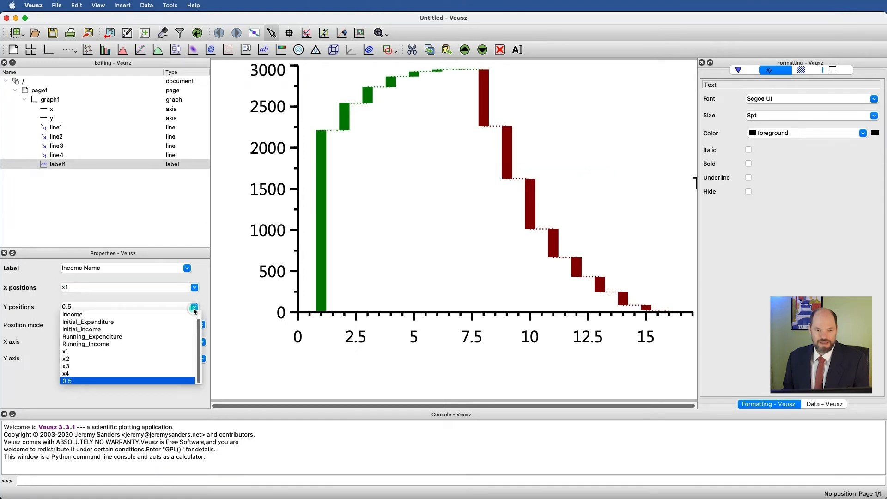
left_click(167, 330)
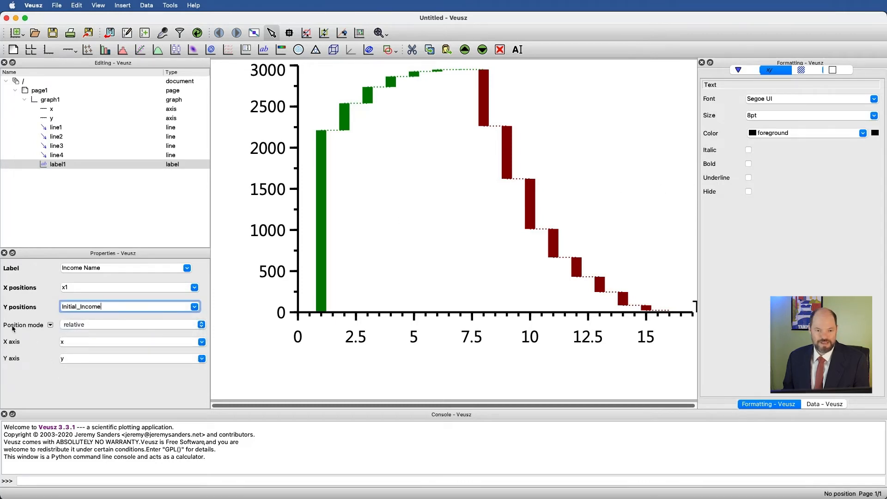
left_click(109, 325)
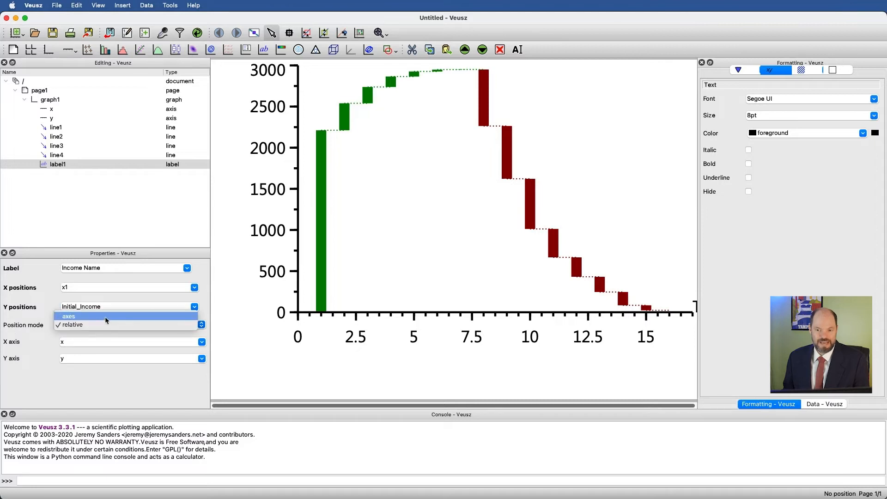
left_click(105, 317)
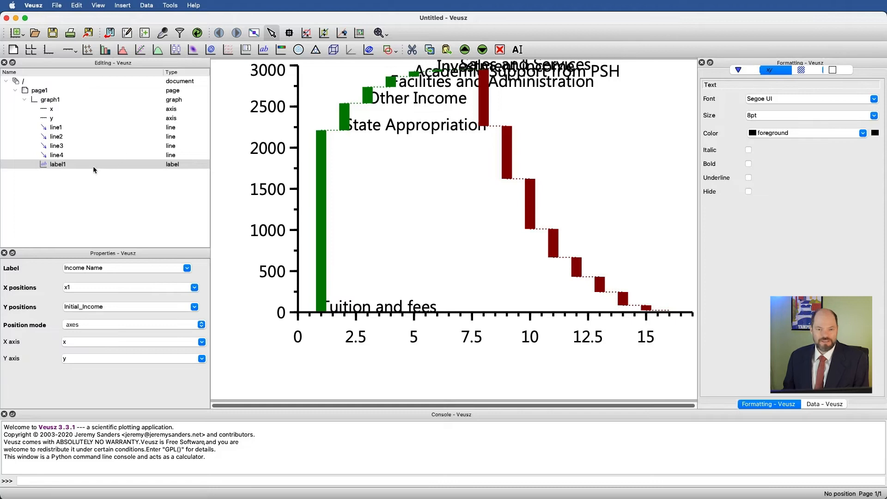
Align the income name labels to the right horizontally and to the centre vertically.
left_click(740, 71)
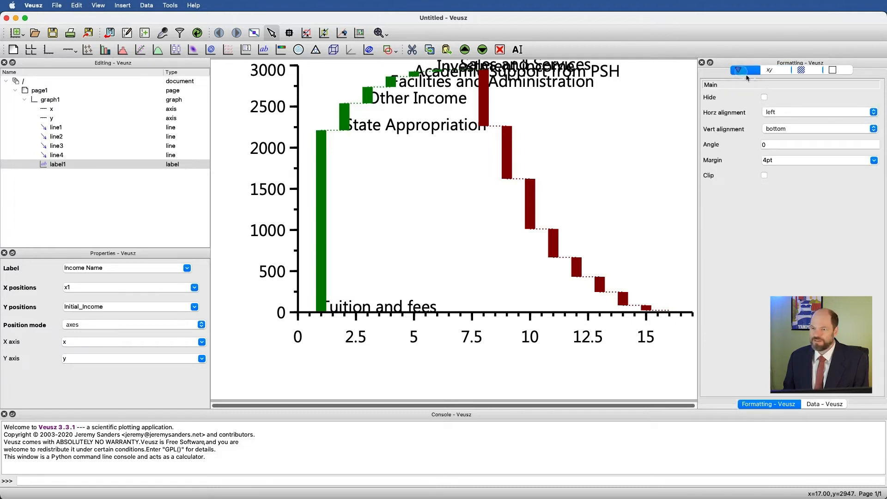
left_click(803, 113)
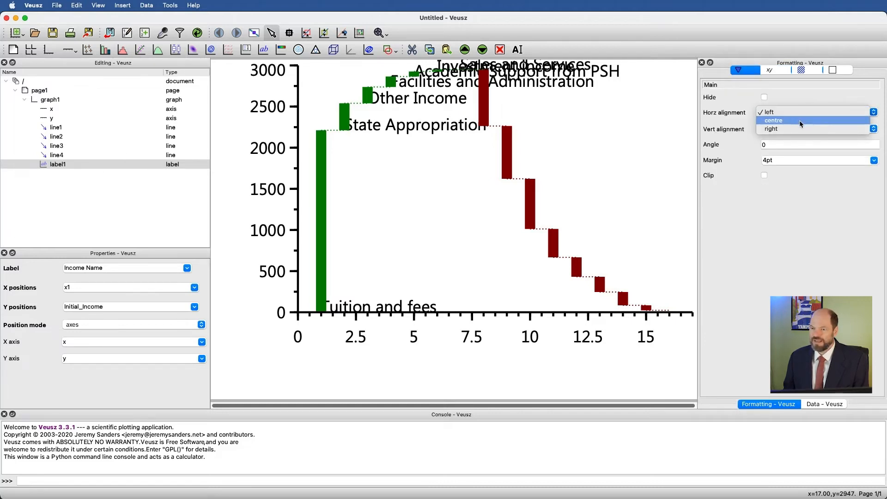
left_click(799, 129)
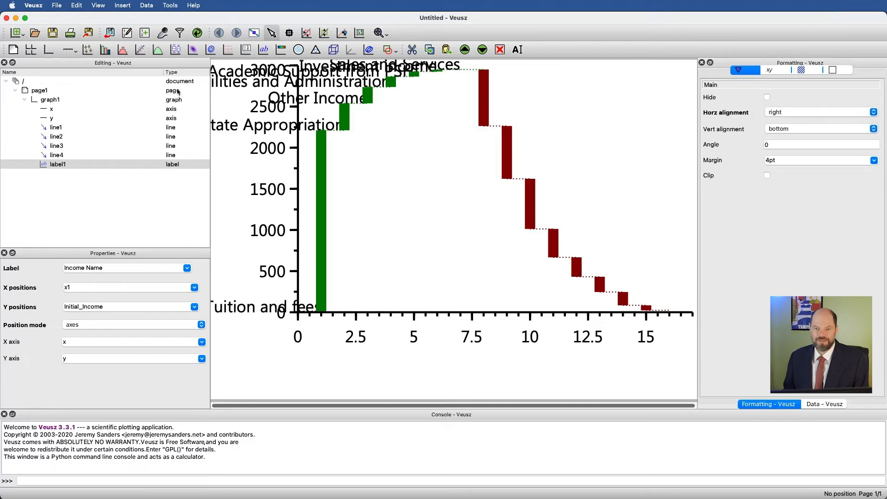
left_click(815, 131)
left_click(809, 120)
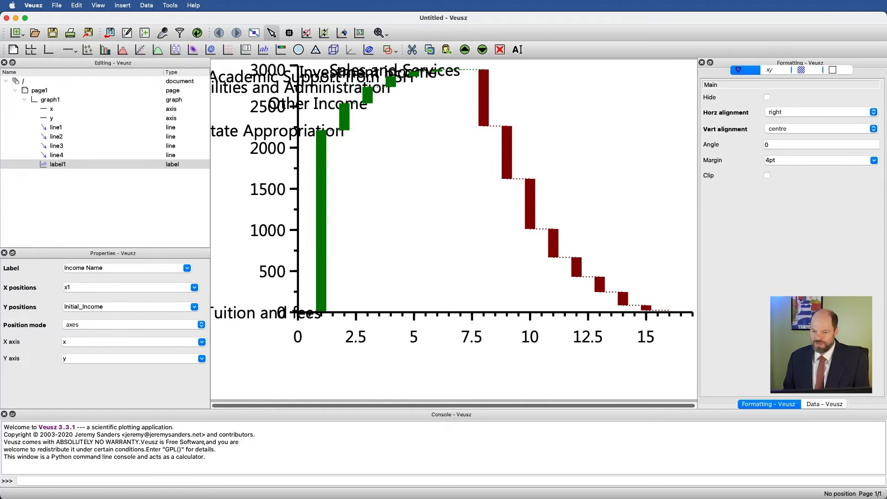
Switch to Excel to compare the Initial_Income and Running_Income values for Tuition and fees, and return to Veusz.
key("super+Tab")
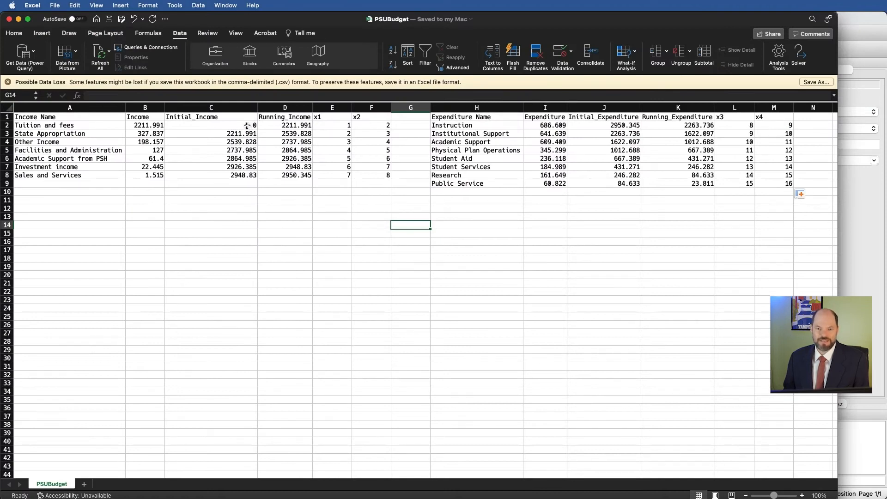
left_click(247, 125)
left_click(280, 124)
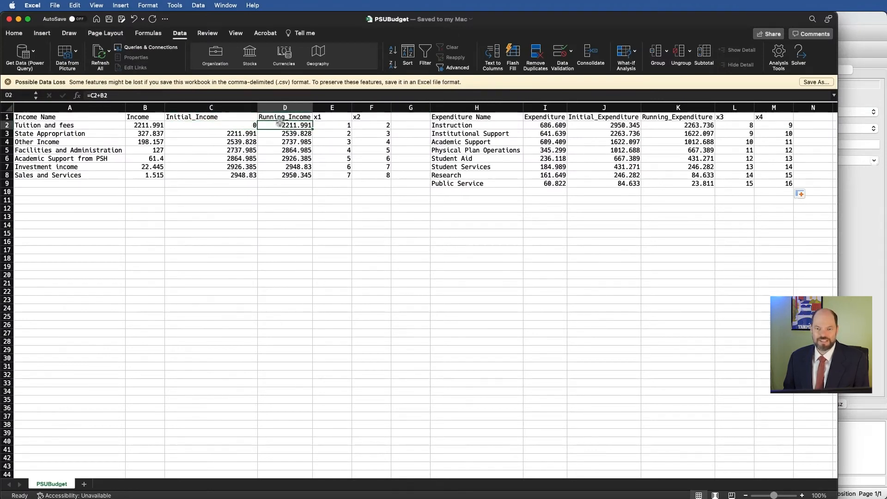
left_click(238, 125)
left_click(283, 124)
left_click(246, 126)
left_click(289, 122)
left_click(880, 307)
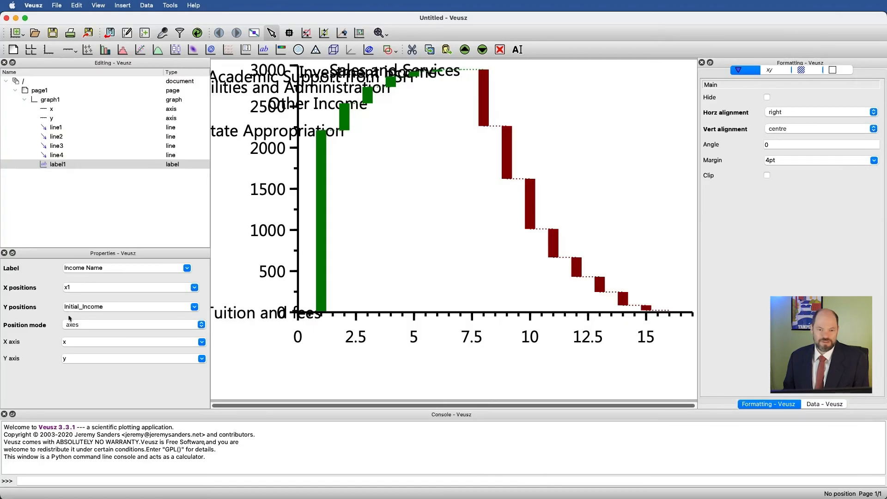
Set the income label's Y positions to the bar midpoints with the expression (Initial_Income + Running_Income)/2.
left_click(65, 308)
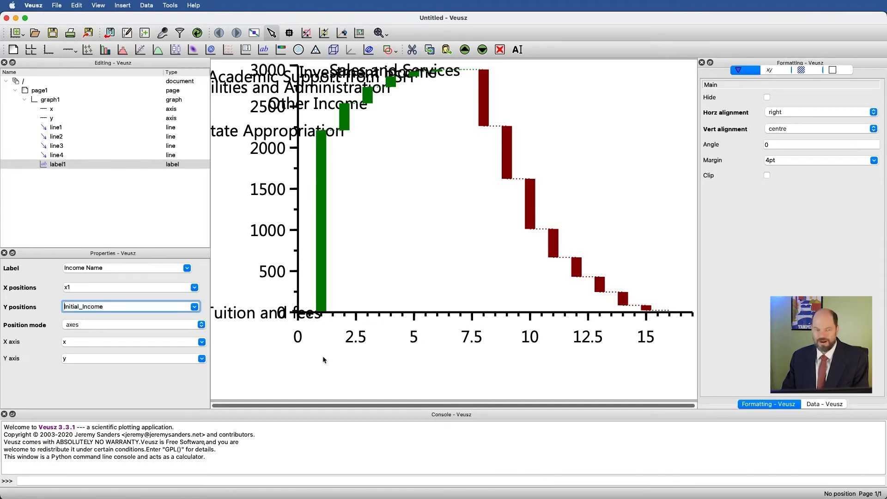
type("(")
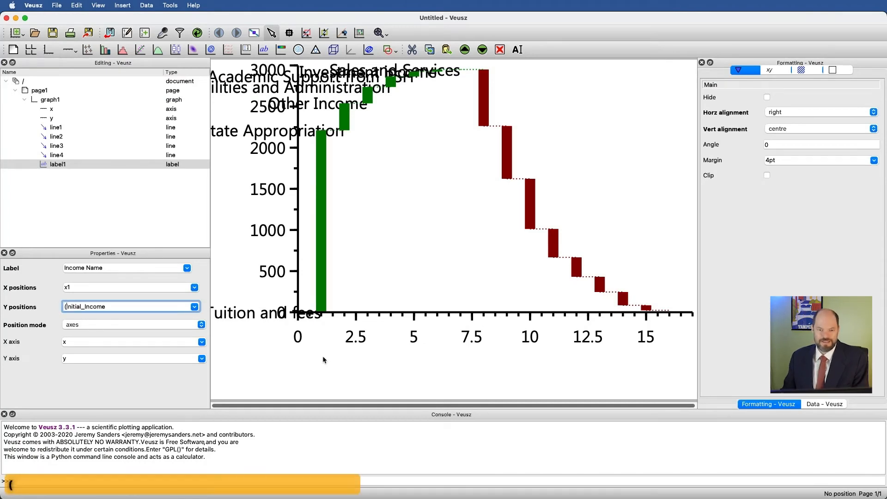
left_click(131, 308)
type("+ ")
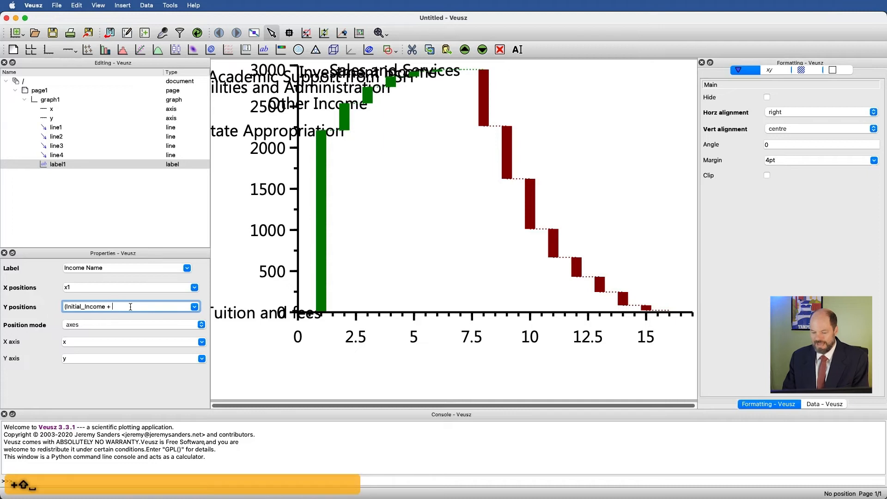
type("Running_Income")
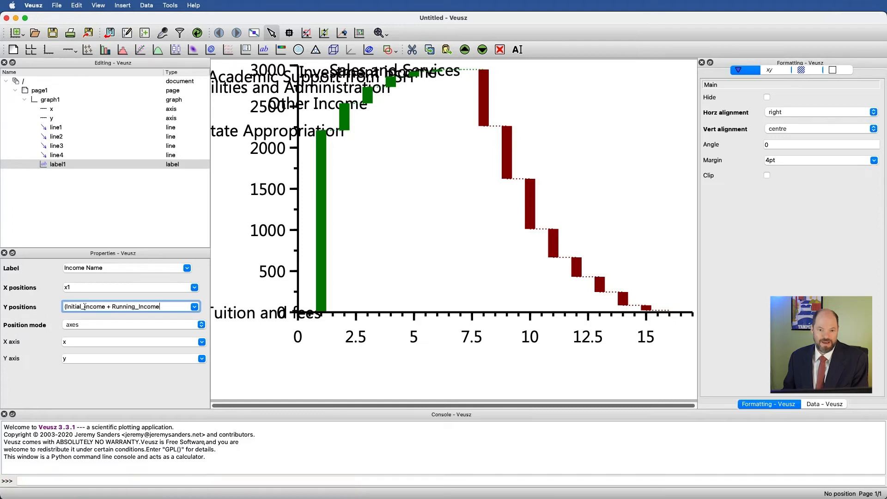
type(")/2")
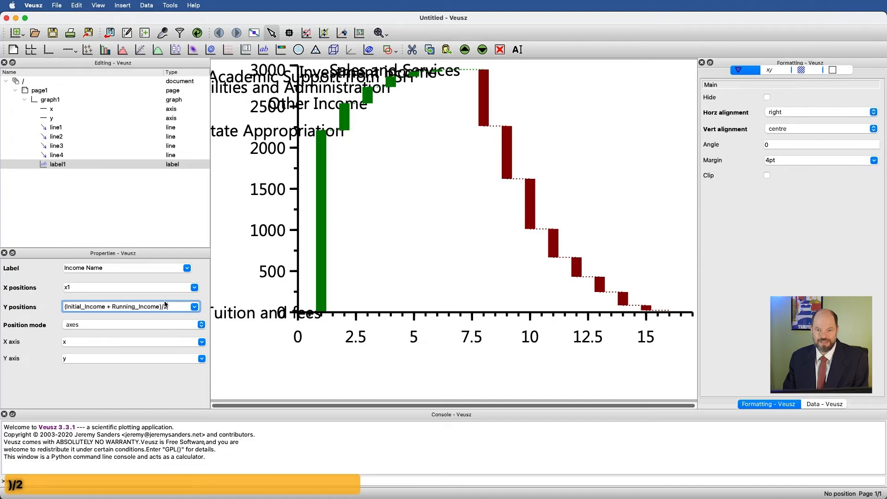
key("Return")
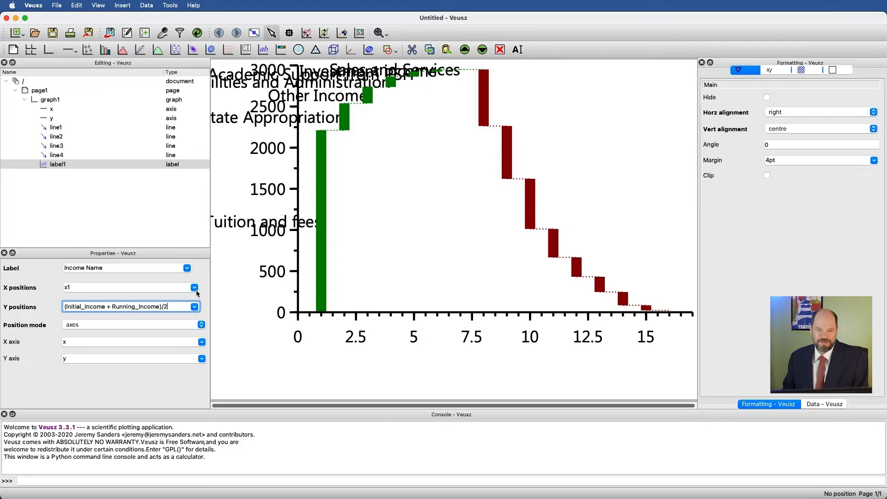
Offset the income name labels from their bars by setting the X positions to x1-0.5.
left_click(106, 287)
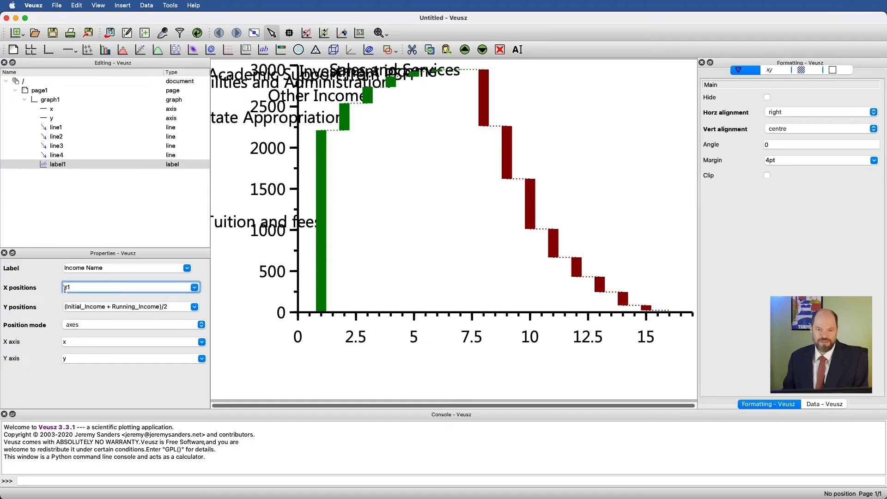
type("-0.5")
key("Return")
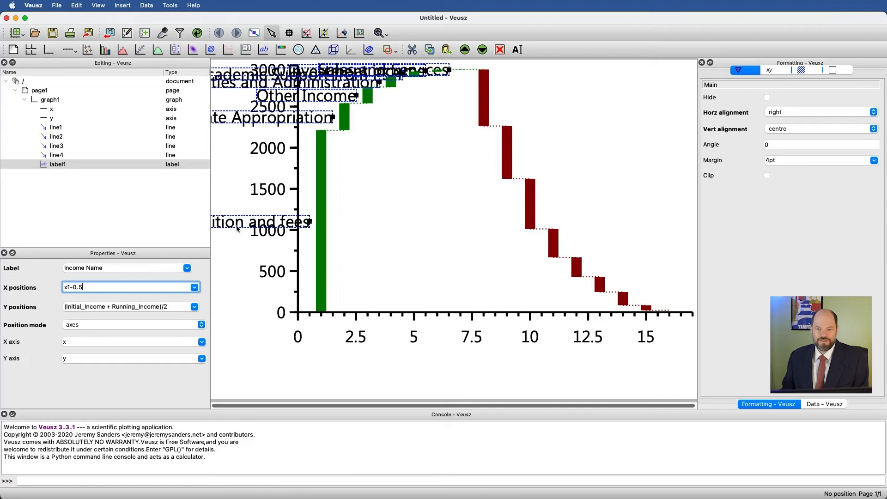
Set the left margin of graph1 to 2.5cm after trying 5cm and 3cm.
left_click(50, 100)
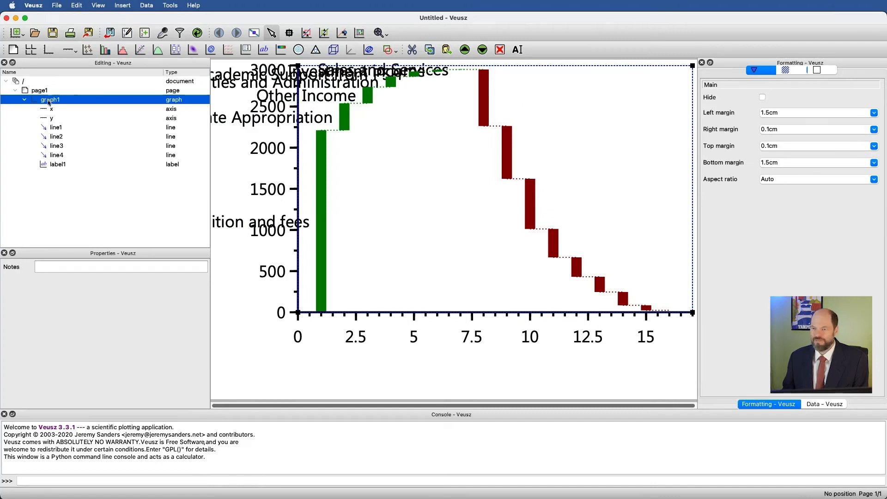
double_click(786, 116)
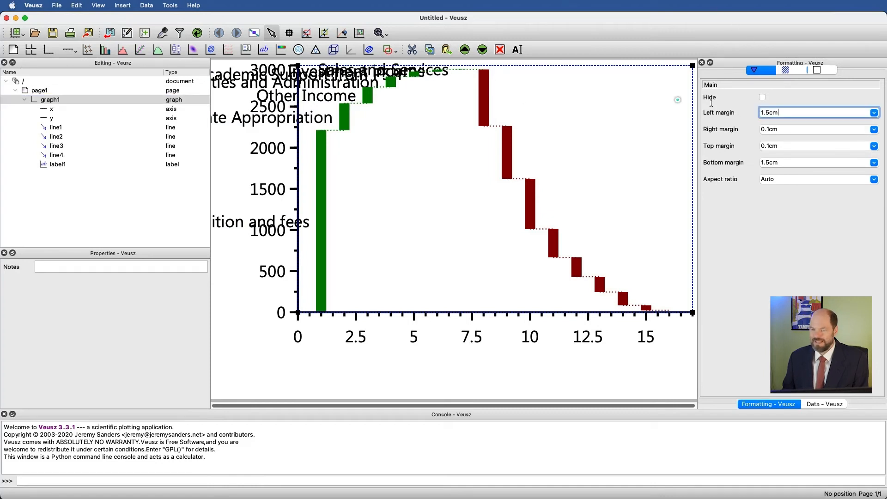
type("5cm")
key("Return")
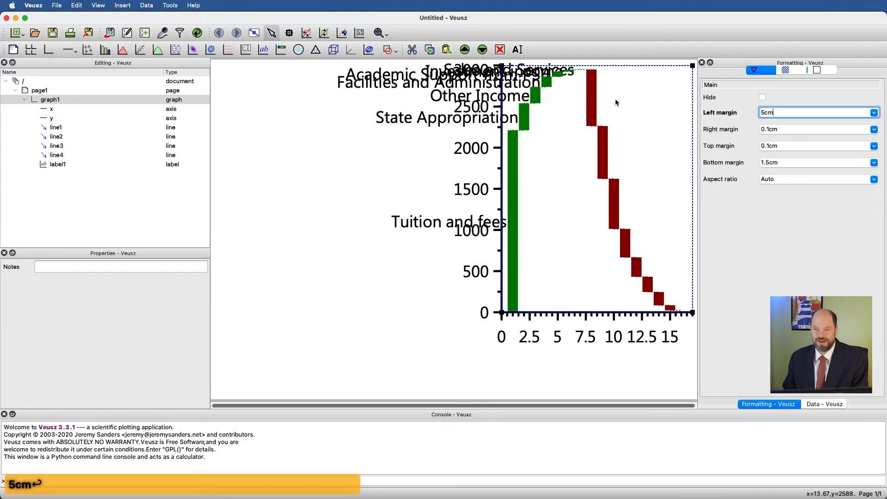
key("Left")
key("Left")
key("BackSpace")
type("3")
key("Return")
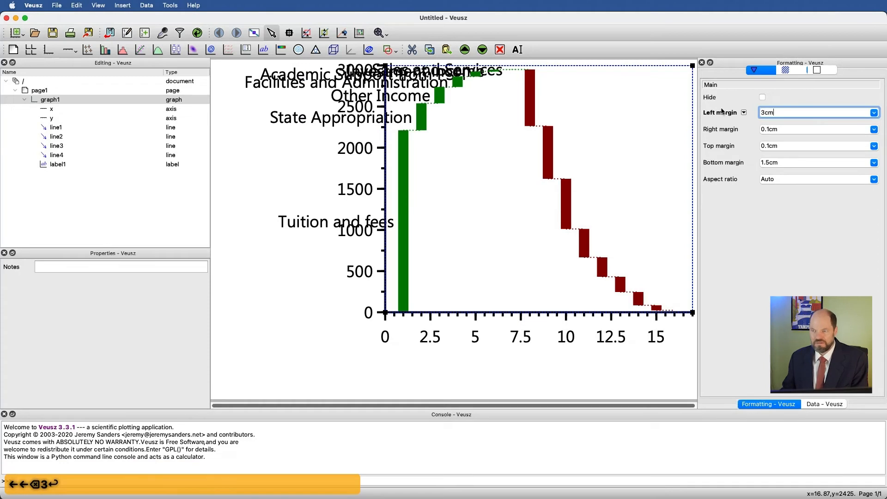
key("Left")
key("Left")
key("BackSpace")
type("2.5")
key("Return")
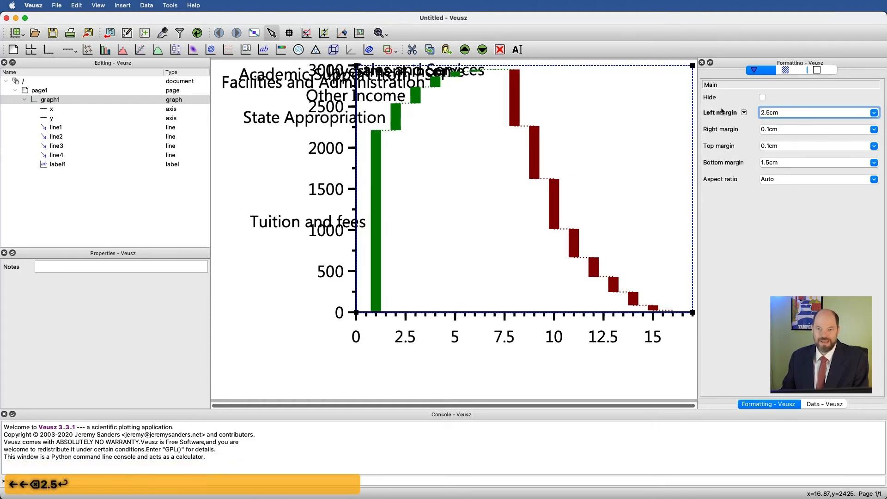
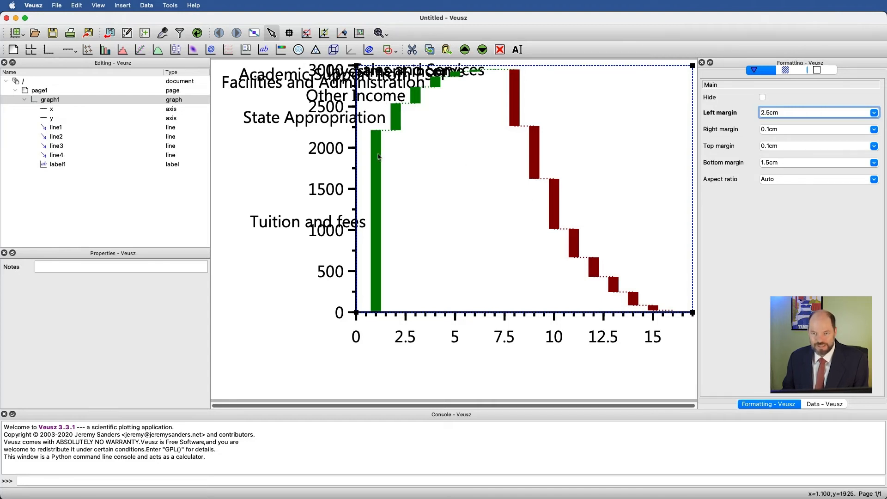
Set the height of page1 to 10in after trying 6in.
left_click(62, 90)
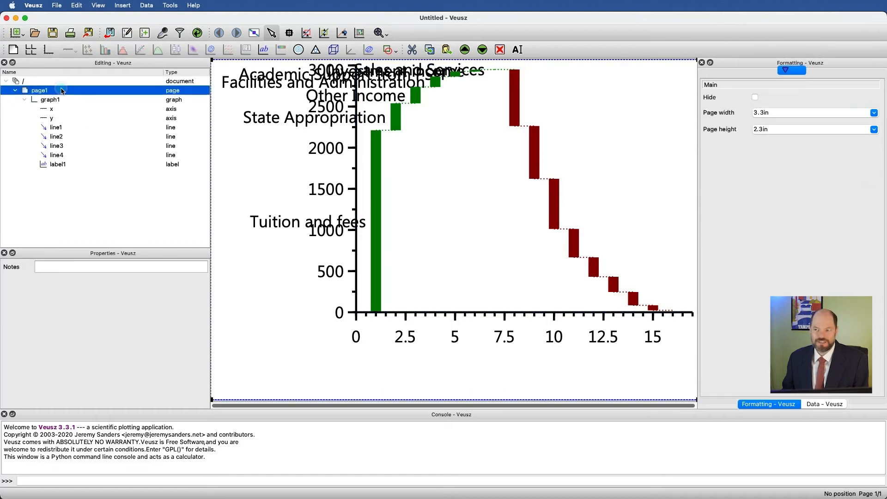
triple_click(777, 126)
type("6in")
key("Return")
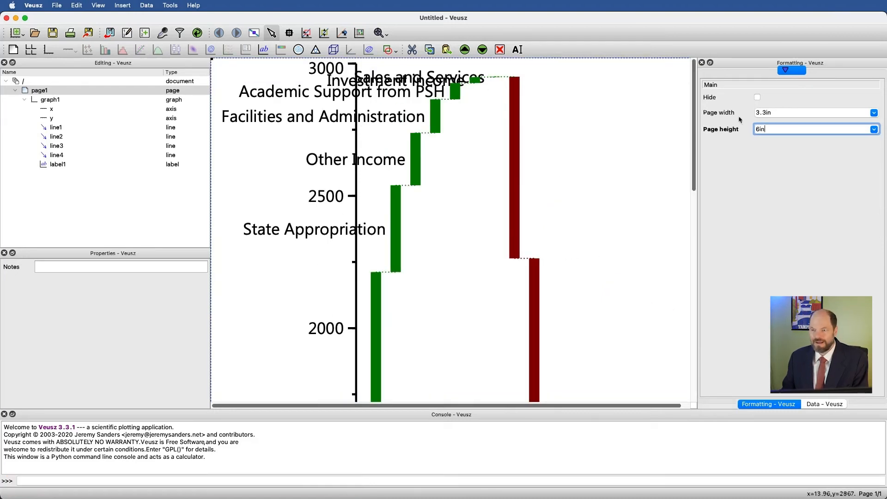
left_click_drag(771, 127, 626, 111)
type("10")
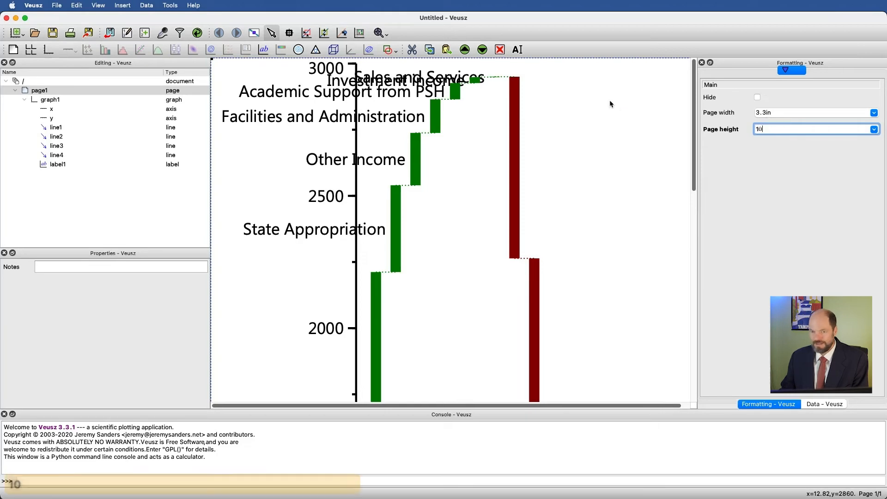
type("in")
key("Return")
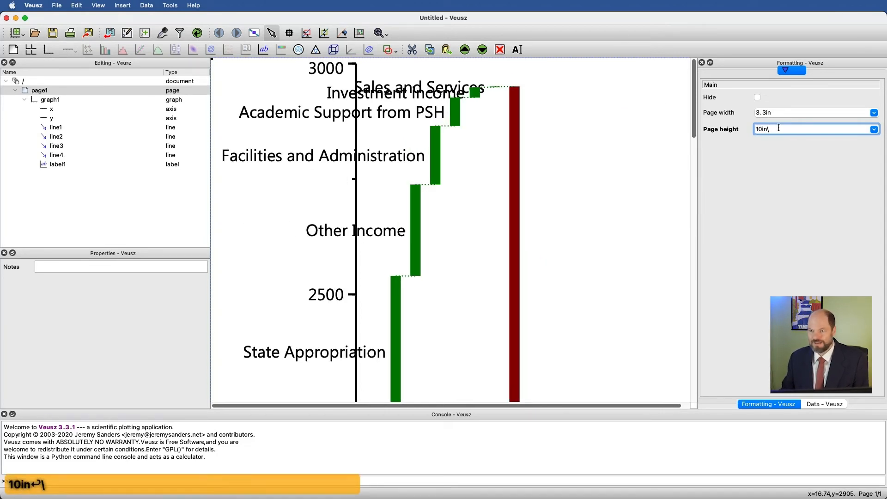
Try a height of 12in for page1.
left_click_drag(778, 128, 722, 124)
type("12in")
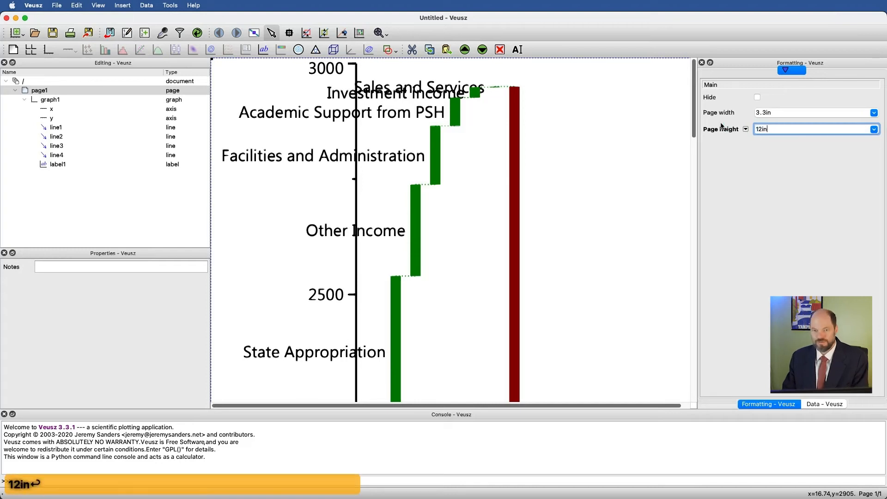
key("Return")
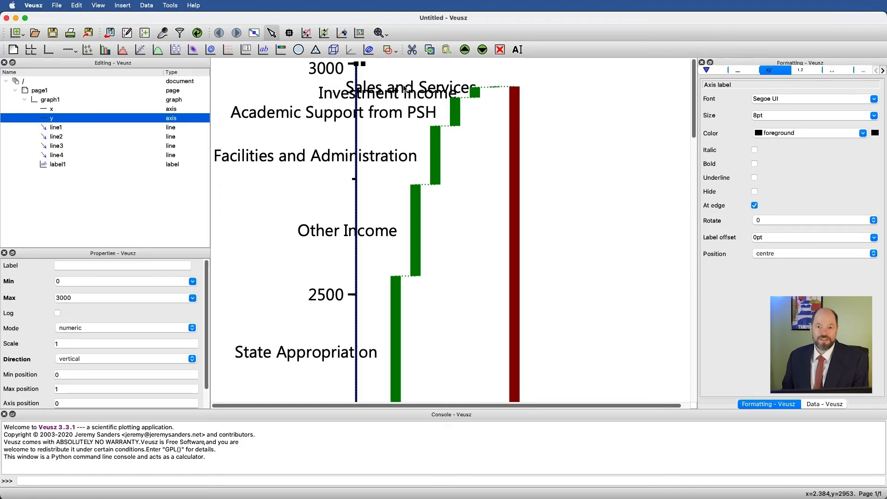
Hide both the x and y axes of graph1.
left_click(75, 3)
mouse_move(98, 5)
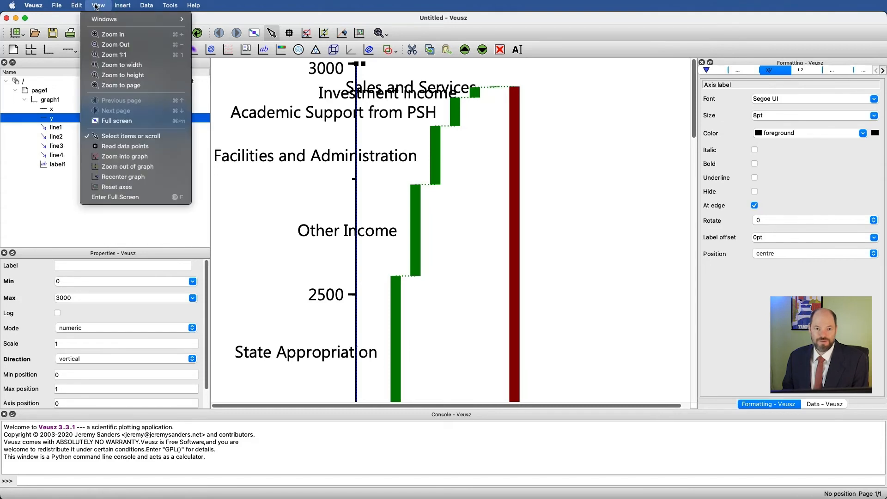
left_click(108, 86)
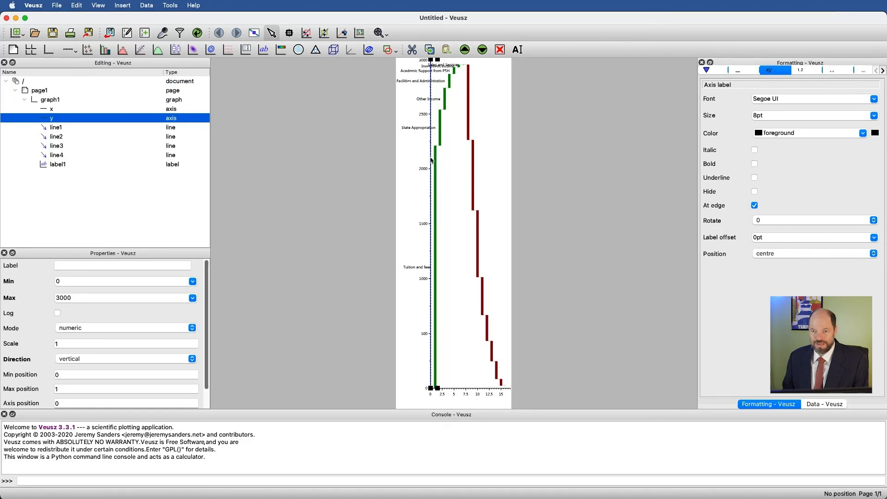
left_click(55, 112, "shift")
right_click(55, 112)
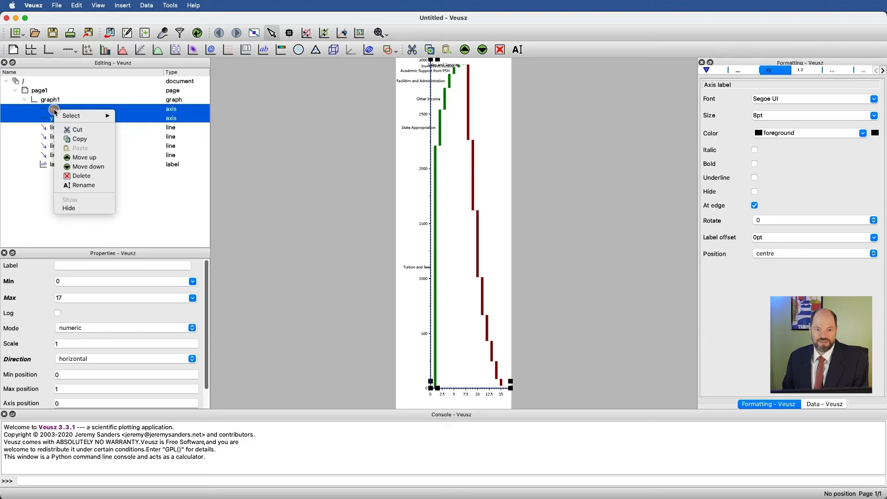
left_click(68, 208)
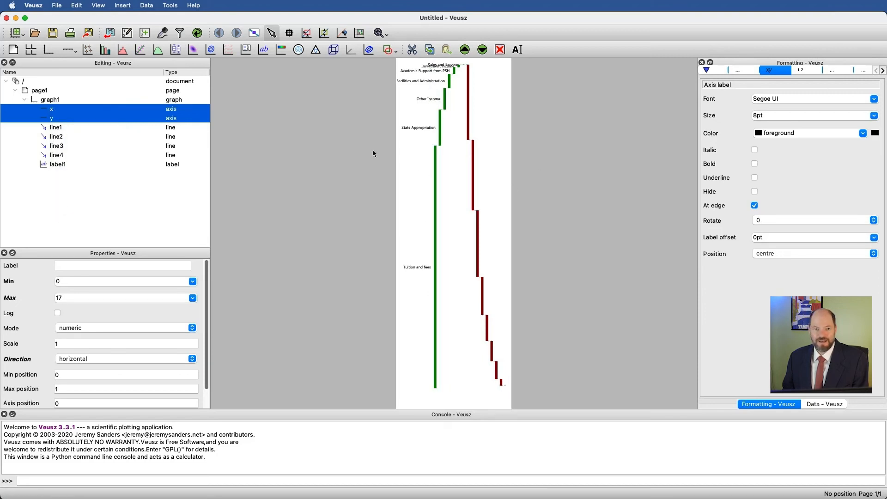
Set the text color of the income name labels (label1) to green.
left_click(83, 165)
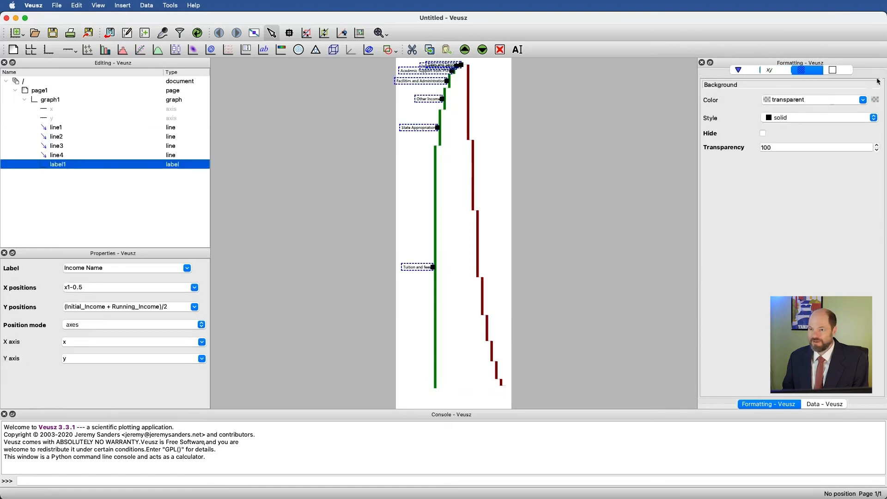
left_click(803, 118)
left_click(803, 117)
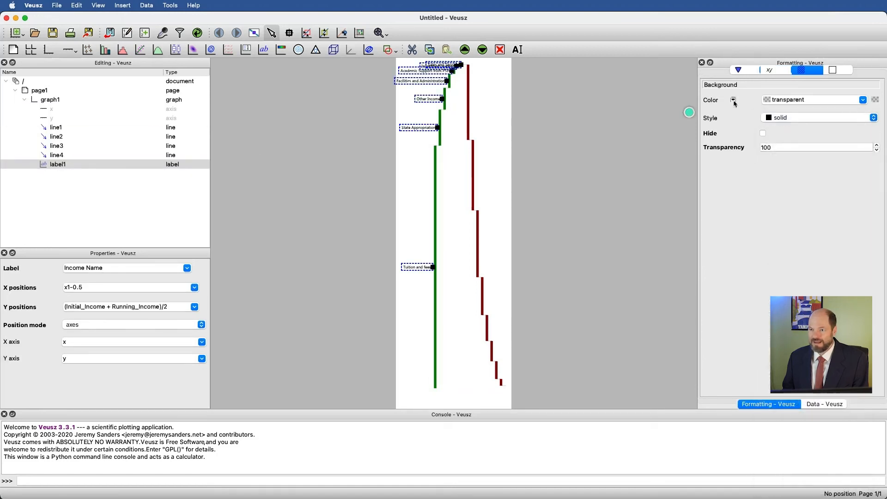
left_click(769, 70)
left_click(800, 133)
double_click(801, 133)
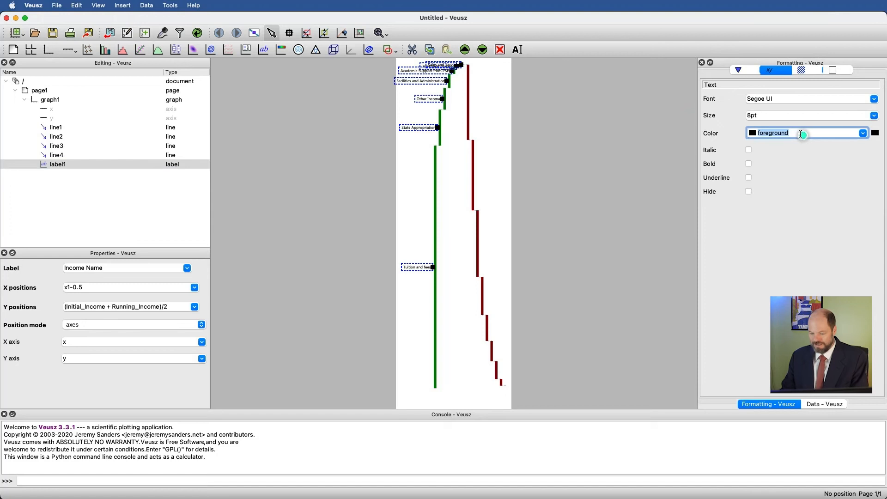
type("grtee")
key("BackSpace")
key("BackSpace")
key("BackSpace")
type("een")
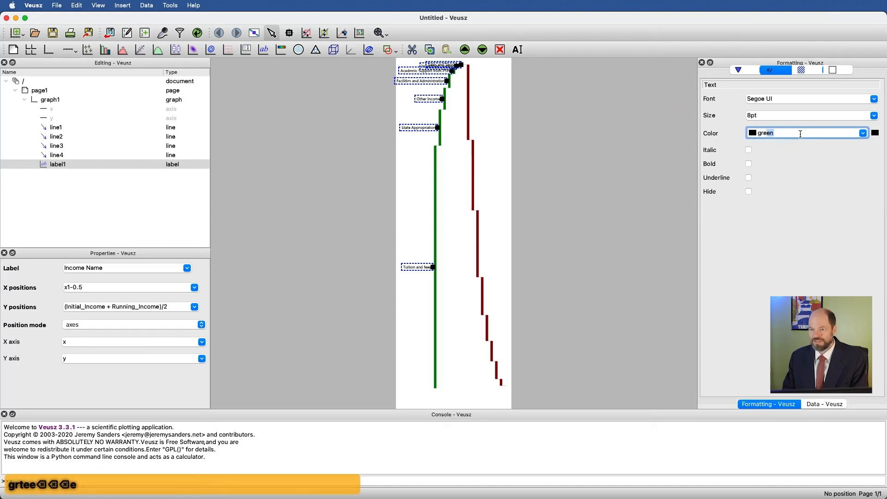
key("Return")
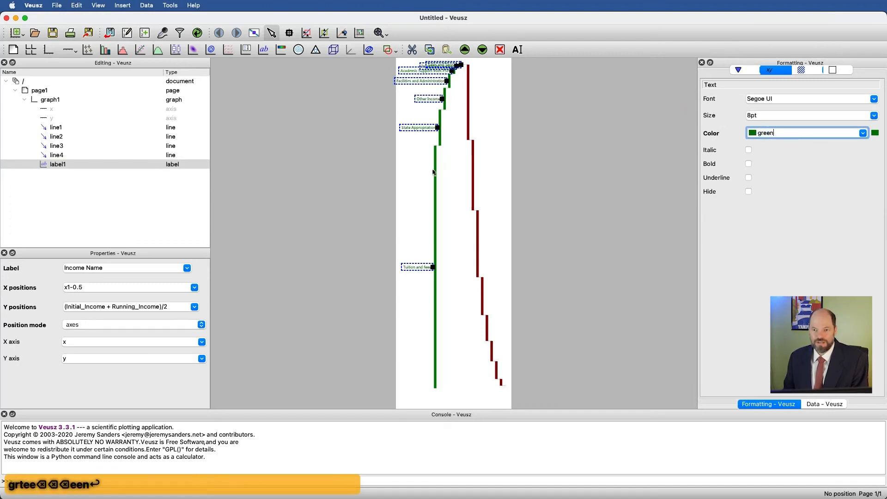
left_click(454, 181)
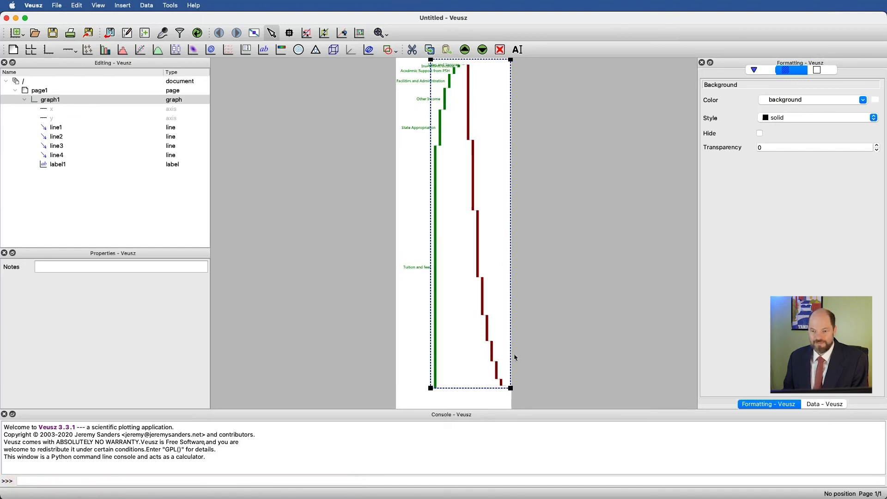
Duplicate label1 within graph1 and set the copy's label dataset to Expenditure Name.
left_click(68, 166)
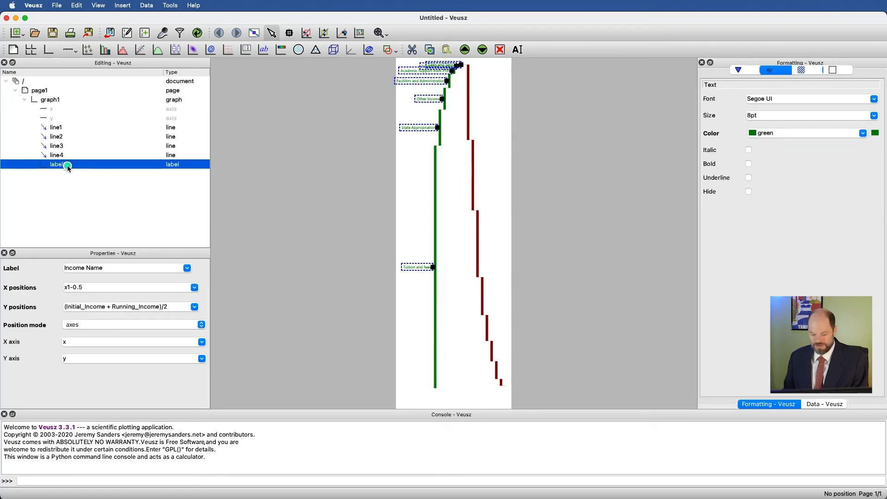
key("super+c")
key("super+v")
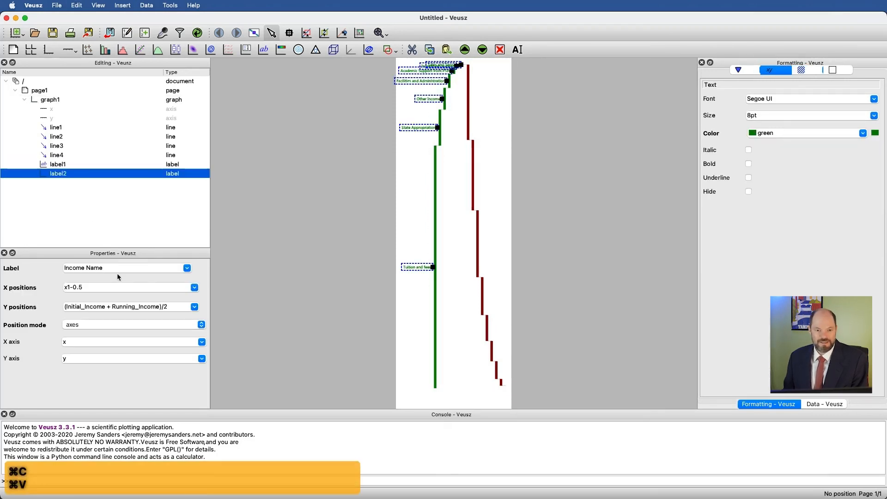
left_click(187, 268)
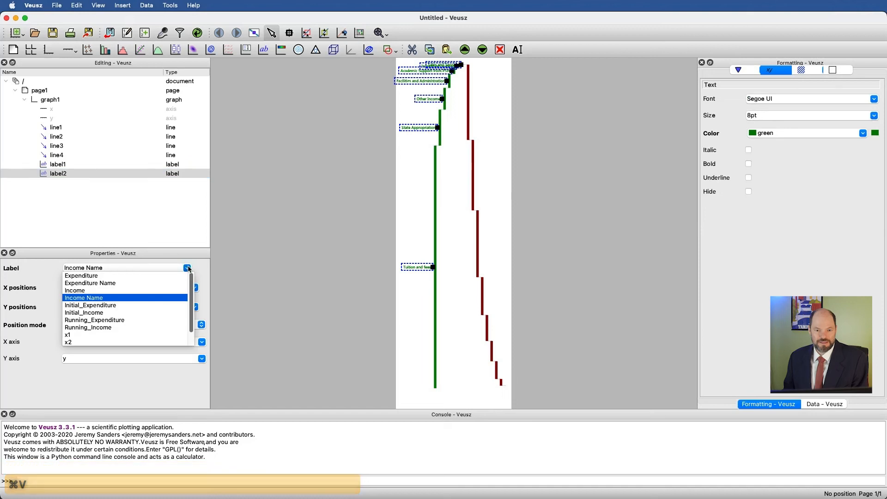
left_click(147, 283)
Replace Initial_Income with Initial_Expenditure in the Y positions expression of the expenditure labels.
left_click_drag(81, 307, 72, 307)
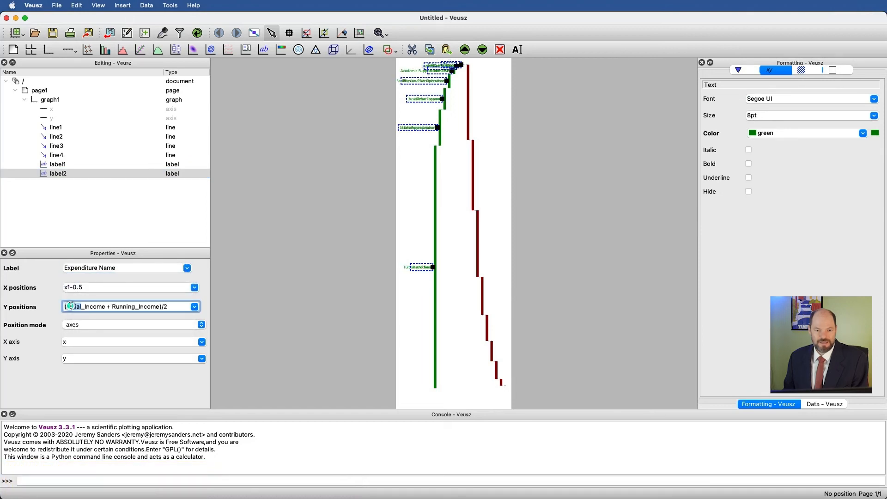
left_click(105, 307)
key("BackSpace")
key("BackSpace")
key("BackSpace")
key("BackSpace")
key("BackSpace")
key("BackSpace")
type("Expenditure")
key("Return")
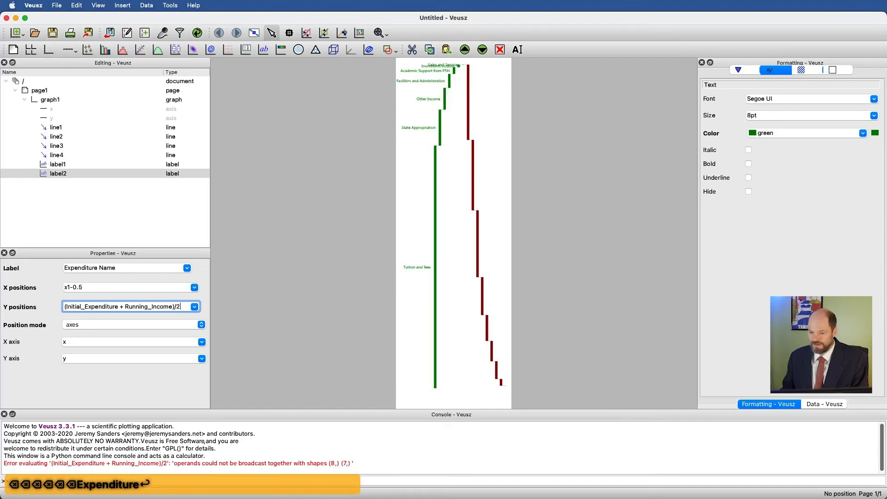
Check the column names in the PSUBudget workbook in Excel, and set label2's Y positions in Veusz to (Initial_Expenditure + Running_Expenditure)/2.
key("super+Tab")
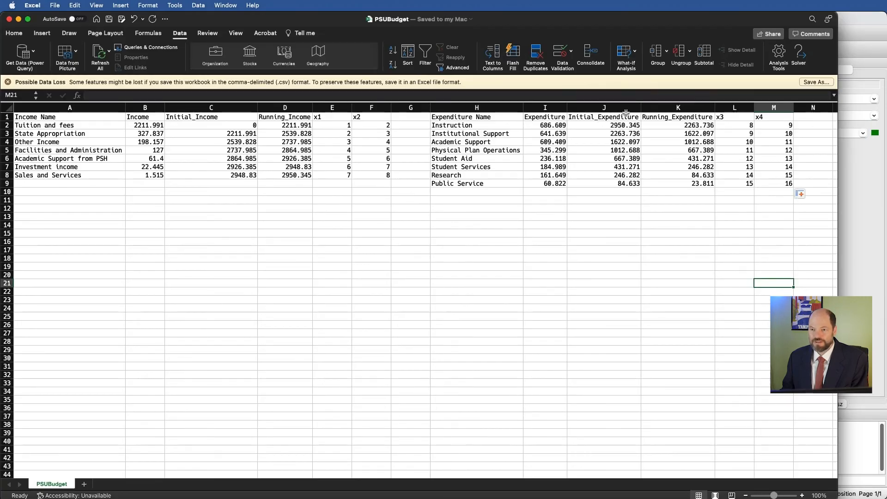
left_click(848, 223)
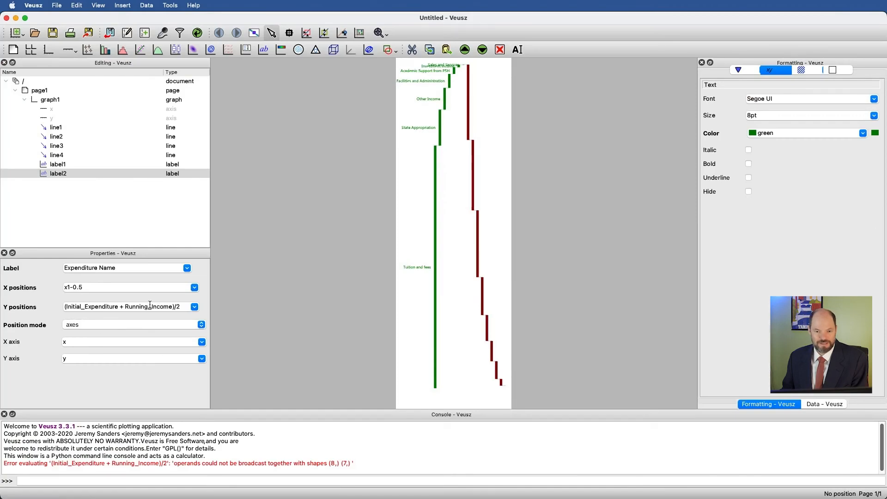
left_click_drag(152, 306, 173, 307)
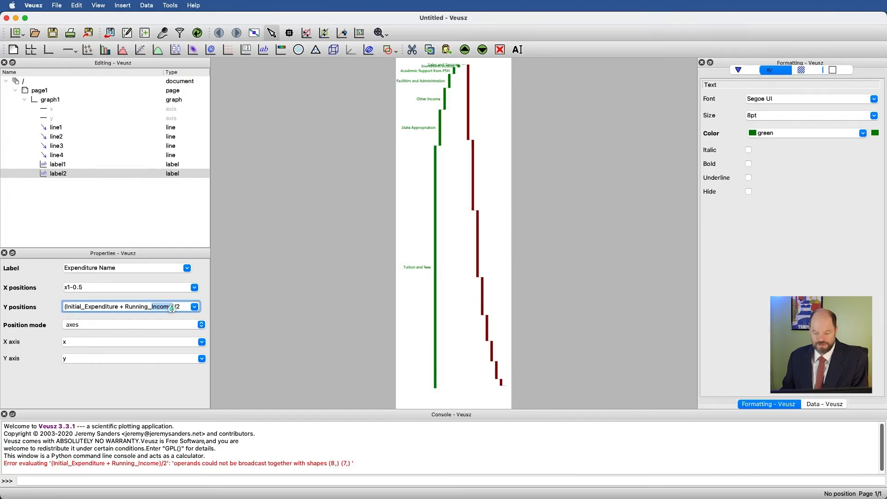
type("Running")
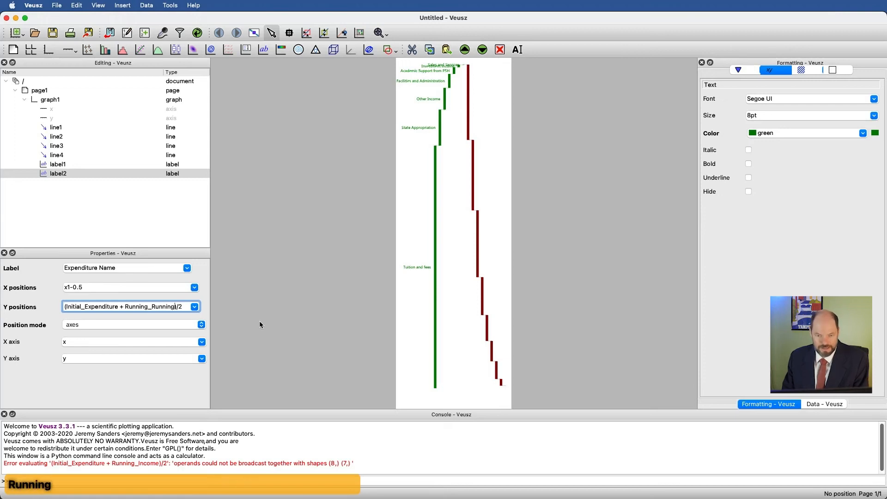
key("BackSpace")
key("BackSpace")
key("BackSpace")
type("ing")
key("BackSpace")
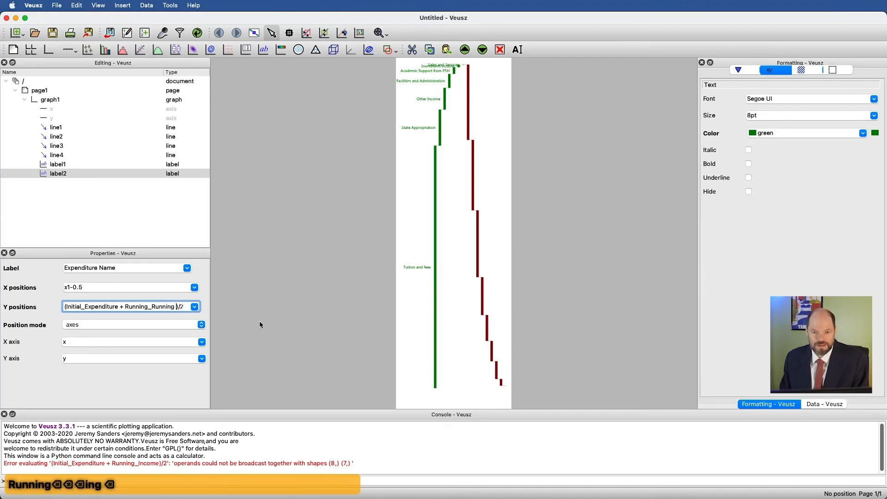
key("BackSpace")
key("BackSpace")
key("BackSpace")
key("BackSpace")
key("BackSpace")
key("BackSpace")
key("BackSpace")
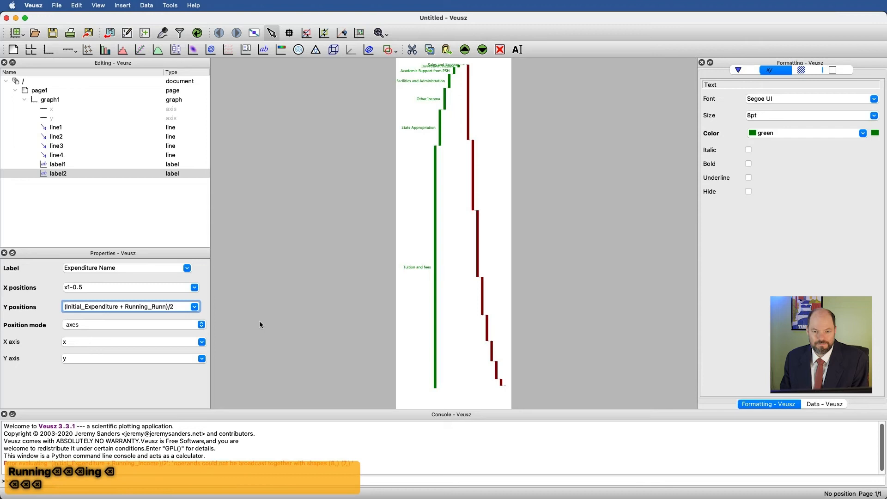
type("Expenditure")
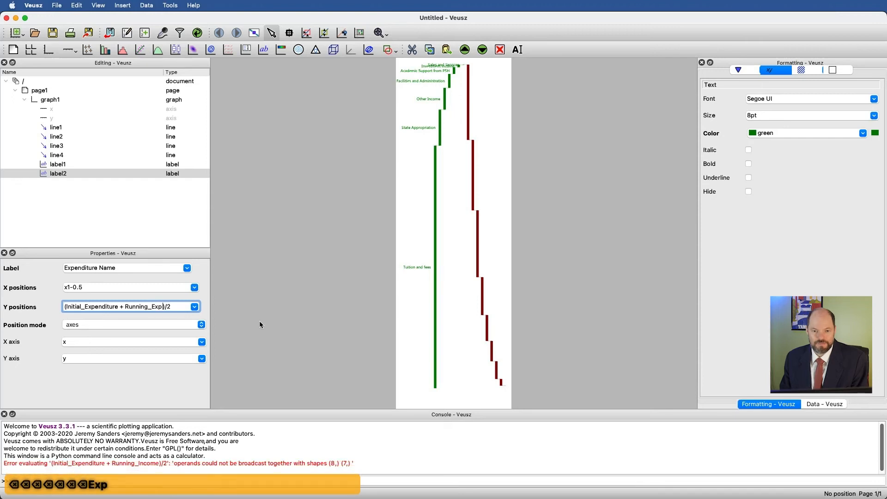
key("Return")
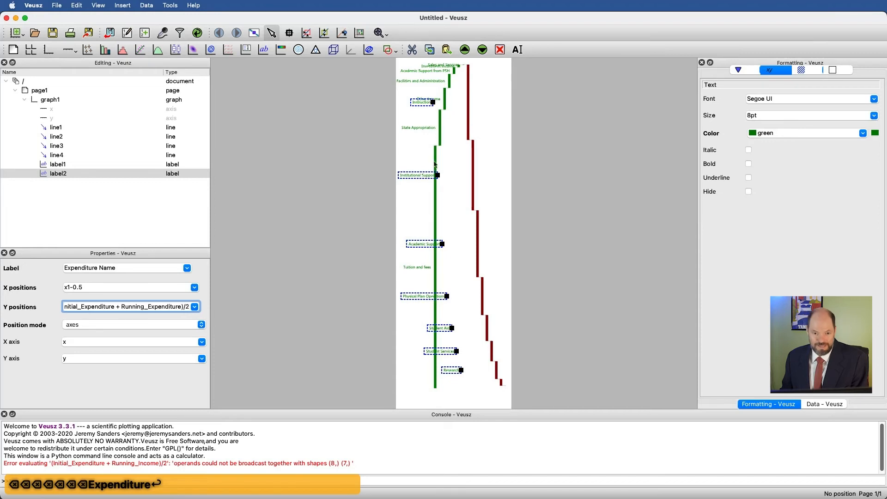
Set the X positions of the expenditure labels to x3+0.5.
left_click(72, 287)
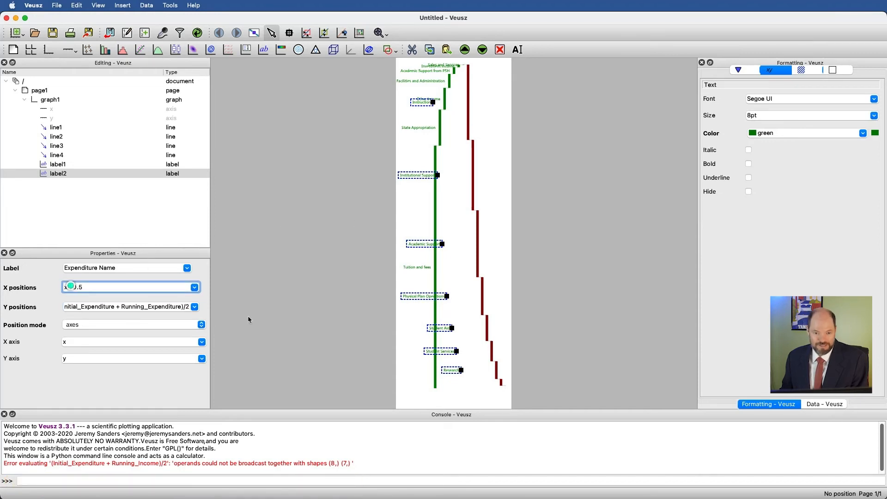
key("BackSpace")
type("3")
key("Right")
key("BackSpace")
type("+")
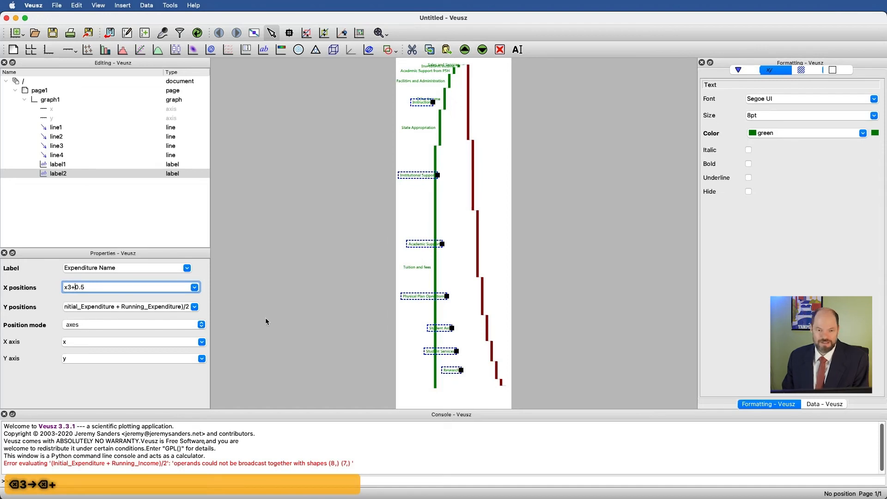
key("Return")
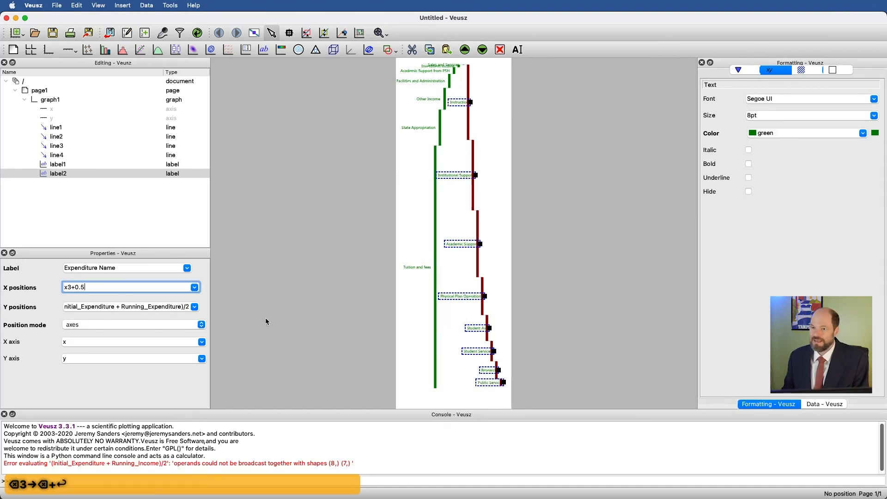
Set the horizontal alignment of the expenditure labels to left and their text color to darkred.
left_click(739, 72)
left_click(777, 114)
left_click(776, 96)
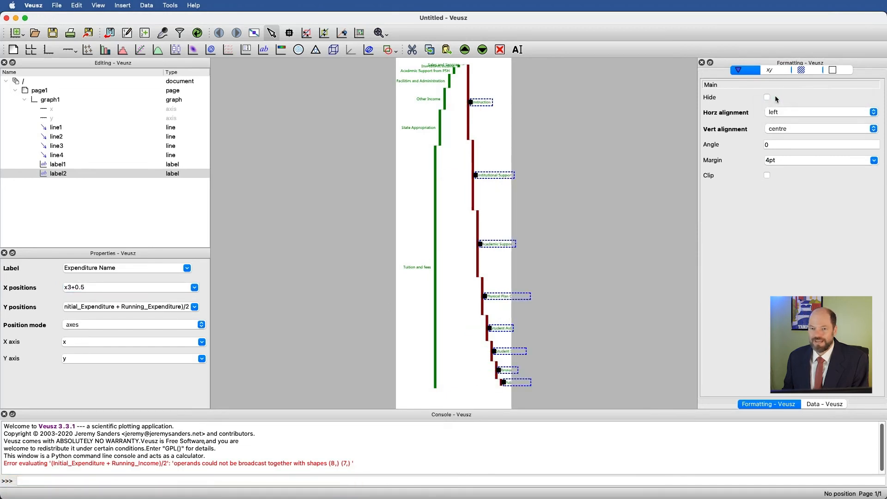
left_click(776, 73)
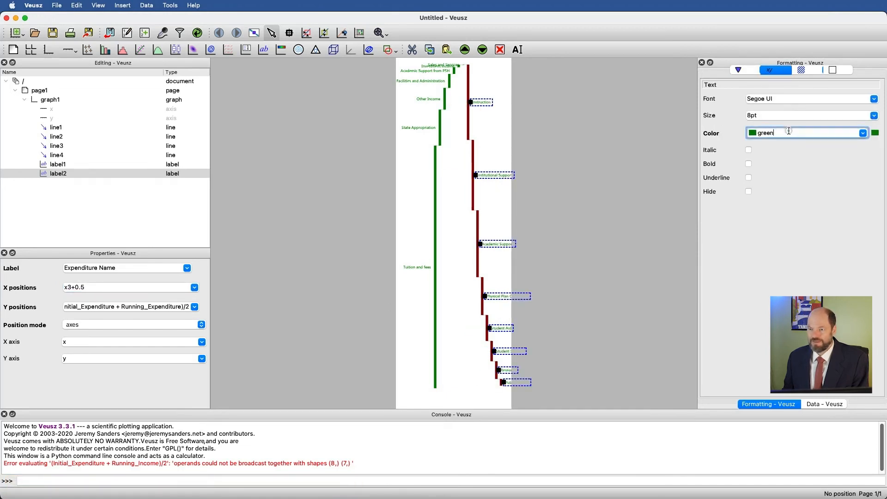
double_click(766, 134)
type("darkred")
key("Return")
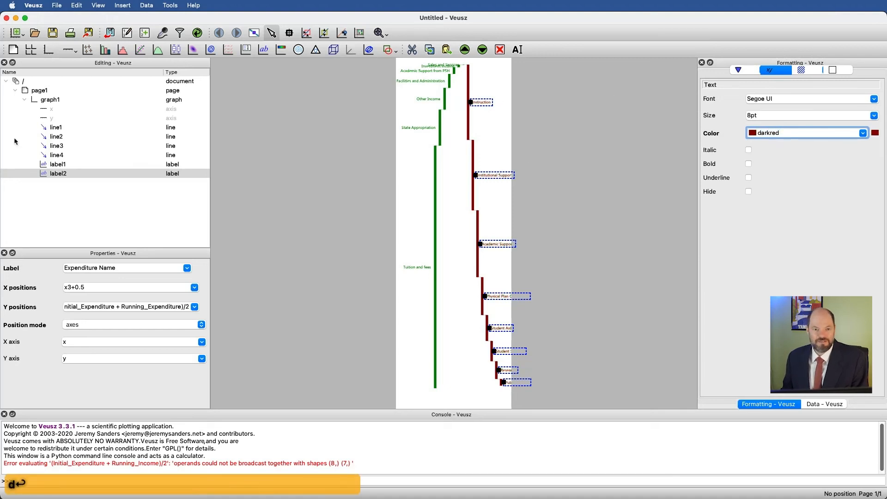
Set the right margin of graph1 to 3cm after trying 5cm and 4cm.
left_click(39, 102)
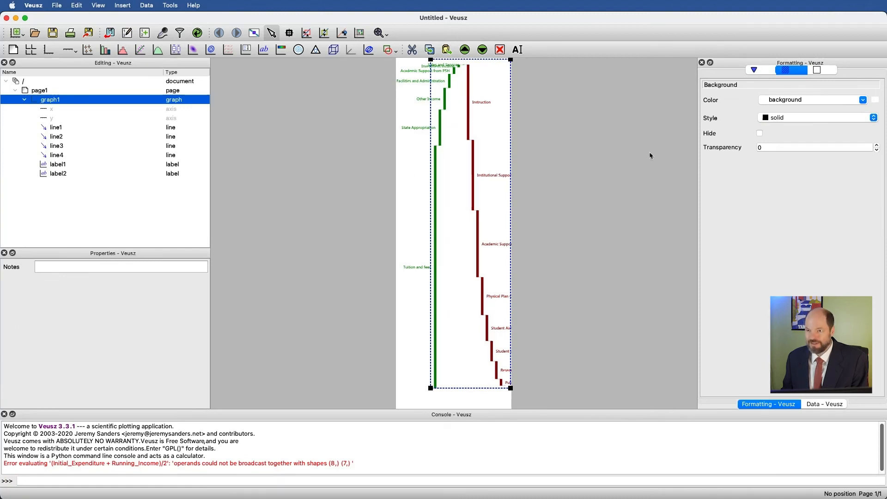
left_click(753, 70)
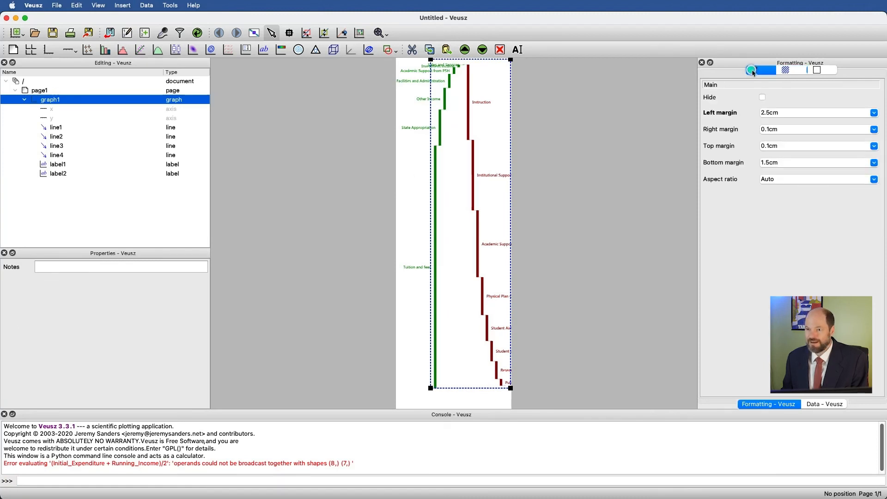
double_click(782, 132)
type("5")
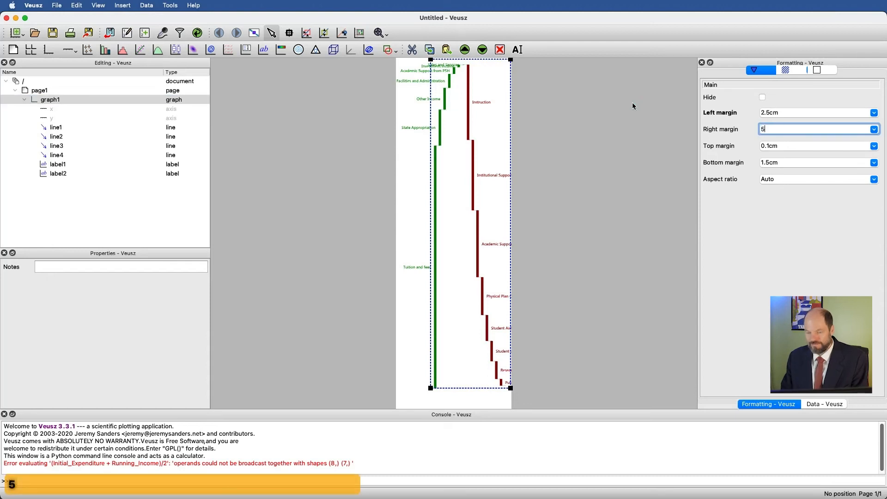
type("cm")
key("Return")
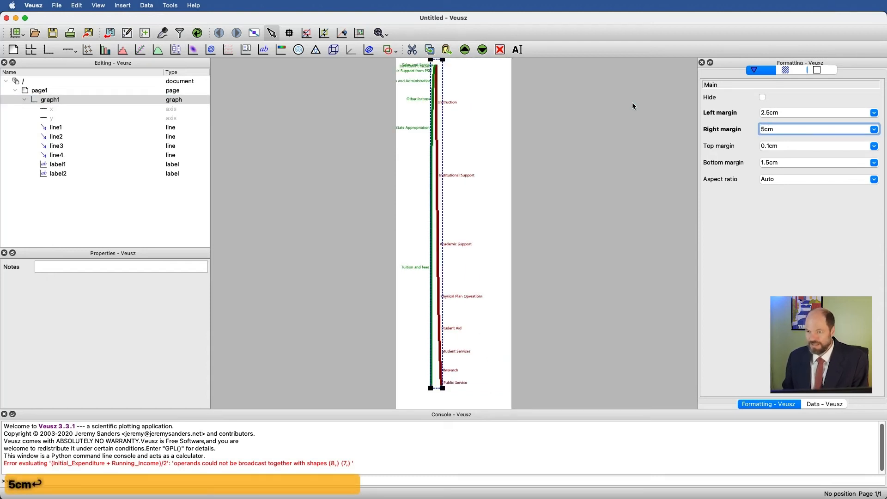
key("Left")
key("Left")
key("BackSpace")
type("4")
key("Return")
key("Left")
key("Left")
key("BackSpace")
type("3")
key("Return")
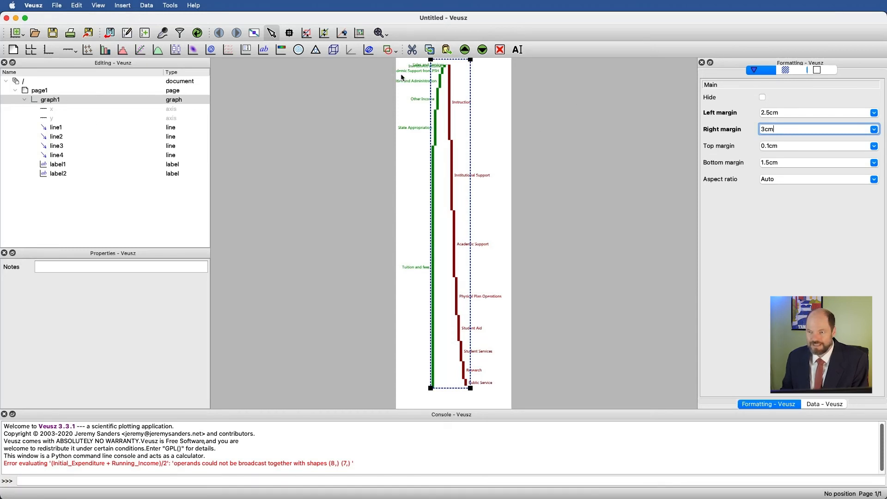
Set the left margin of graph1 to 3.5cm after trying 3cm.
left_click_drag(771, 114, 761, 115)
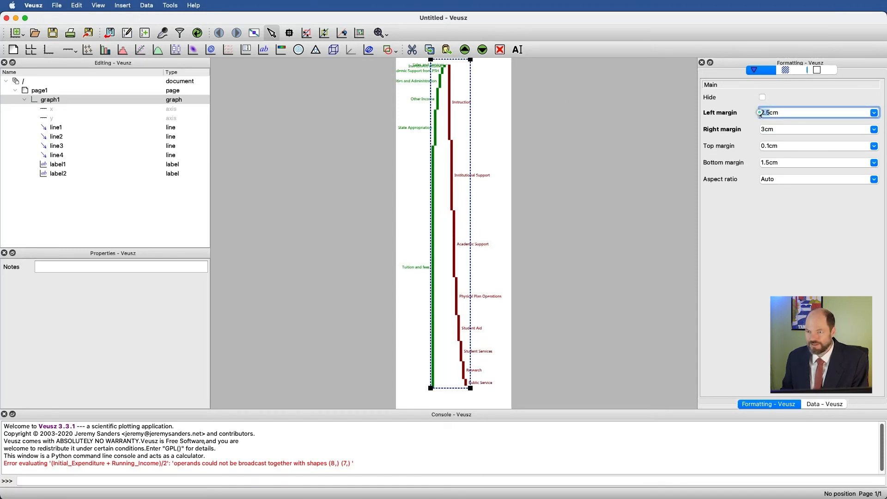
type("3")
key("Return")
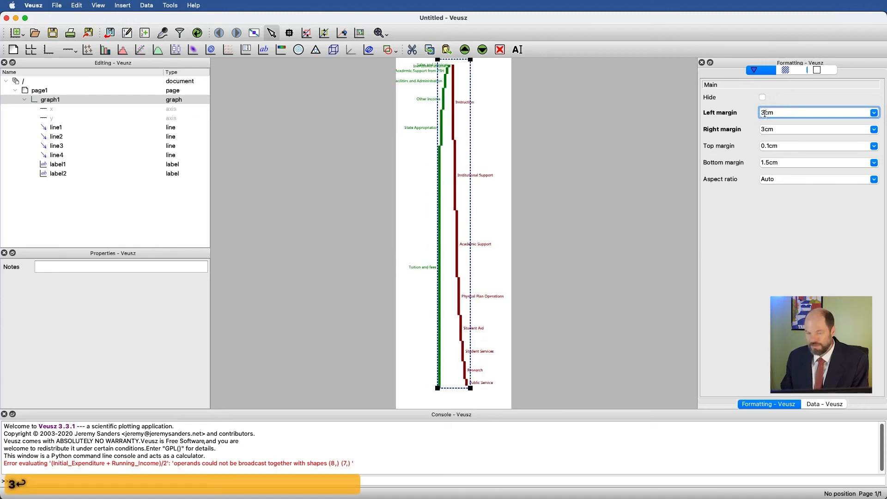
left_click(766, 114)
type(".5")
key("Return")
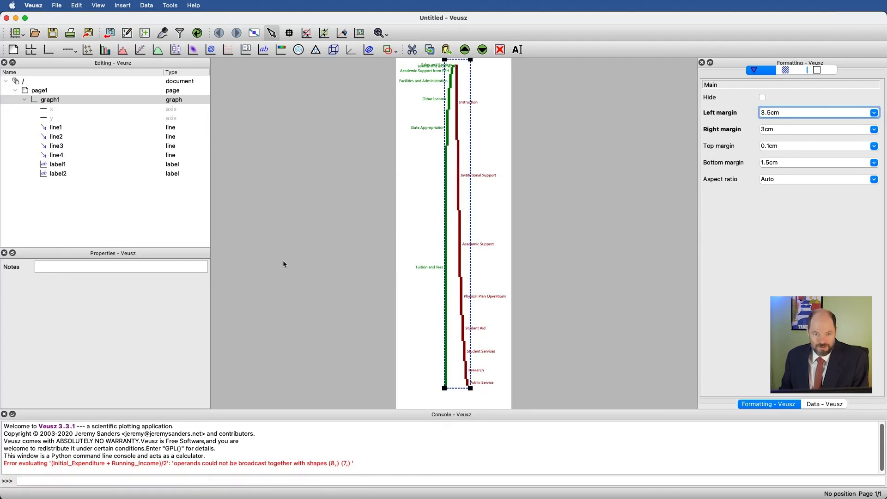
Set the width of page1 to 6.5in, after trying 6in, and its height to 9in.
left_click(40, 92)
left_click(830, 116)
left_click_drag(830, 116, 593, 100)
type("6")
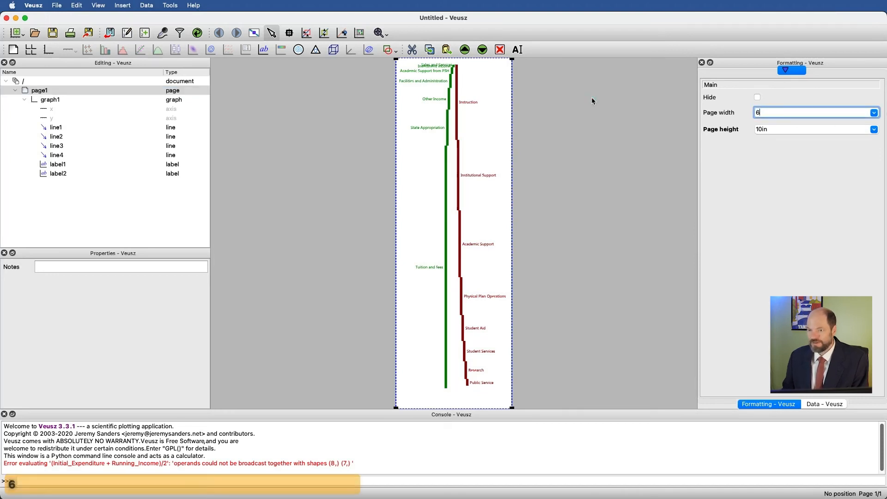
type("in")
key("Return")
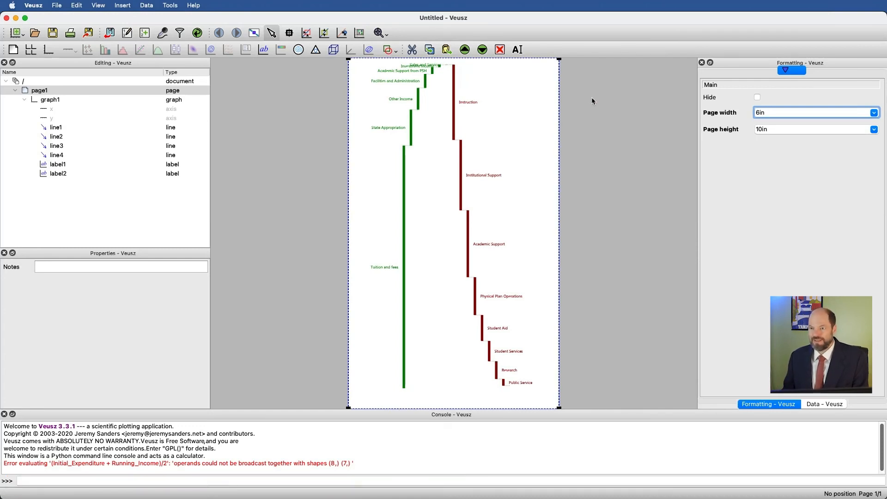
left_click_drag(776, 113, 644, 99)
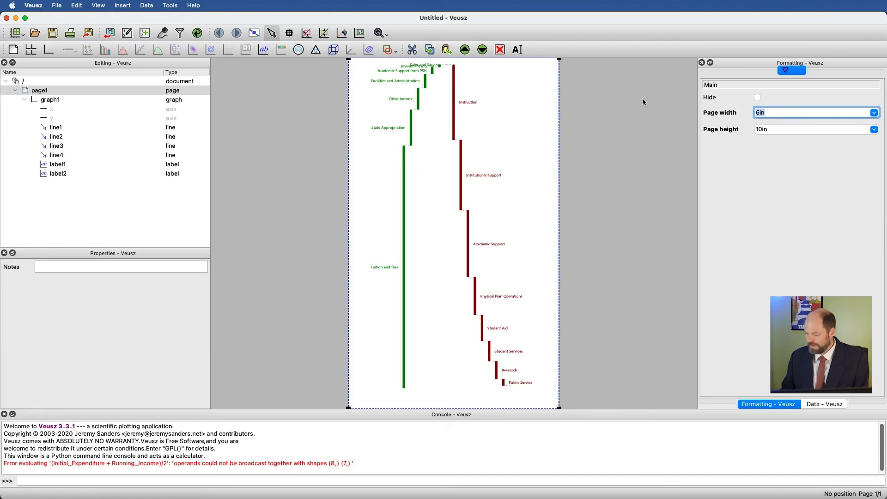
type("6.5")
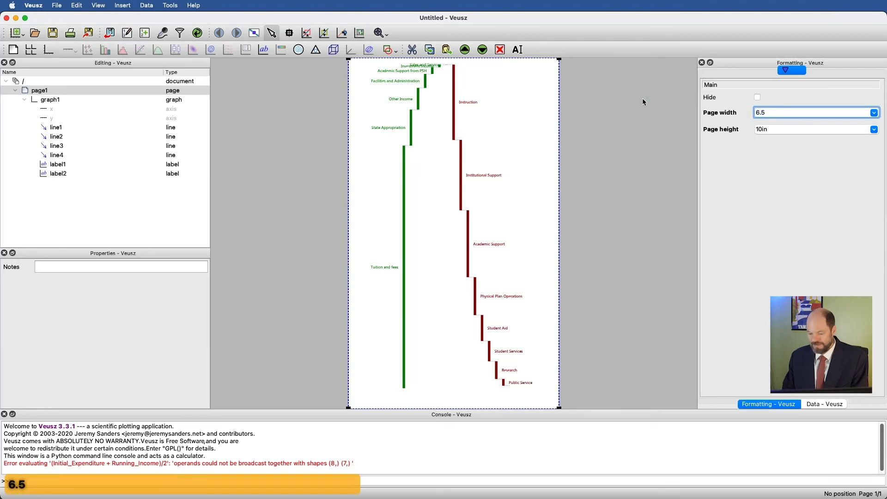
type("in")
key("Tab")
key("Tab")
type("9in")
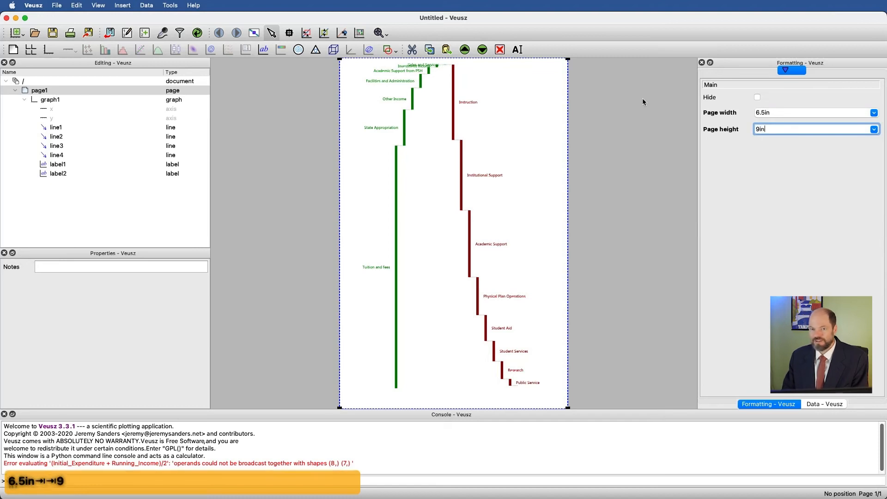
key("Return")
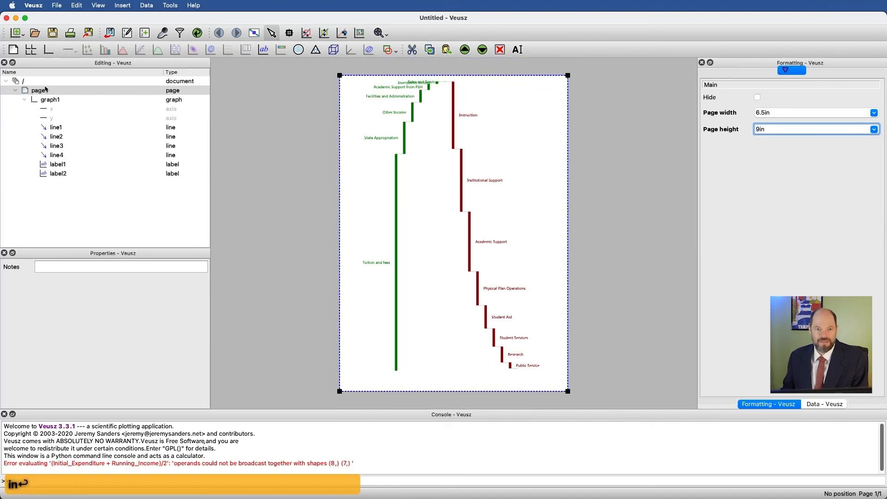
Set the bottom margin of graph1 to .1cm and its top margin to 0.5cm.
left_click(50, 100)
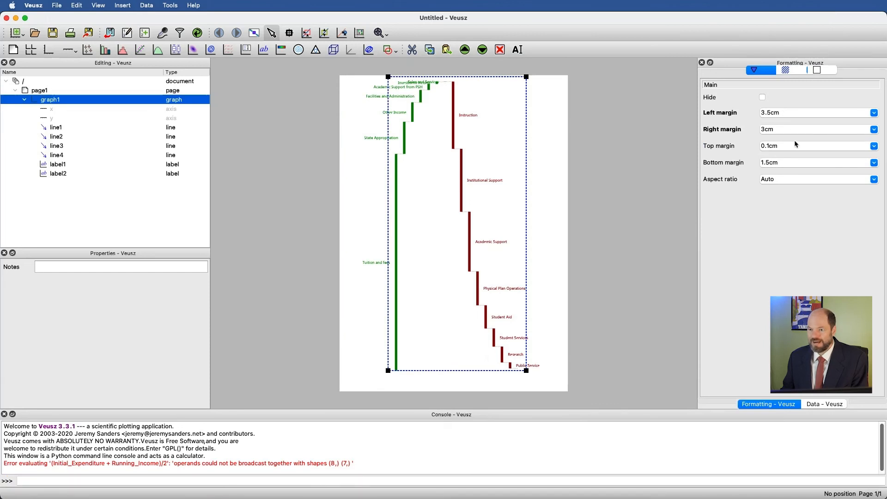
left_click(771, 163)
key("BackSpace")
key("BackSpace")
key("BackSpace")
key("BackSpace")
type(".1")
key("Return")
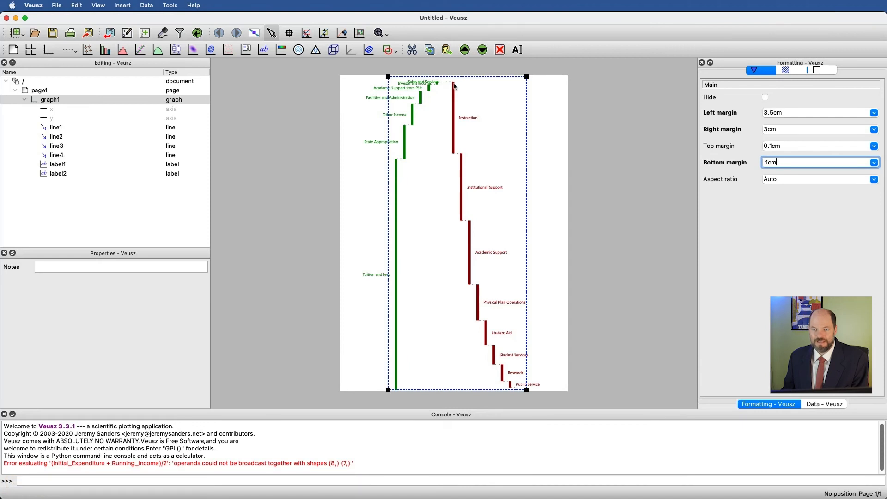
left_click(773, 146)
key("BackSpace")
type("5")
key("Return")
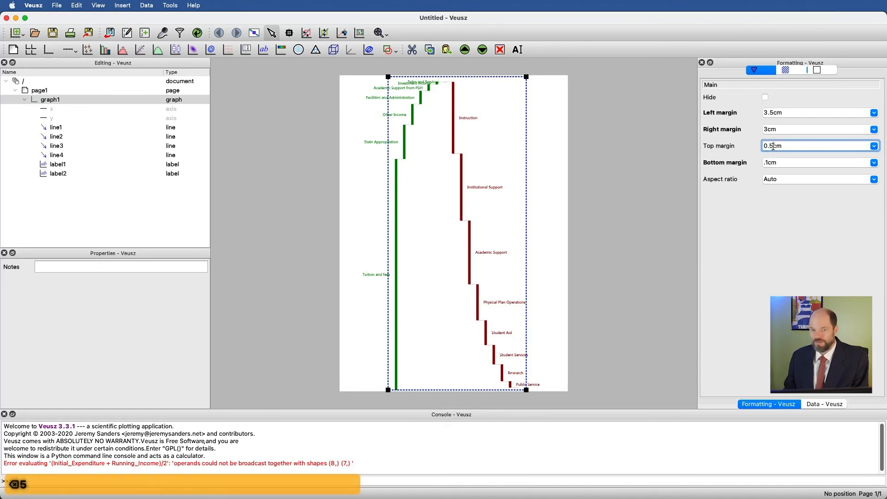
Add a new text label to graph1 and rename it Title.
left_click(264, 51)
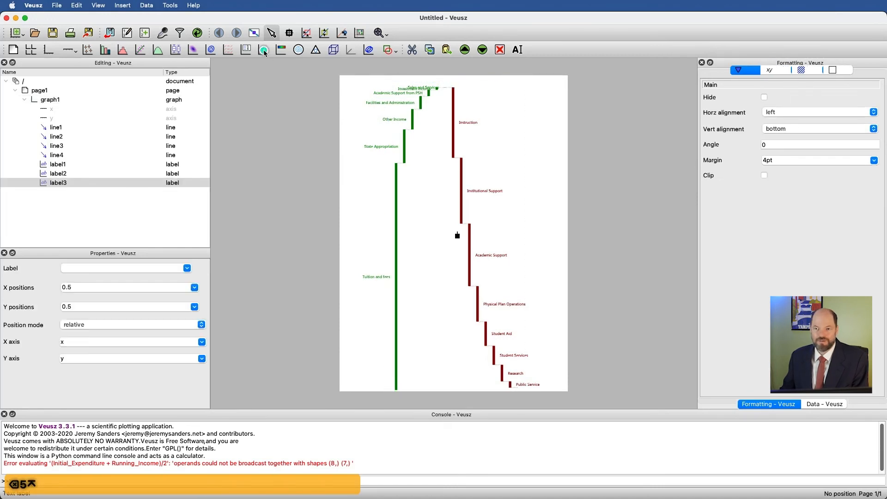
left_click(518, 49)
type("Titk")
key("BackSpace")
type("le")
key("Return")
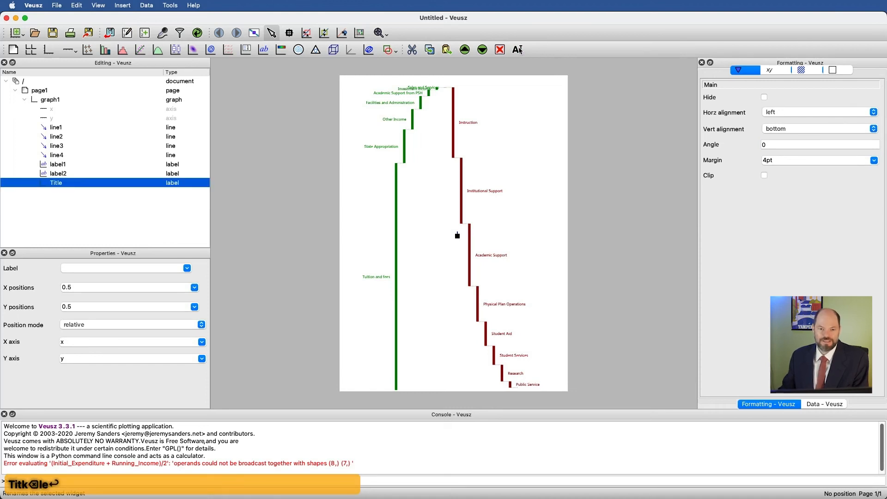
Enter "Penn State has a" as the beginning of the Title label's text.
left_click(124, 269)
type("Penn S")
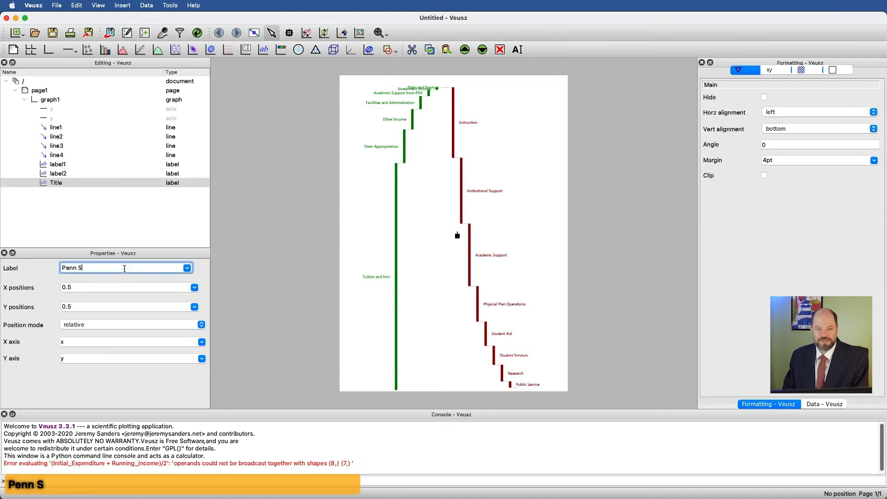
type("tate has a")
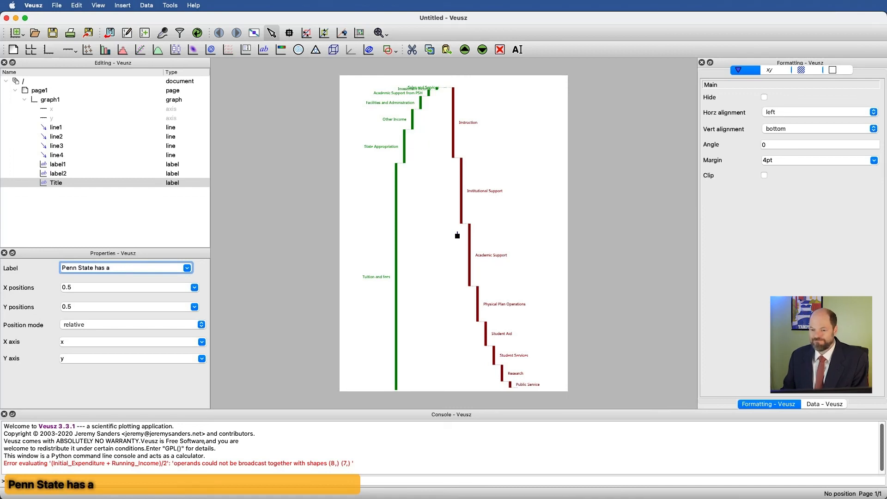
Check the final Running_Income value in the PSUBudget workbook in Excel, and return to Veusz.
key("super+Tab")
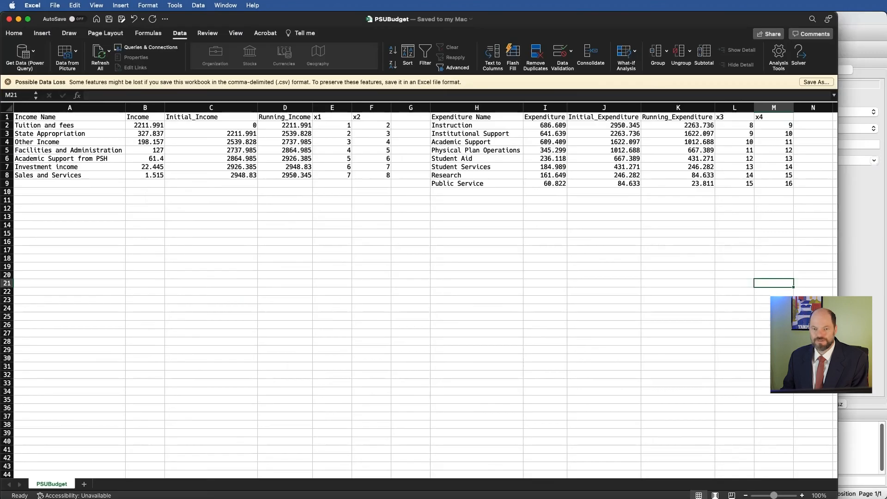
left_click(296, 175)
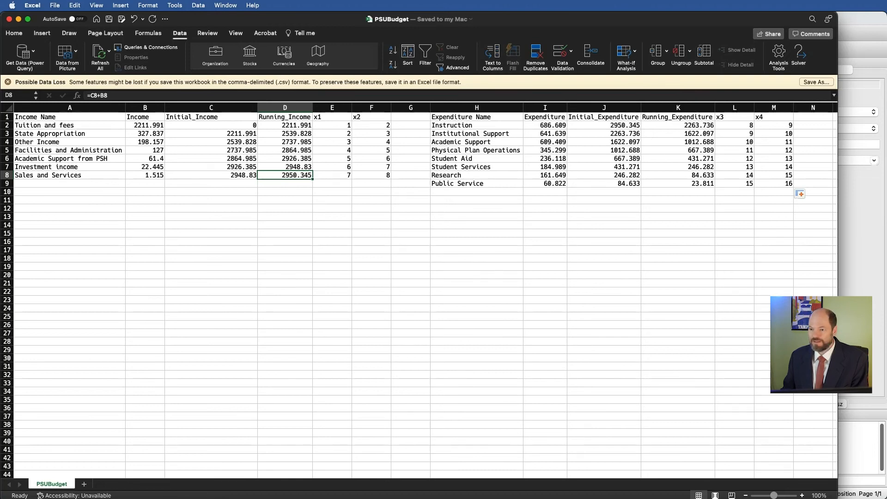
left_click(853, 345)
Complete the Title label's text so it reads "Penn State has a $2.95B budget".
left_click(120, 270)
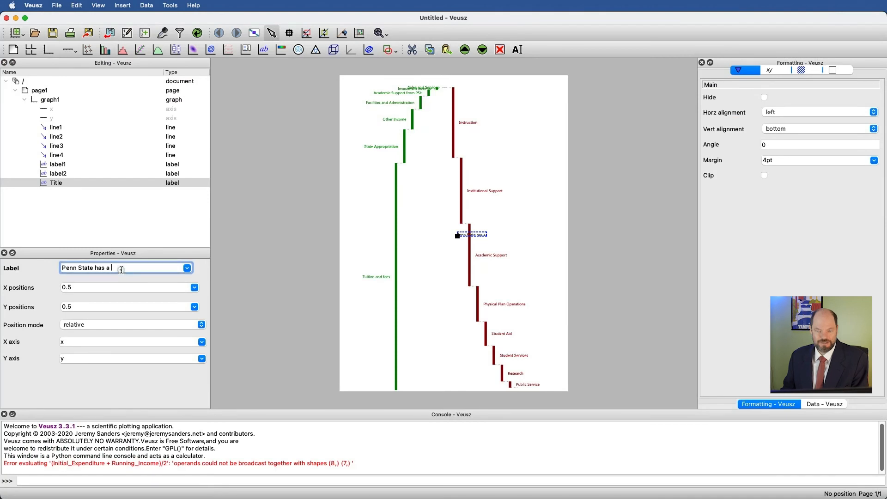
type("2.9")
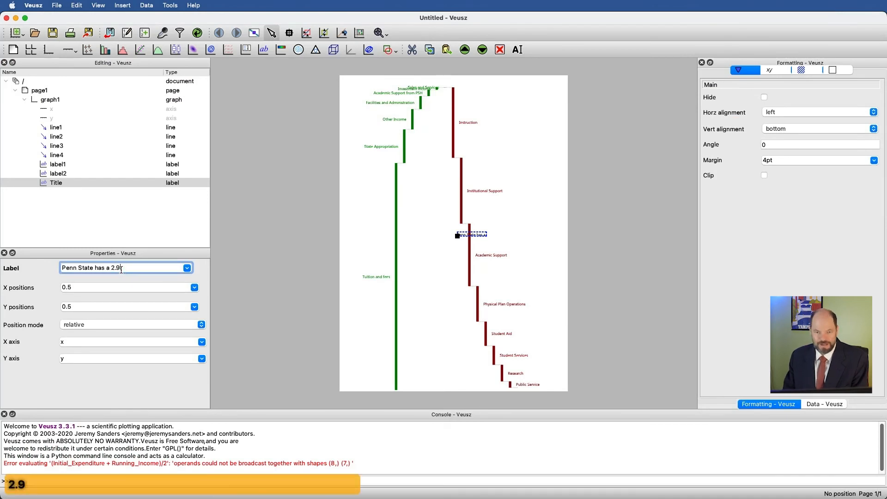
type("5")
key("Left")
key("Left")
key("Left")
key("Left")
type("$")
key("Right")
key("Right")
key("Right")
key("Right")
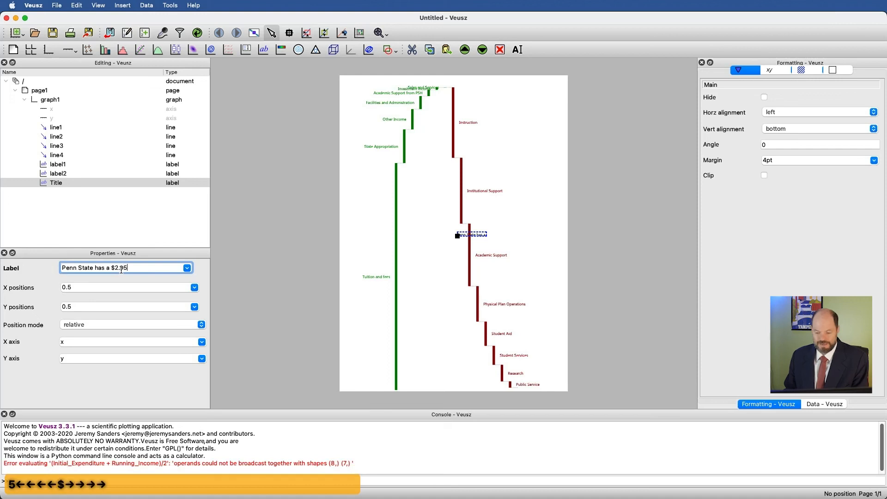
type("M")
key("BackSpace")
type("B")
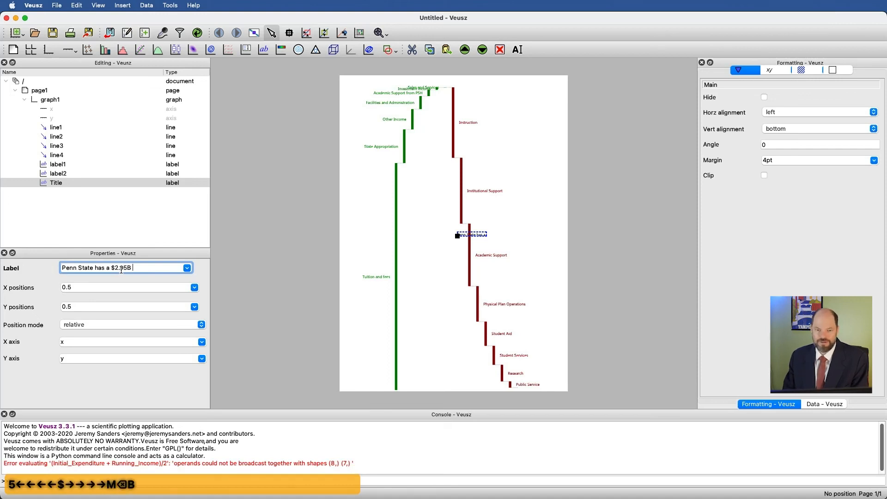
type(" budget")
key("Return")
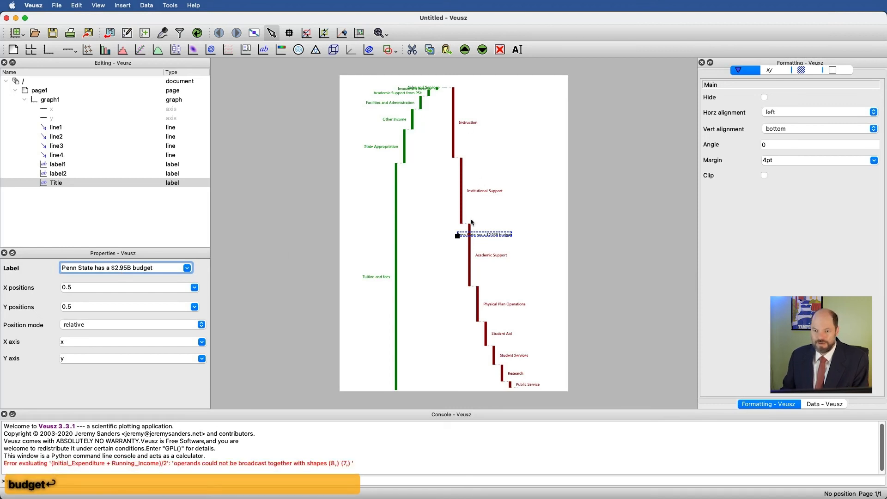
Move the Title label above the bars, to about X 0.266 and Y 0.998, and set its text size to 10pt.
left_click_drag(457, 235, 425, 82)
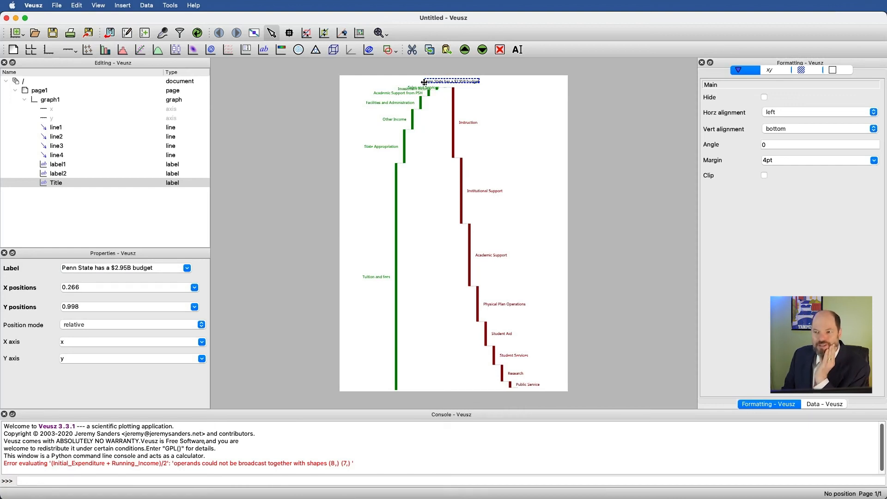
left_click(767, 70)
left_click_drag(778, 115, 594, 97)
key("BackSpace")
key("BackSpace")
key("BackSpace")
type("10")
key("Return")
Set the font of the Title label to Rockwell.
left_click(794, 100)
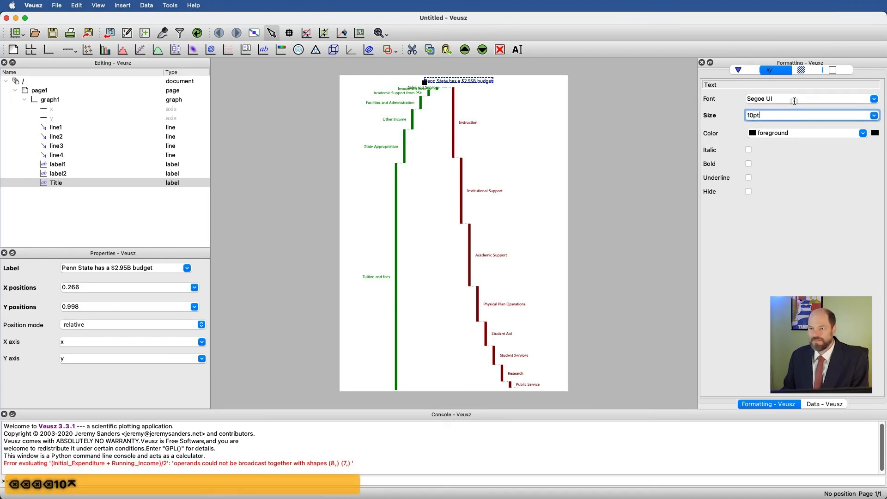
left_click(875, 99)
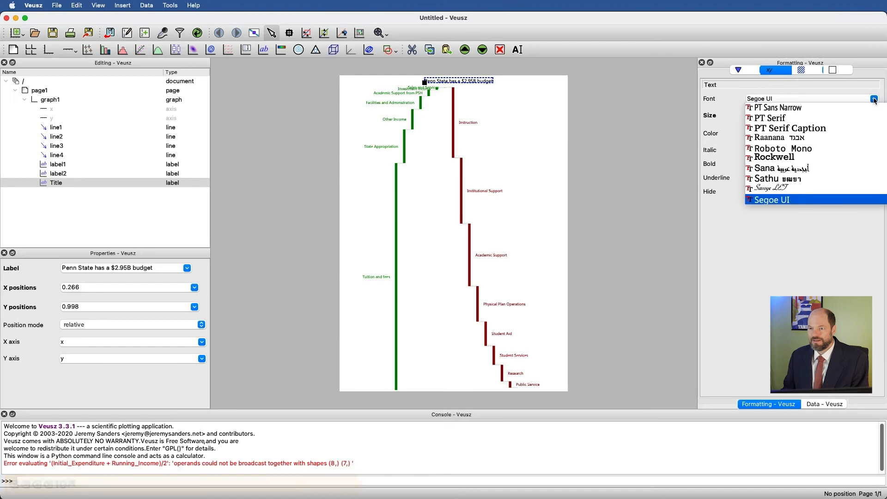
left_click(844, 157)
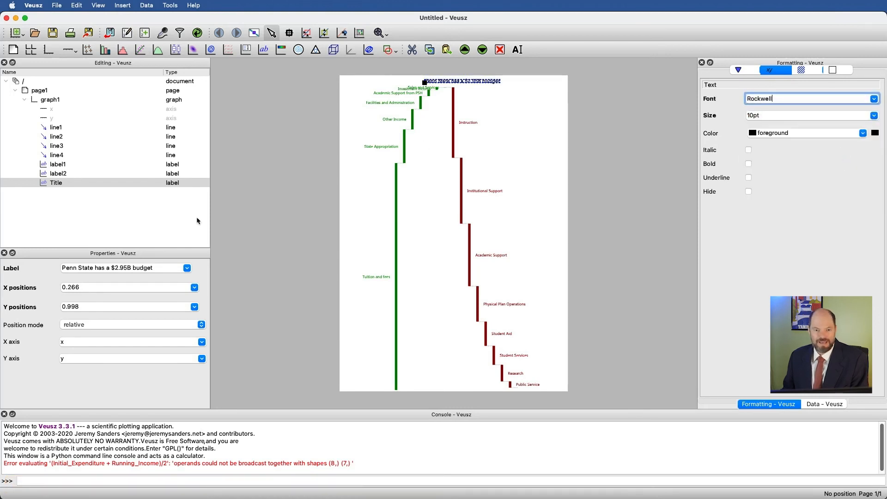
Make the amount in the title bold by wrapping it as \textbf{$2.95B} in the label text.
left_click(111, 270)
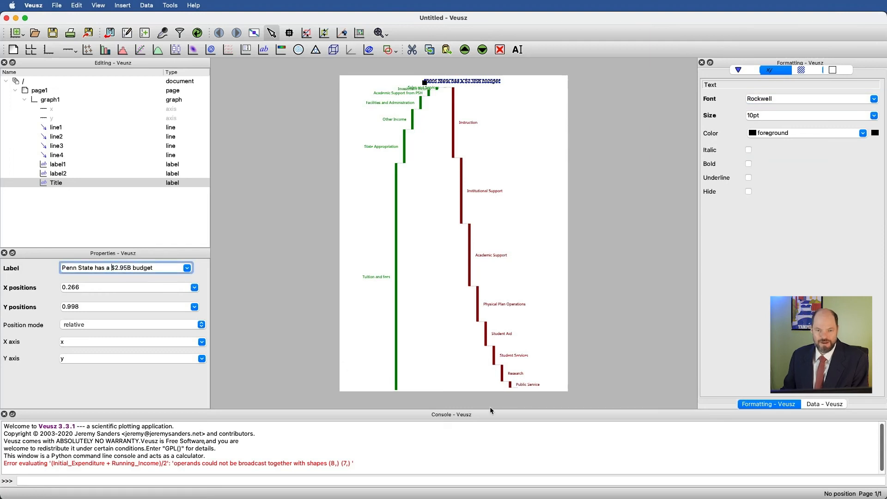
type("ext")
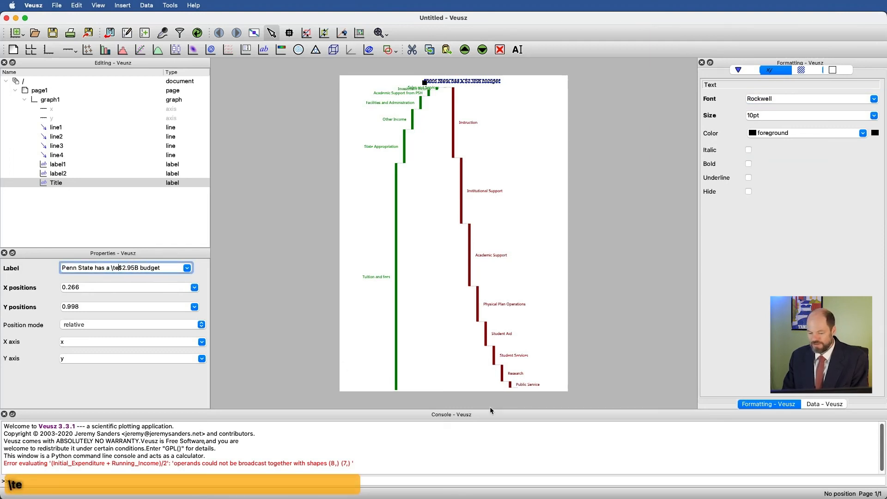
type("bf{")
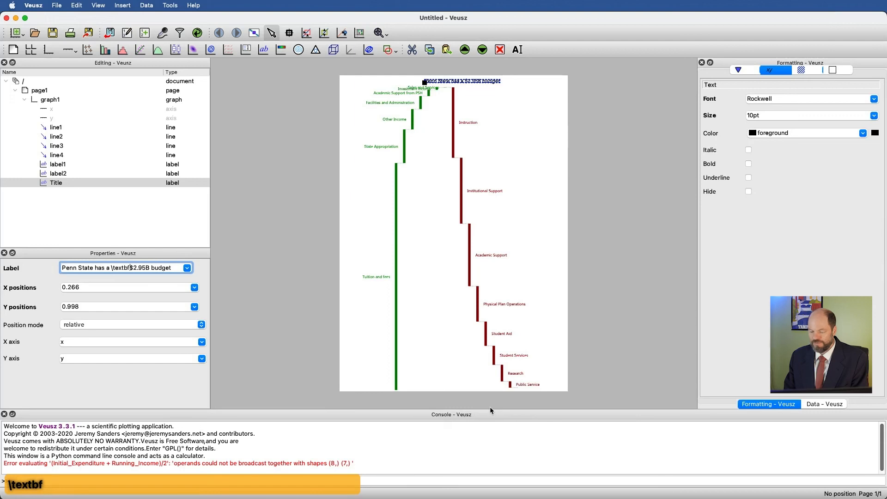
key("Right")
key("Right")
key("Right")
key("Right")
key("Right")
key("Right")
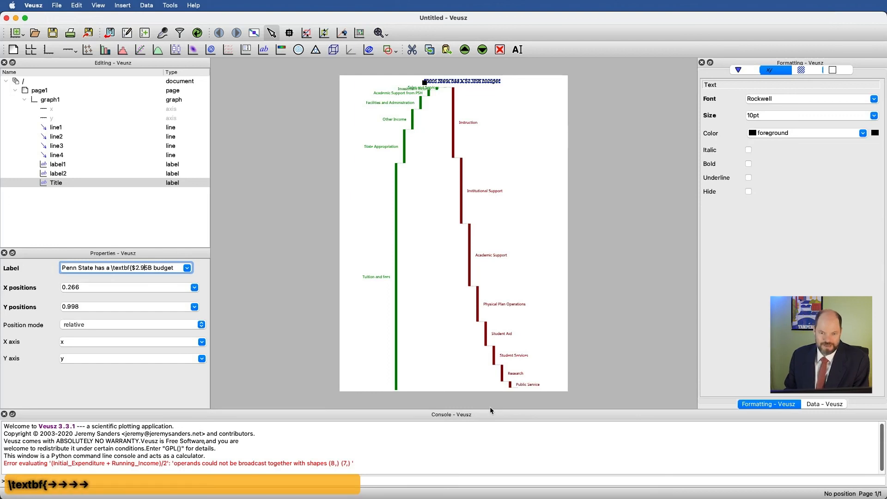
type("}")
key("Return")
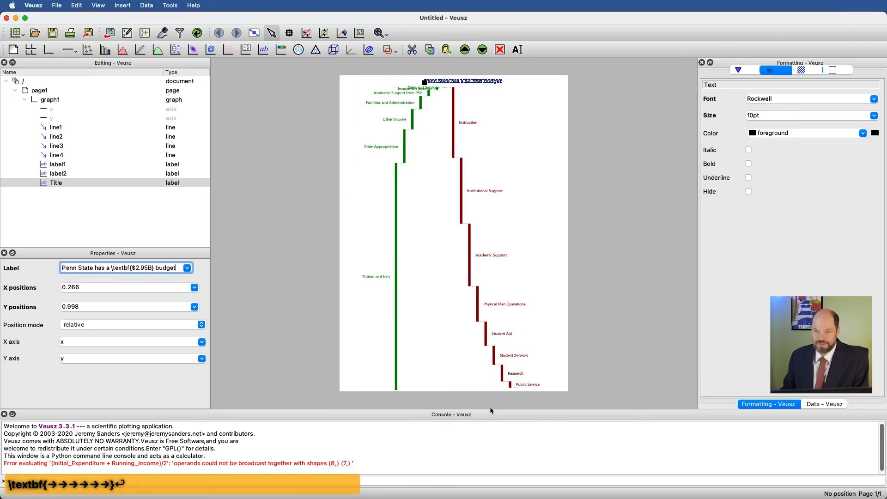
left_click(537, 89)
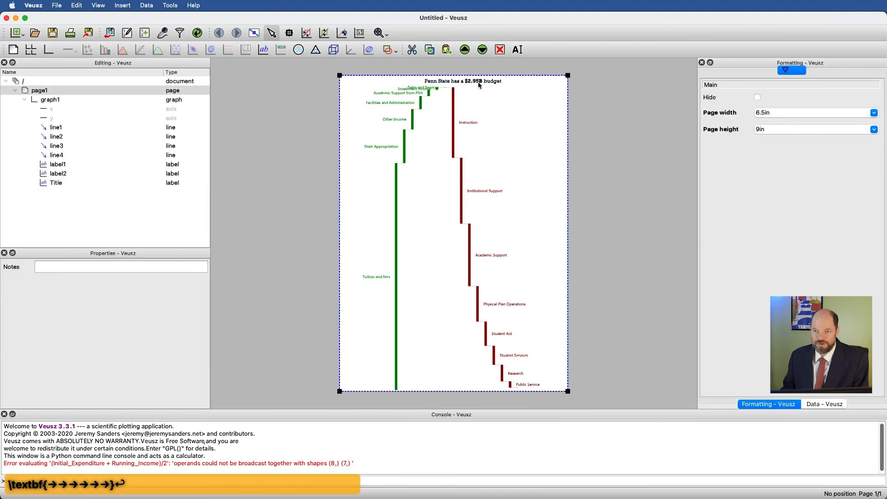
Shift the title sideways toward the income bars so it sits centered above the chart.
left_click(424, 86)
left_click_drag(425, 86, 400, 84)
left_click(537, 129)
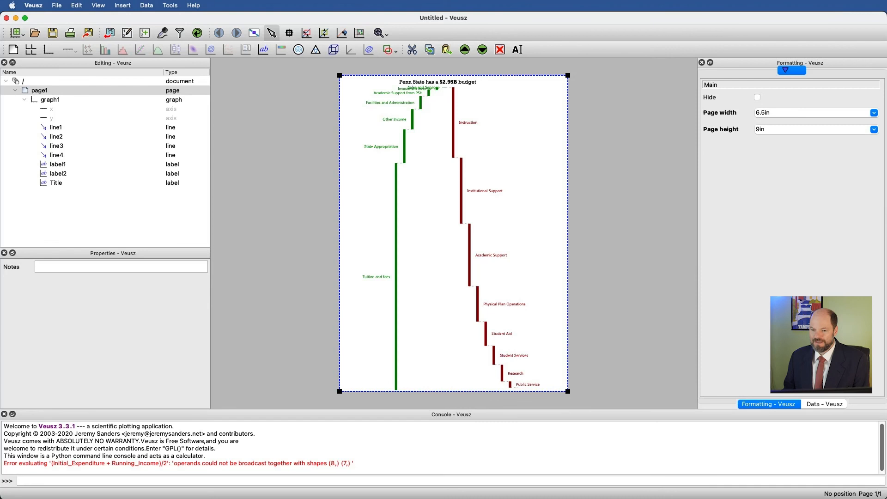
Switch to Excel, clear the Sales and Services name in cell A8 of the PSUBudget sheet, and save the file.
key("super+Tab")
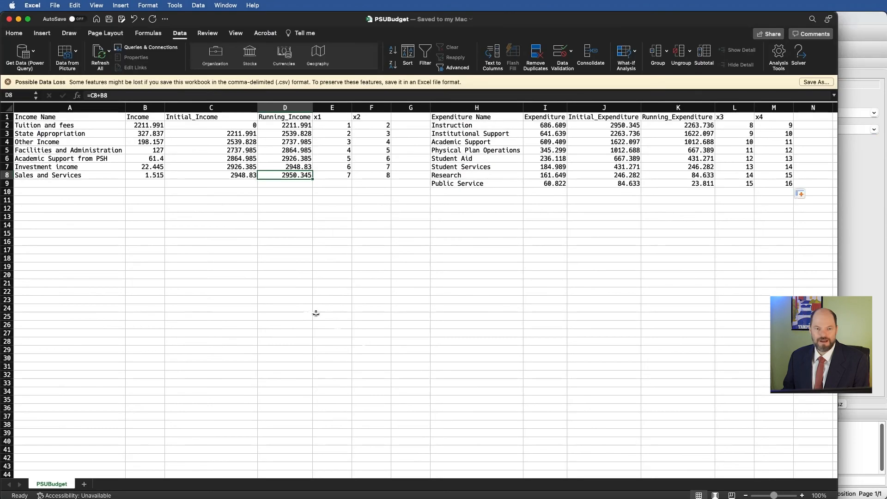
left_click(98, 177)
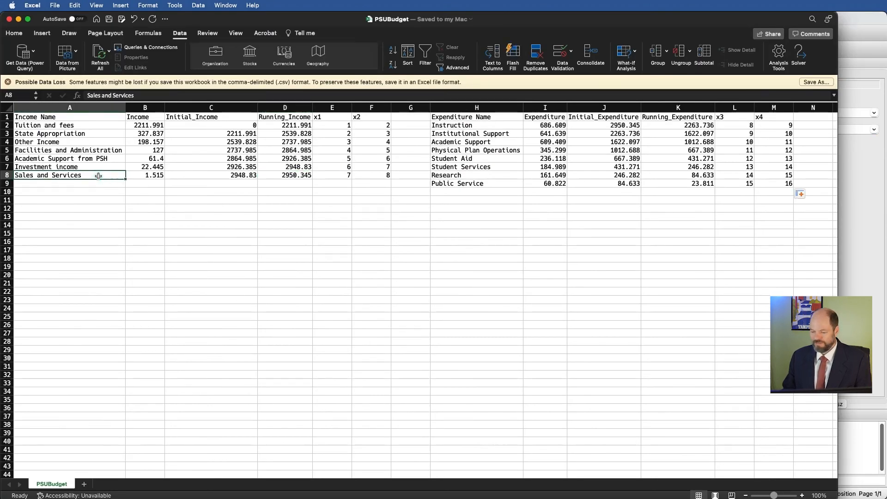
key("BackSpace")
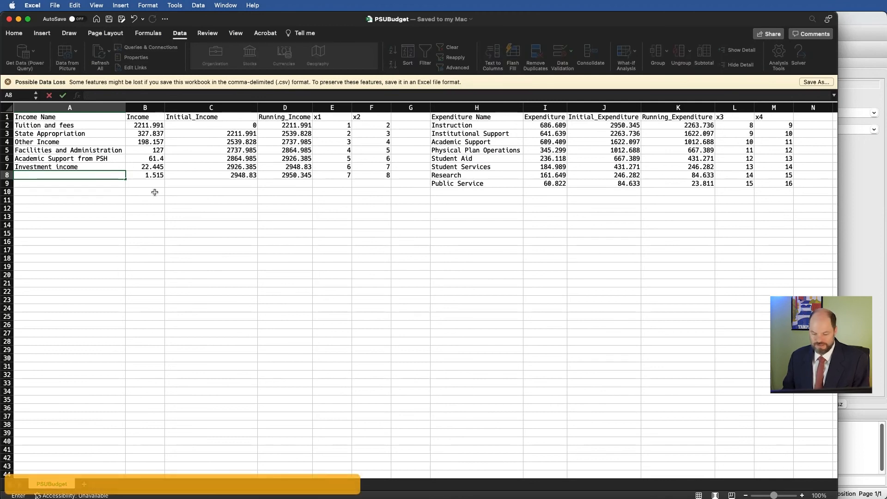
key("super+s")
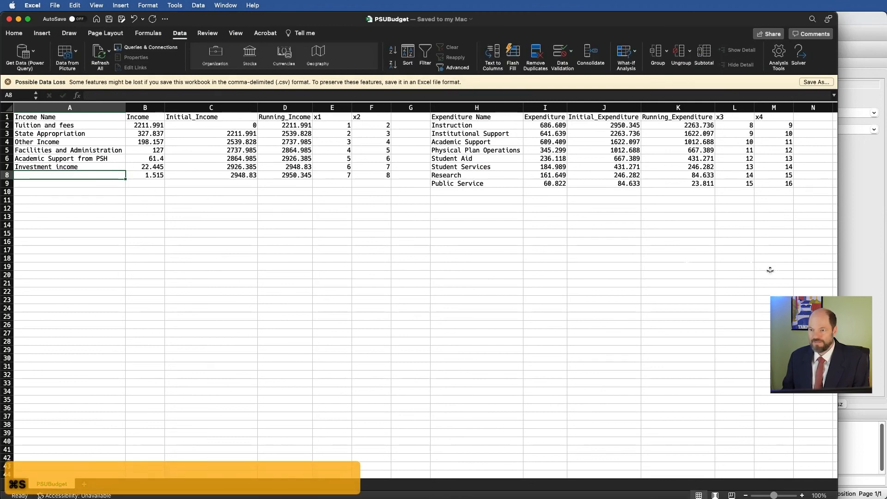
Switch back to Veusz and reload the linked datasets.
left_click(854, 234)
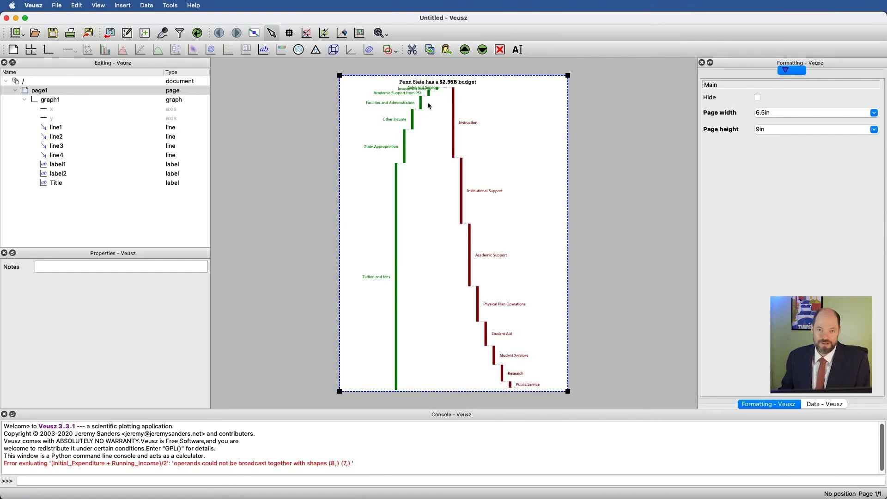
left_click(198, 33)
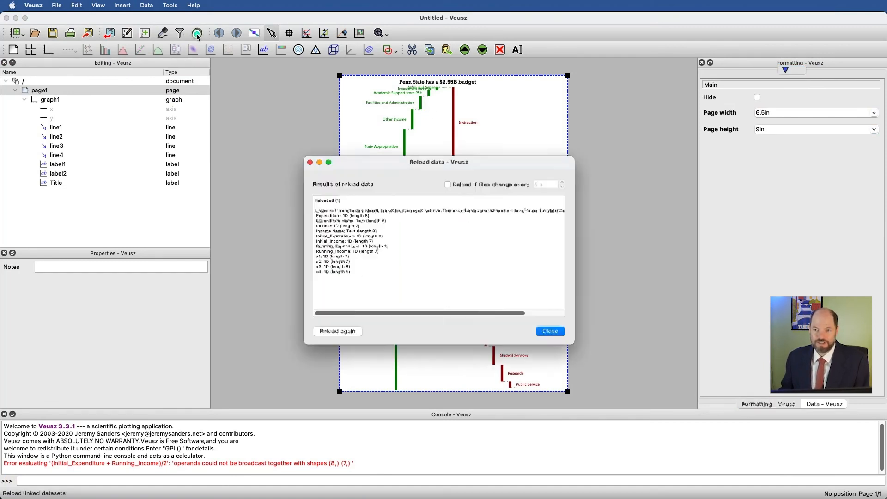
left_click(550, 331)
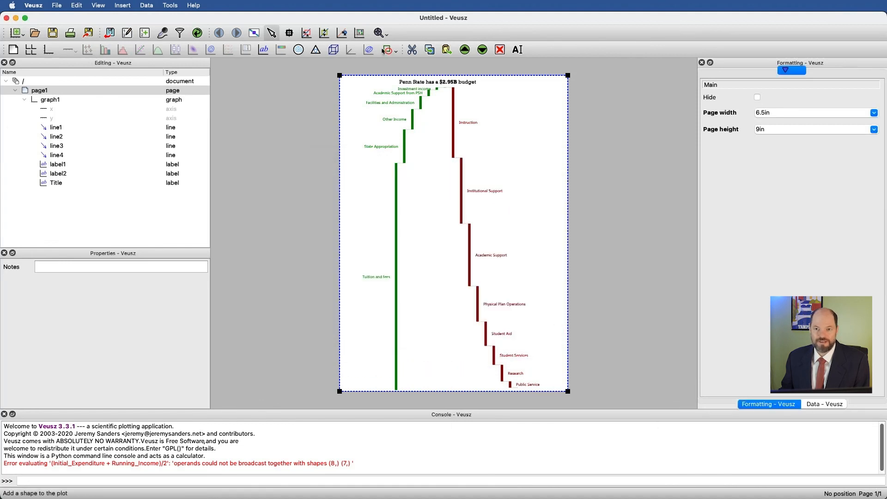
Add a label reading "Sales and services" inside graph1 and place it above the uppermost income bars, at about X 0.202 and Y 0.99.
left_click(263, 49)
left_click(75, 268)
type("Sales and servi")
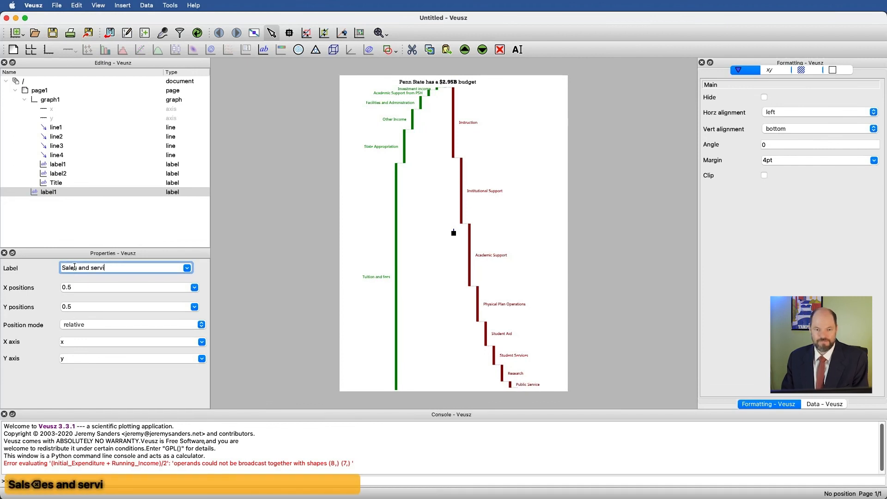
type("ces")
key("Return")
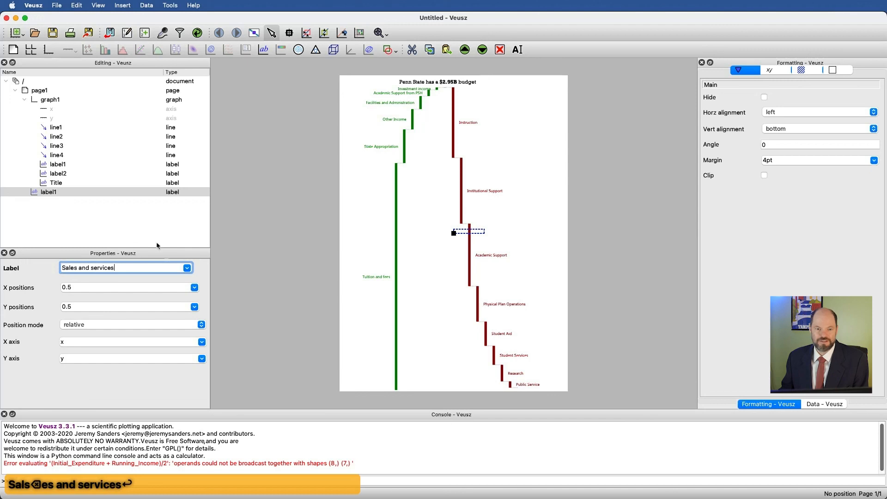
left_click(465, 50)
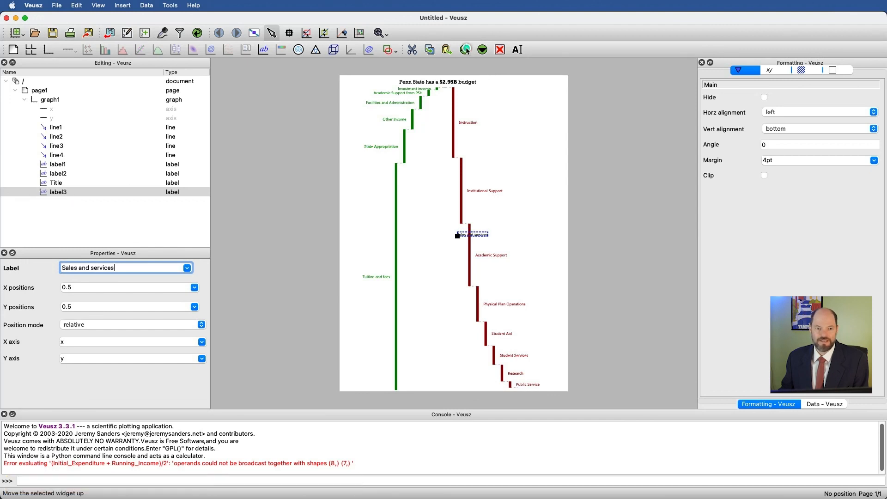
left_click_drag(458, 236, 415, 85)
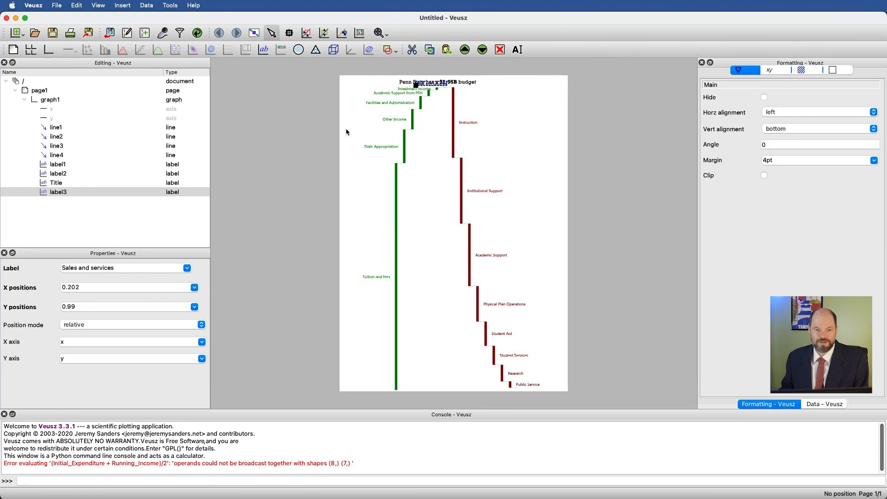
Set the top margin of graph1 to 1cm.
left_click(50, 100)
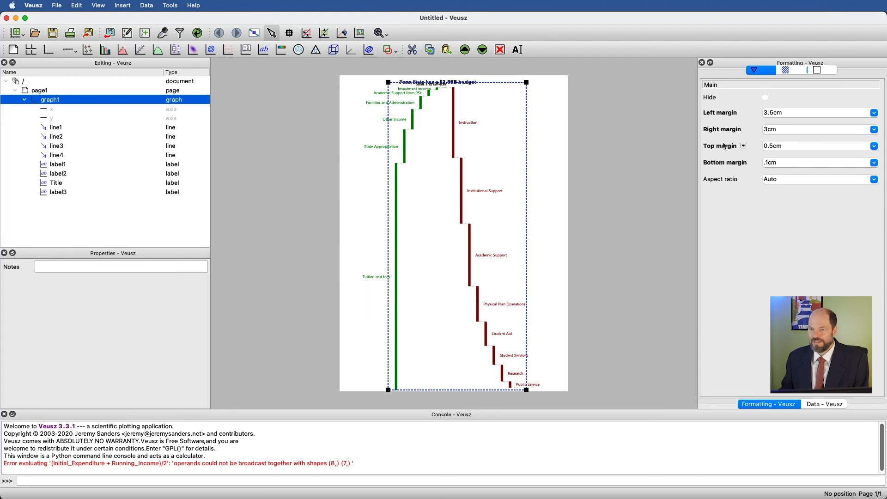
left_click_drag(774, 146, 731, 141)
type("1")
key("Return")
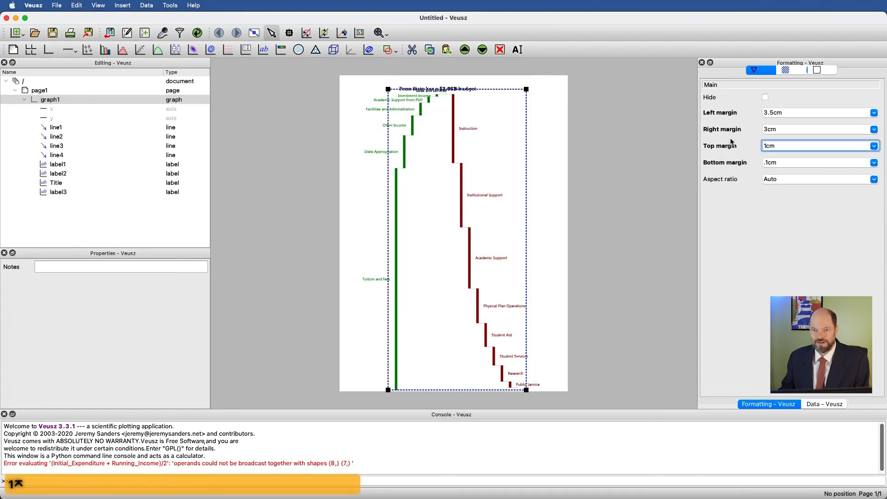
left_click(565, 96)
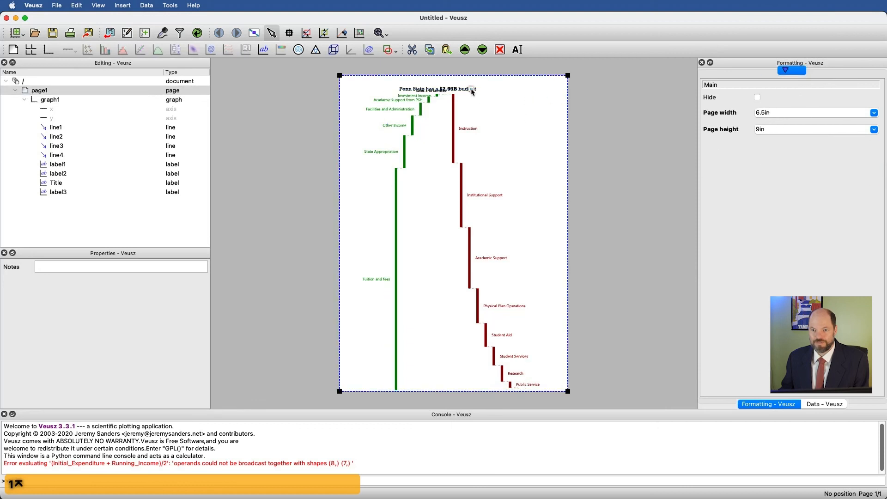
Set the Y position of the Title label to 1.01.
left_click(473, 92)
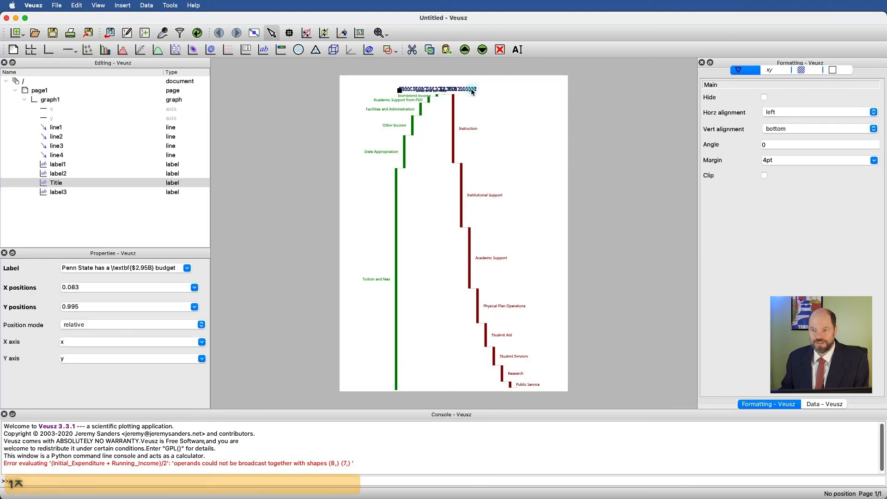
double_click(97, 306)
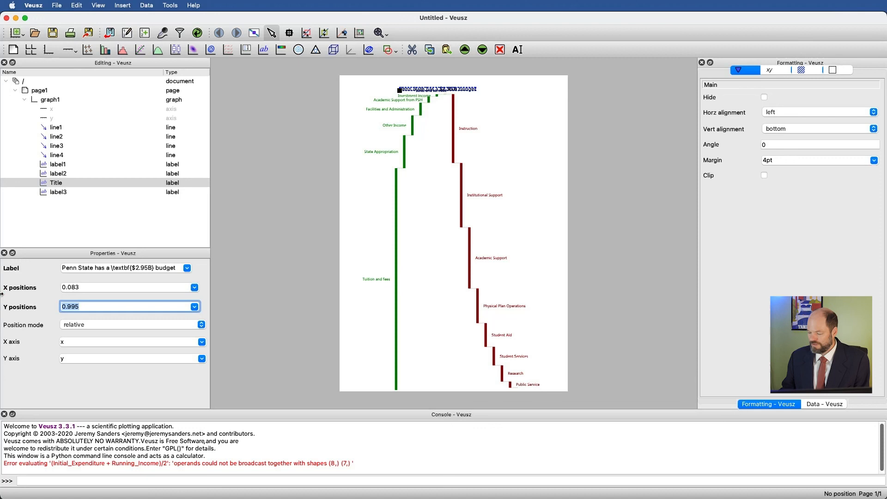
type("1.01")
key("Return")
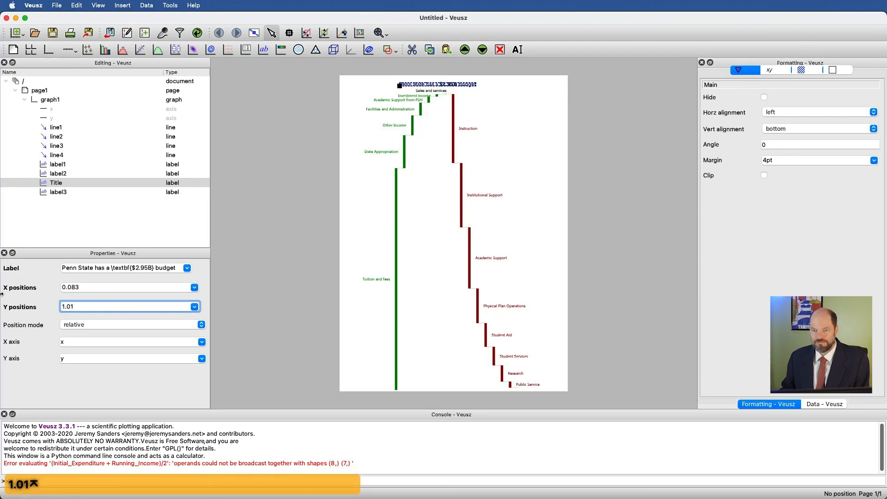
Set the X position of the "Sales and services" label to 0.2.
left_click(436, 92)
left_click(105, 287)
key("BackSpace")
key("BackSpace")
key("Return")
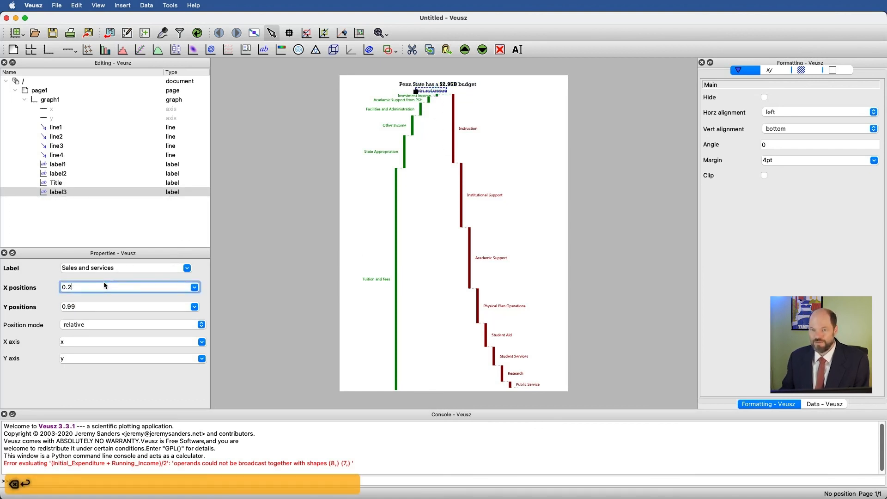
Set the text color of the "Sales and services" label to green.
left_click(769, 70)
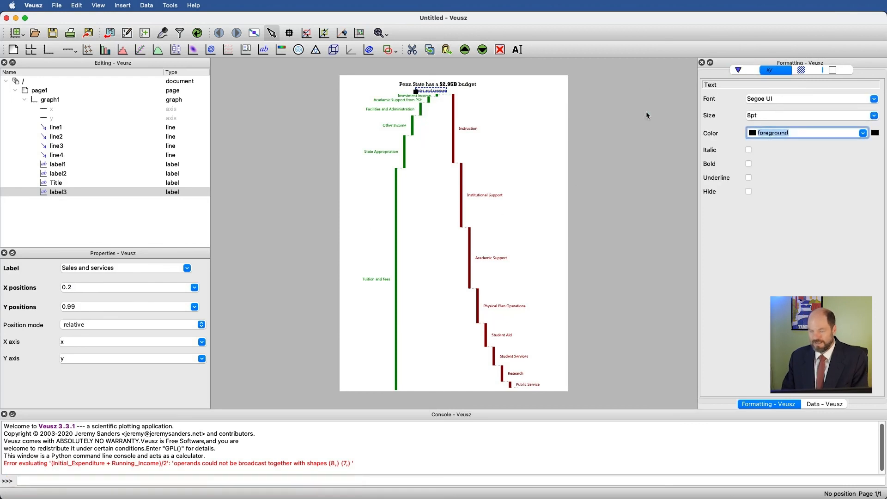
type("green")
key("Return")
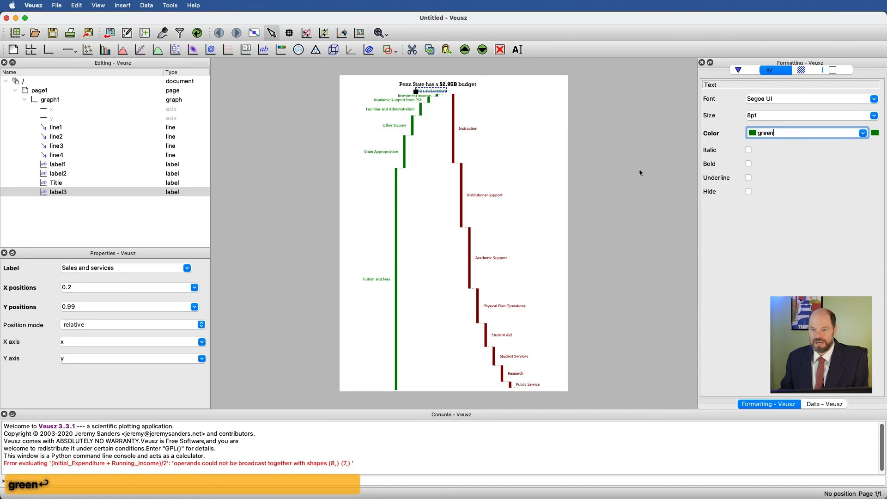
left_click(564, 143)
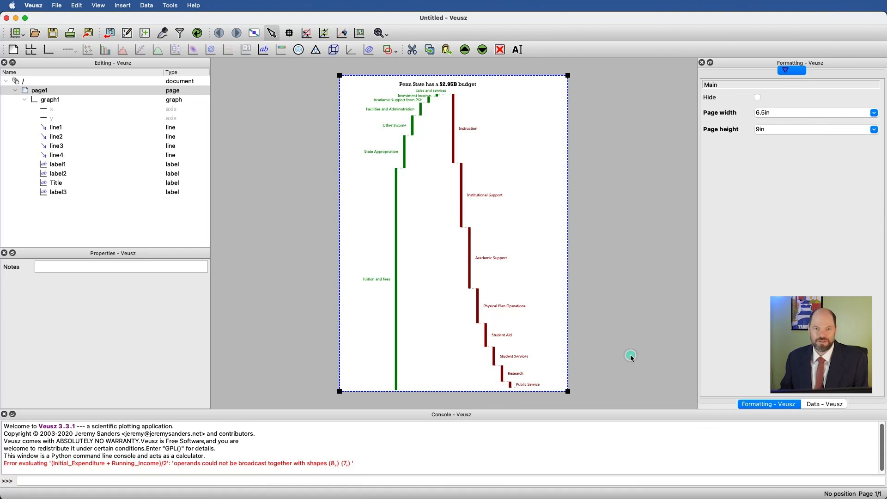
Open the export settings for the finished chart page.
left_click(90, 35)
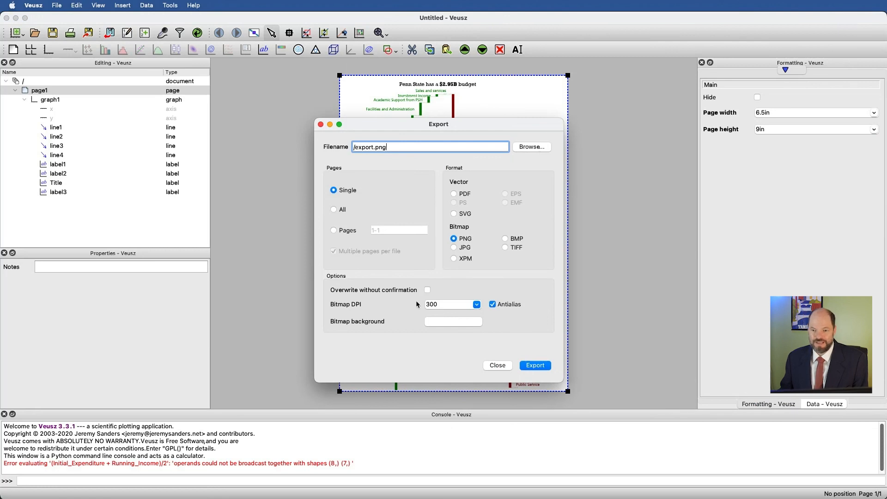
mouse_move(445, 305)
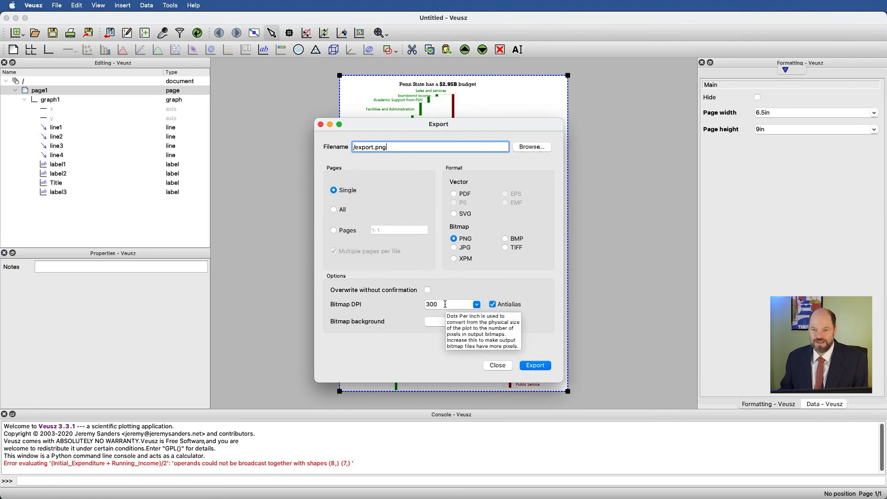